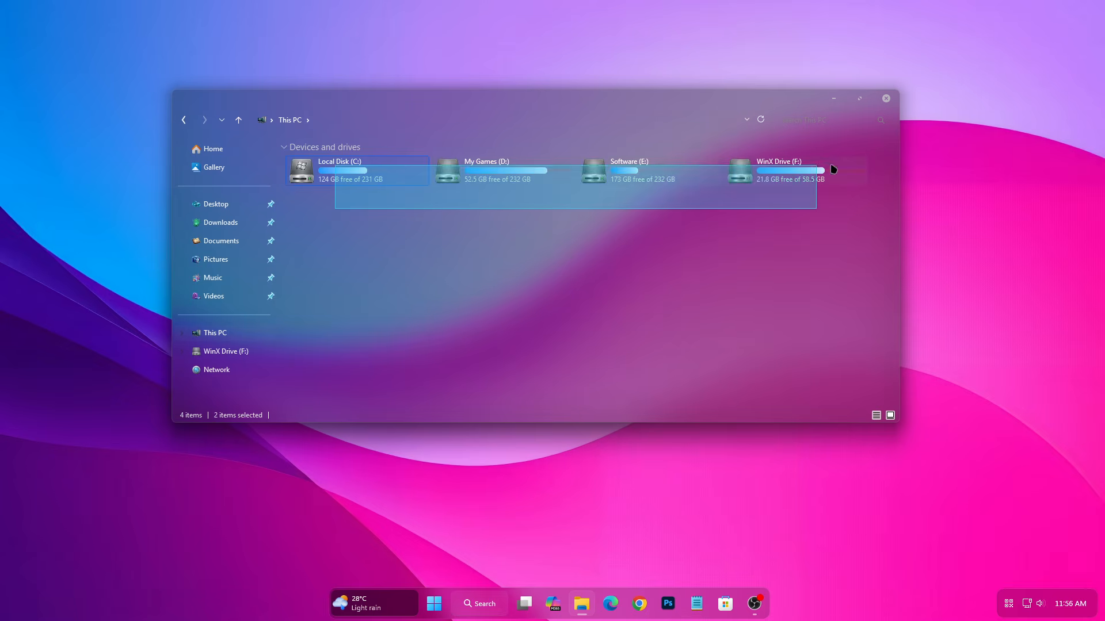
# Examine the themed This PC window maximized and restored, along with its context menu and the View options.
pyautogui.click(861, 97)
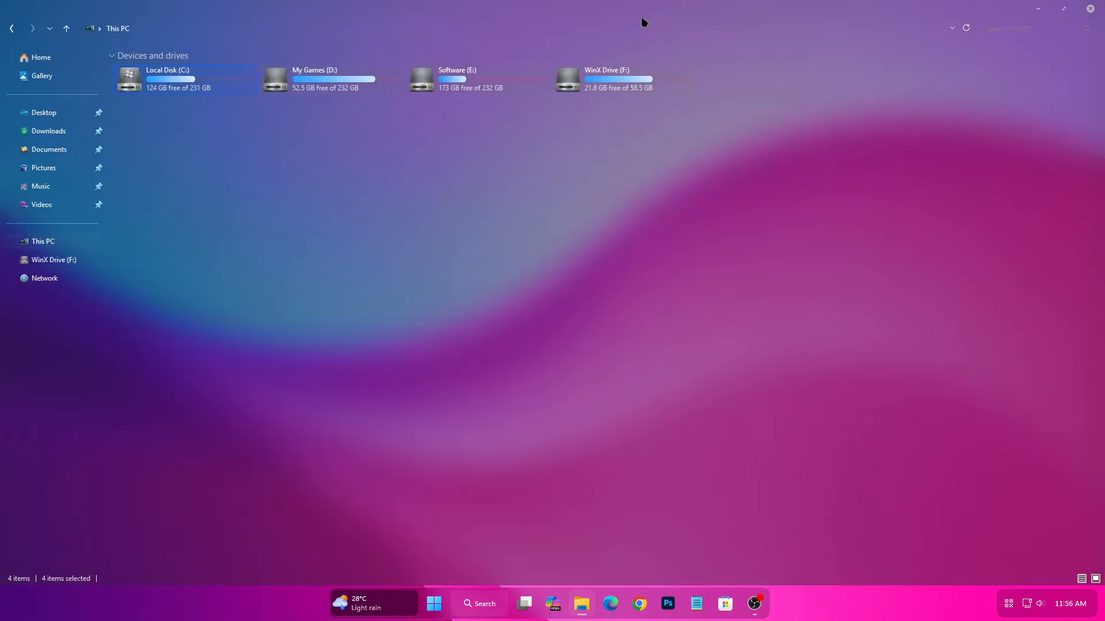
pyautogui.doubleClick(616, 5)
pyautogui.rightClick(360, 238)
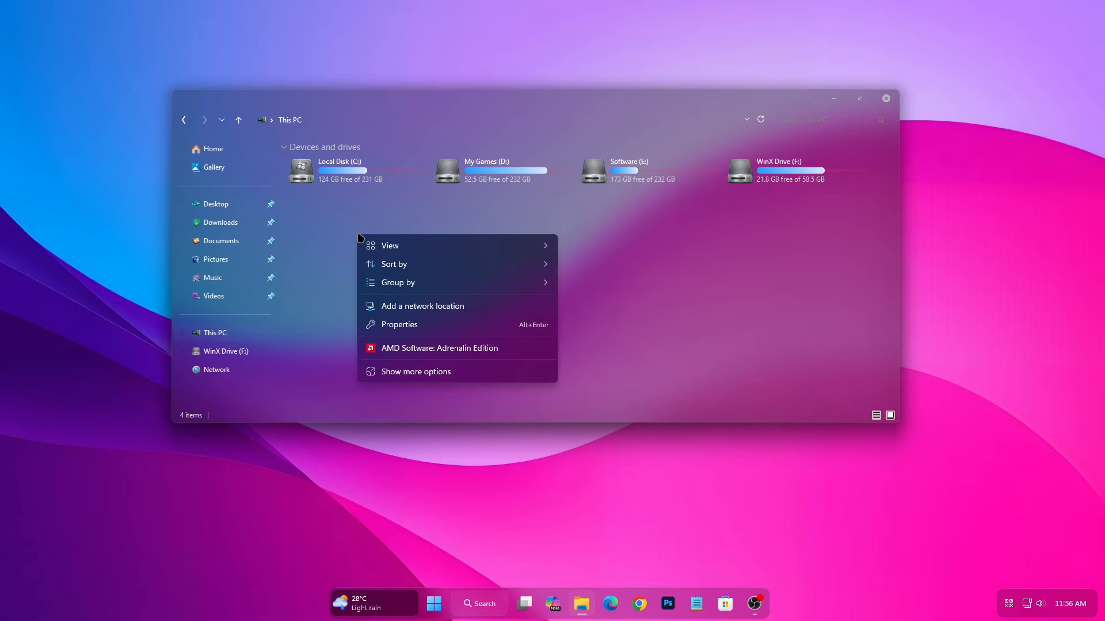
pyautogui.moveTo(385, 246)
pyautogui.click(612, 340)
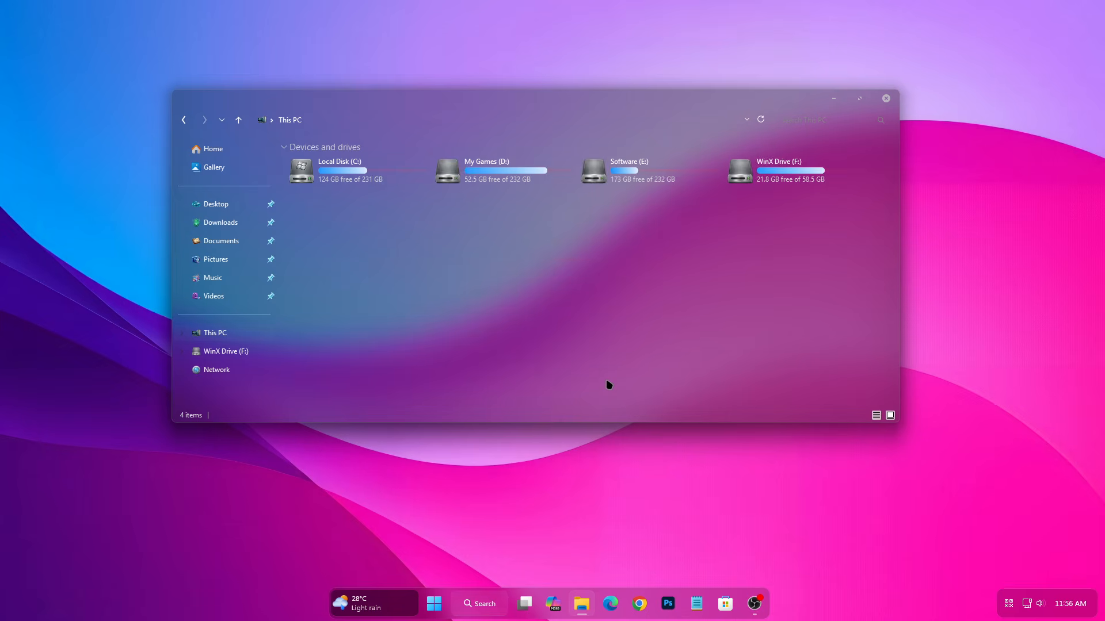
pyautogui.rightClick(423, 351)
pyautogui.moveTo(493, 365)
pyautogui.click(690, 477)
# Open Local Disk (C:), preview its folders in details and large-icon layouts, return to This PC and close the window.
pyautogui.rightClick(310, 185)
pyautogui.click(345, 220)
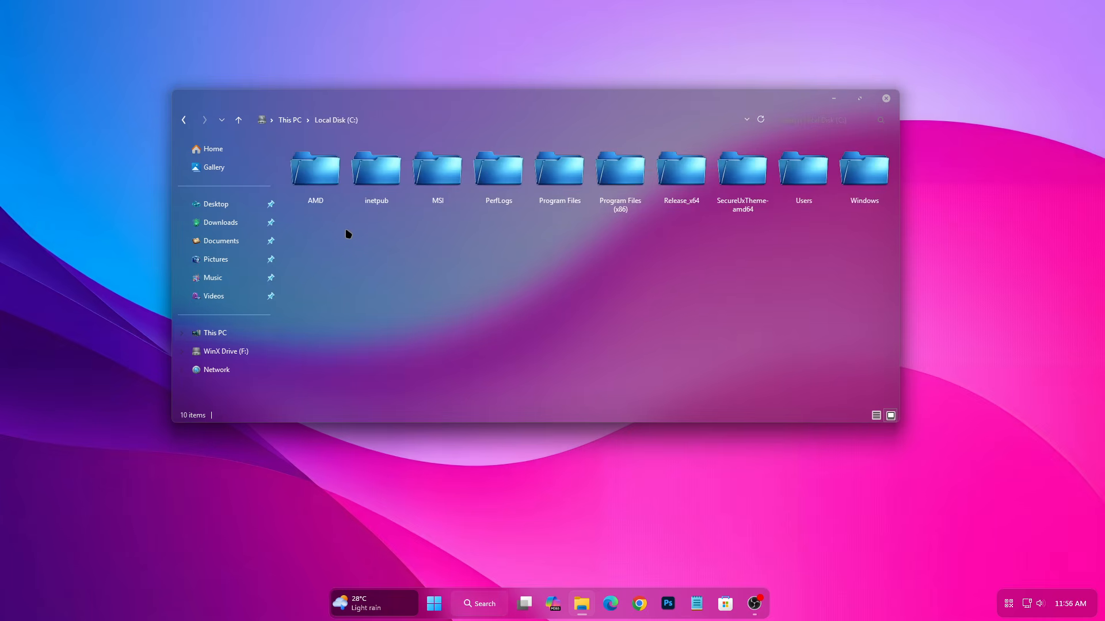
pyautogui.moveTo(341, 240); pyautogui.dragTo(696, 184)
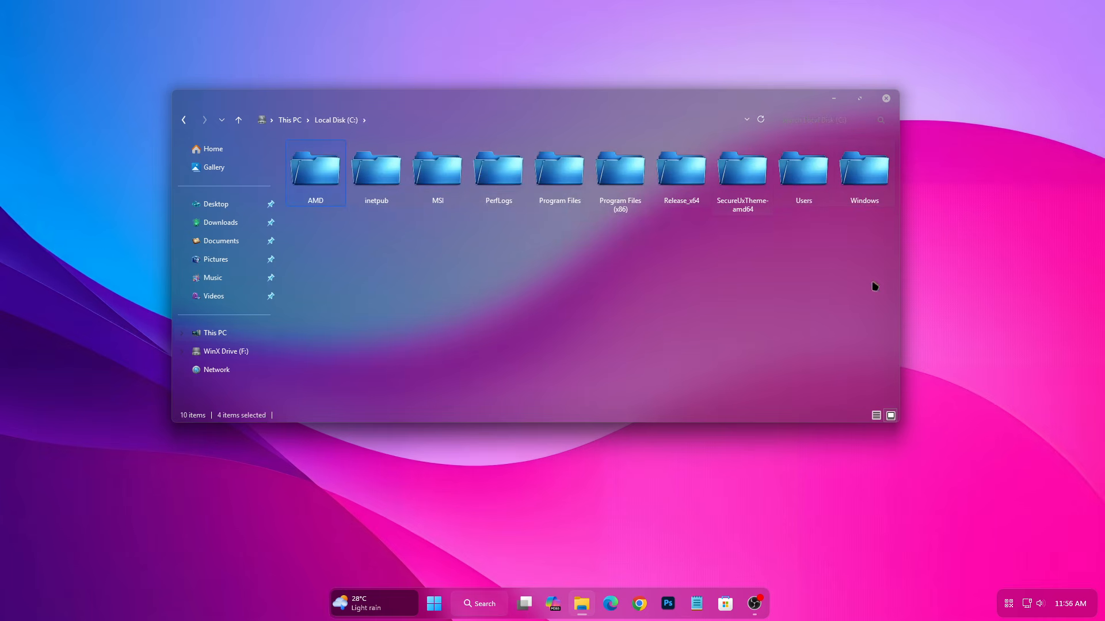
pyautogui.click(876, 416)
pyautogui.moveTo(492, 379); pyautogui.dragTo(456, 135)
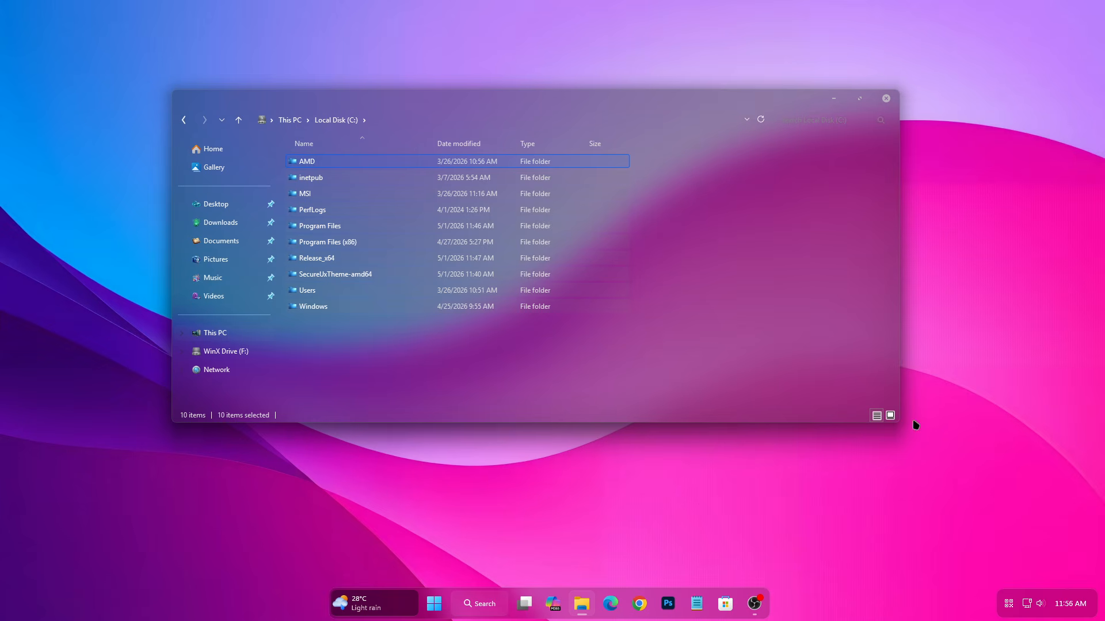
pyautogui.click(891, 416)
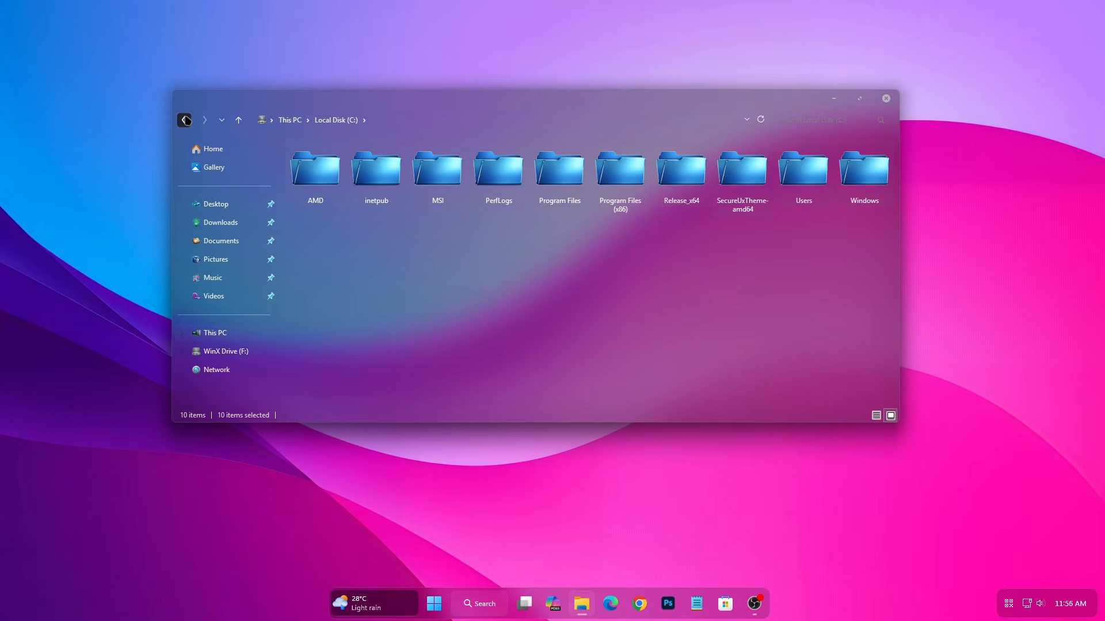
pyautogui.click(184, 120)
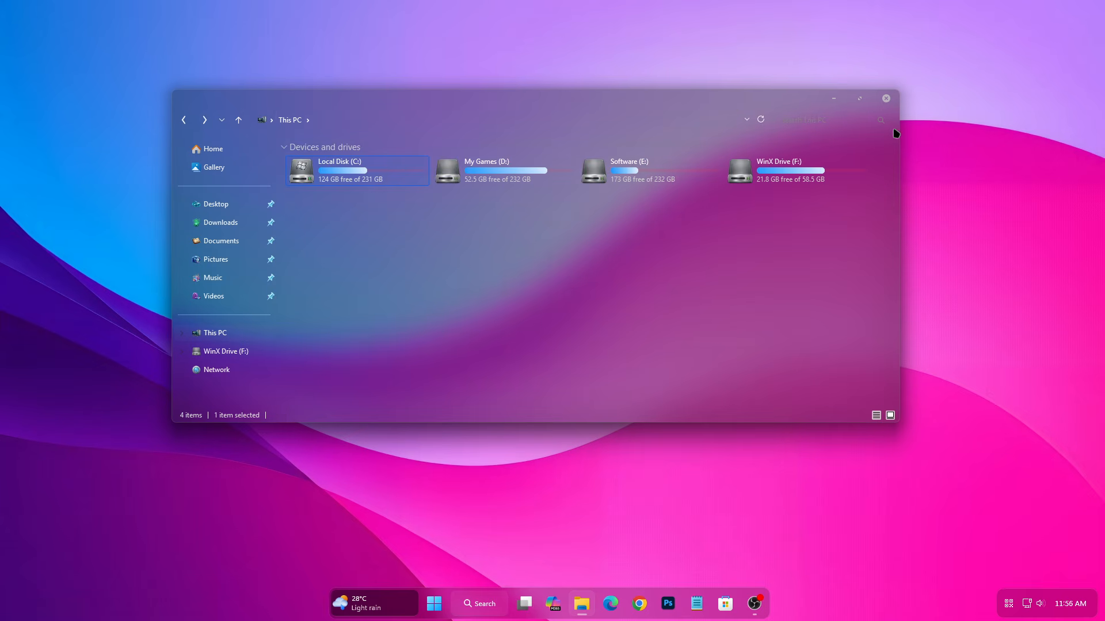
pyautogui.click(886, 99)
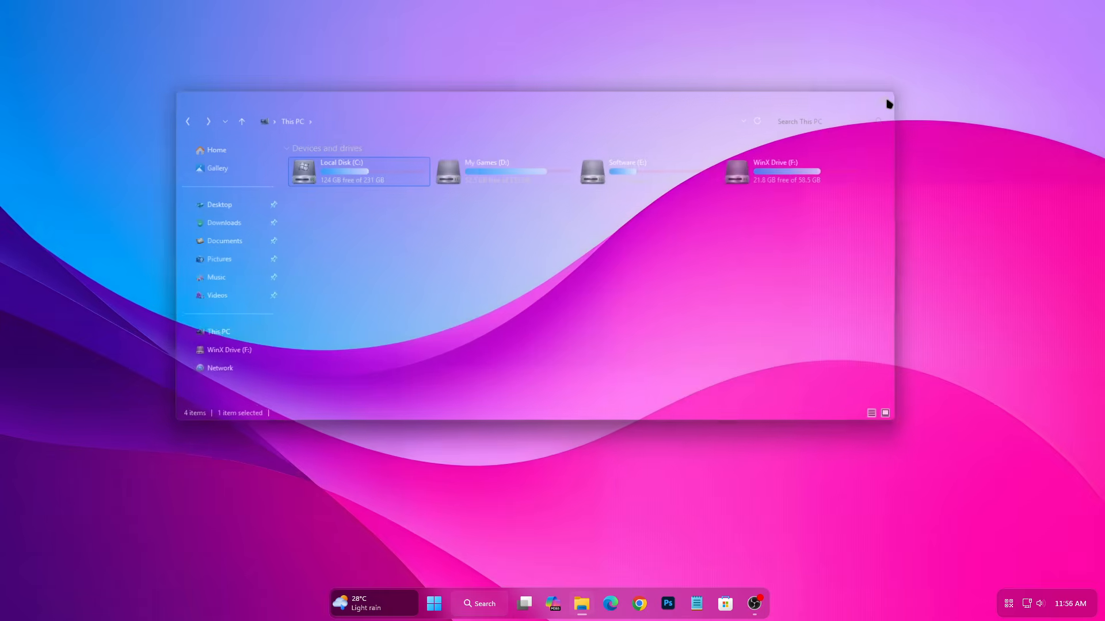
# Examine the themed Start menu's power options, account card and Recommended list, returning to the pinned apps.
pyautogui.click(441, 603)
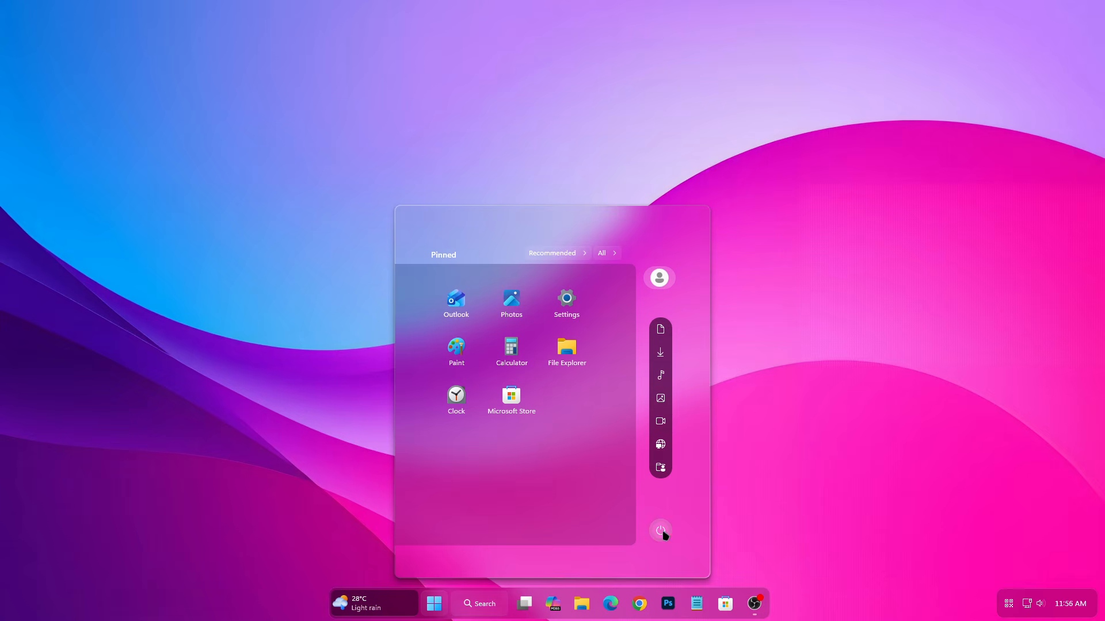
pyautogui.click(662, 532)
pyautogui.click(694, 442)
pyautogui.click(661, 278)
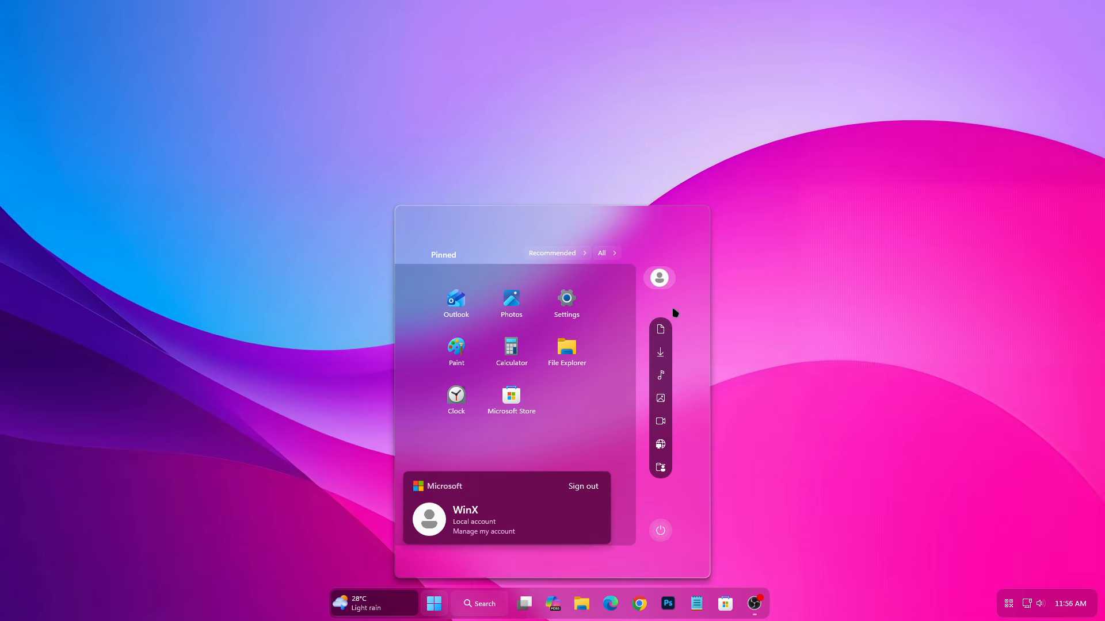
pyautogui.click(656, 282)
pyautogui.click(561, 254)
pyautogui.scroll(-3, 521, 369)
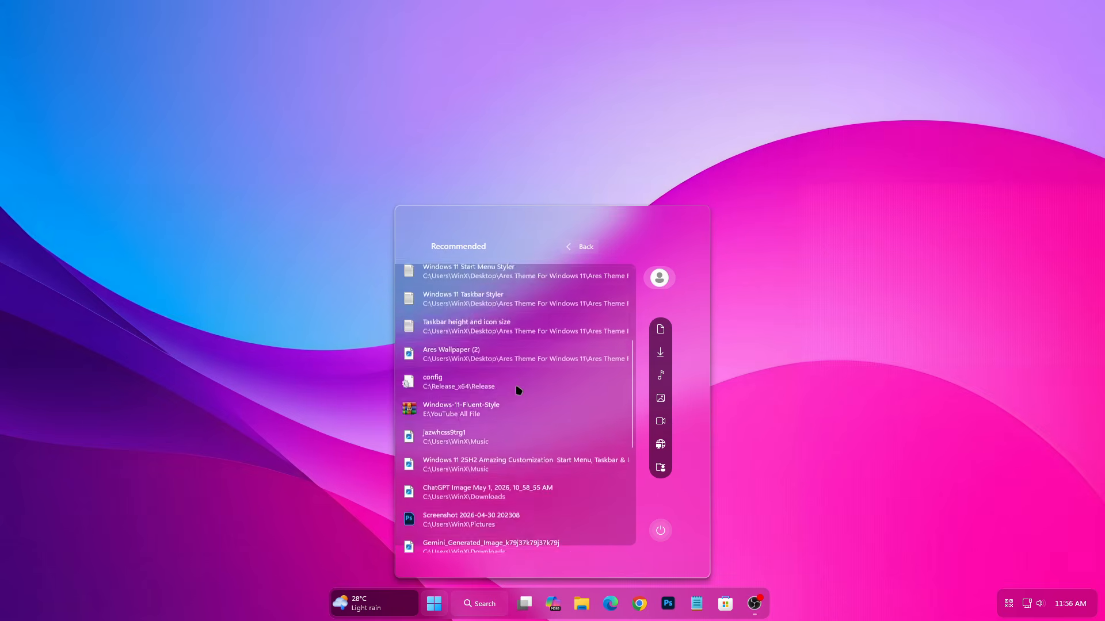
pyautogui.scroll(3, 518, 387)
pyautogui.click(586, 252)
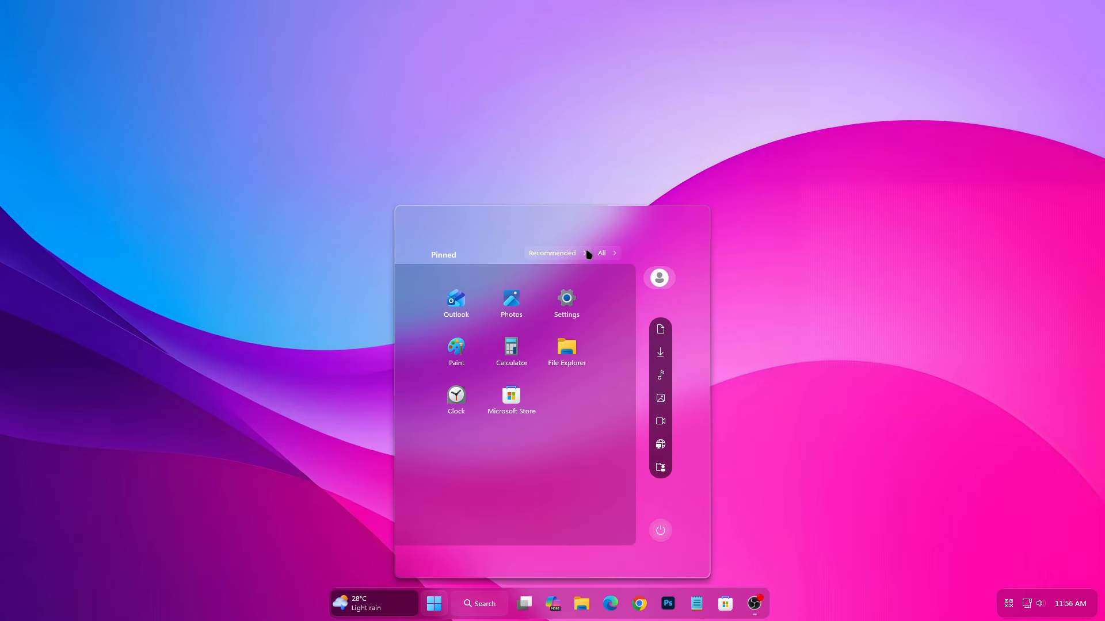
# Browse the Start menu's full list of apps and return to the pinned apps.
pyautogui.click(600, 254)
pyautogui.scroll(-10, 546, 356)
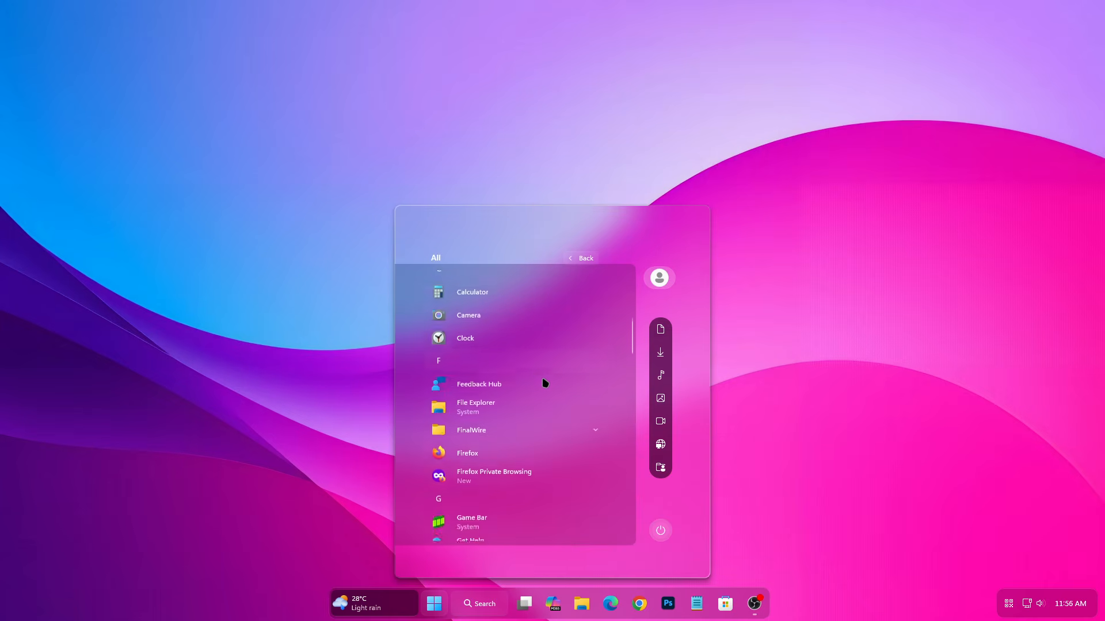
pyautogui.scroll(-5, 547, 415)
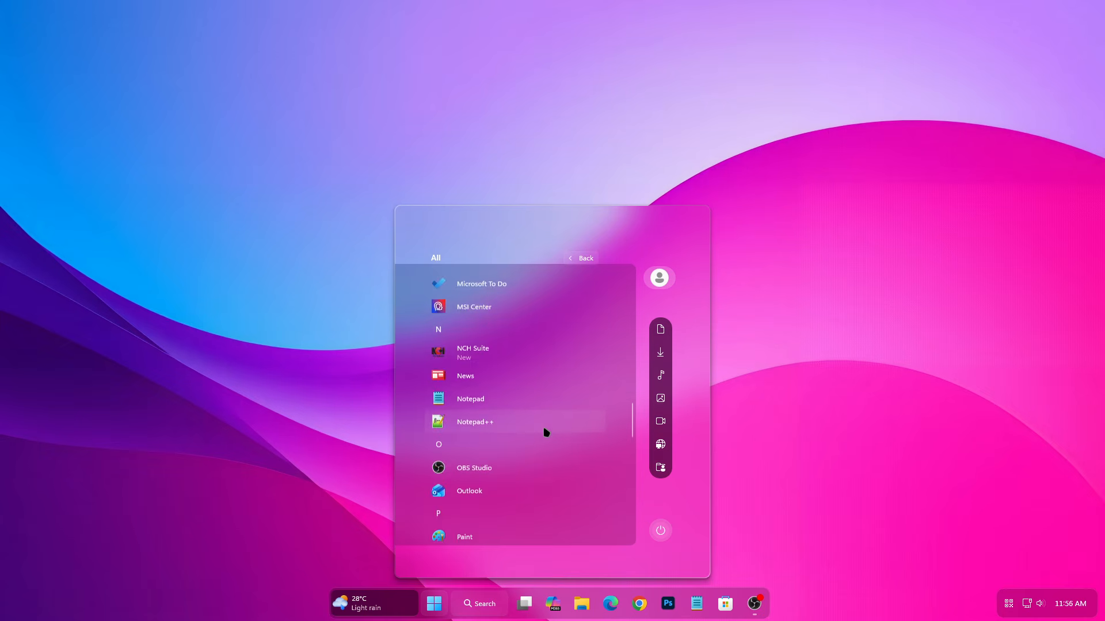
pyautogui.scroll(4, 545, 429)
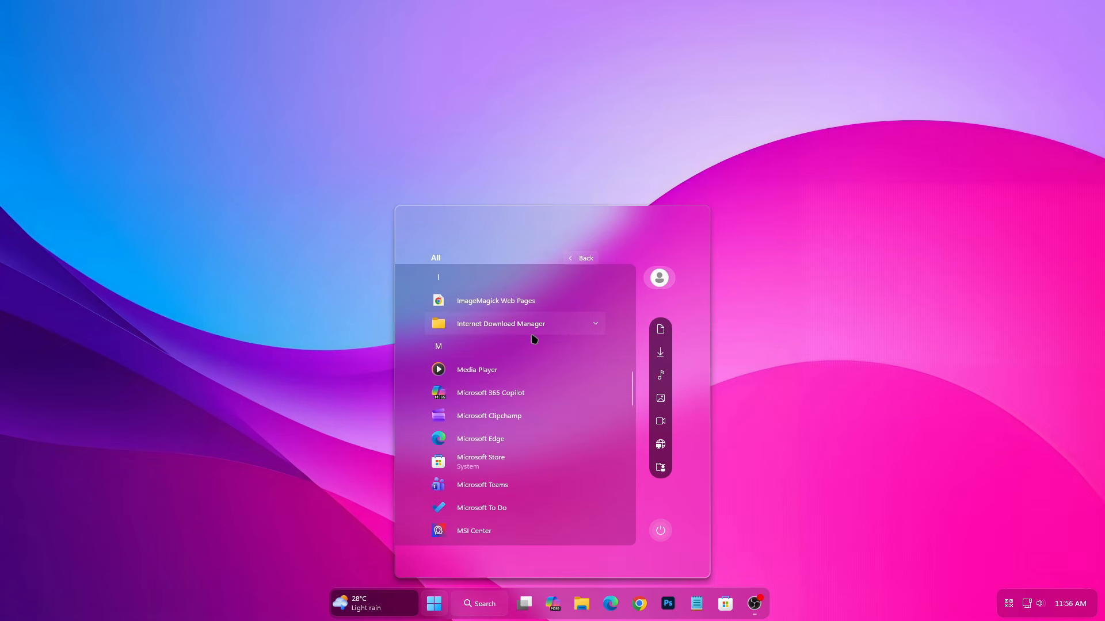
pyautogui.scroll(-10, 534, 338)
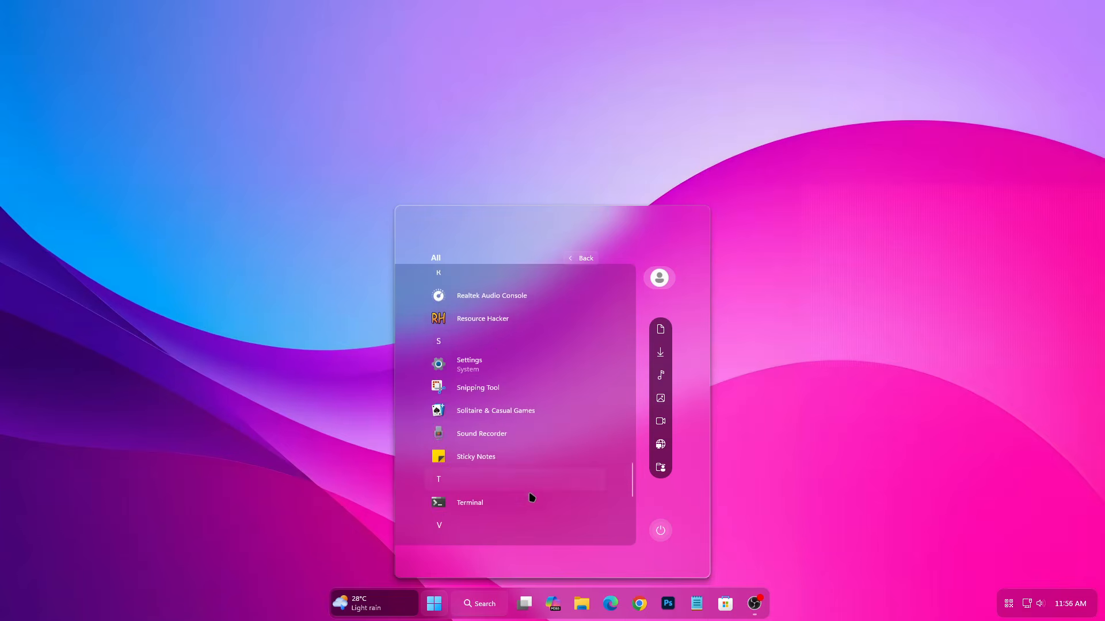
pyautogui.scroll(-1, 532, 498)
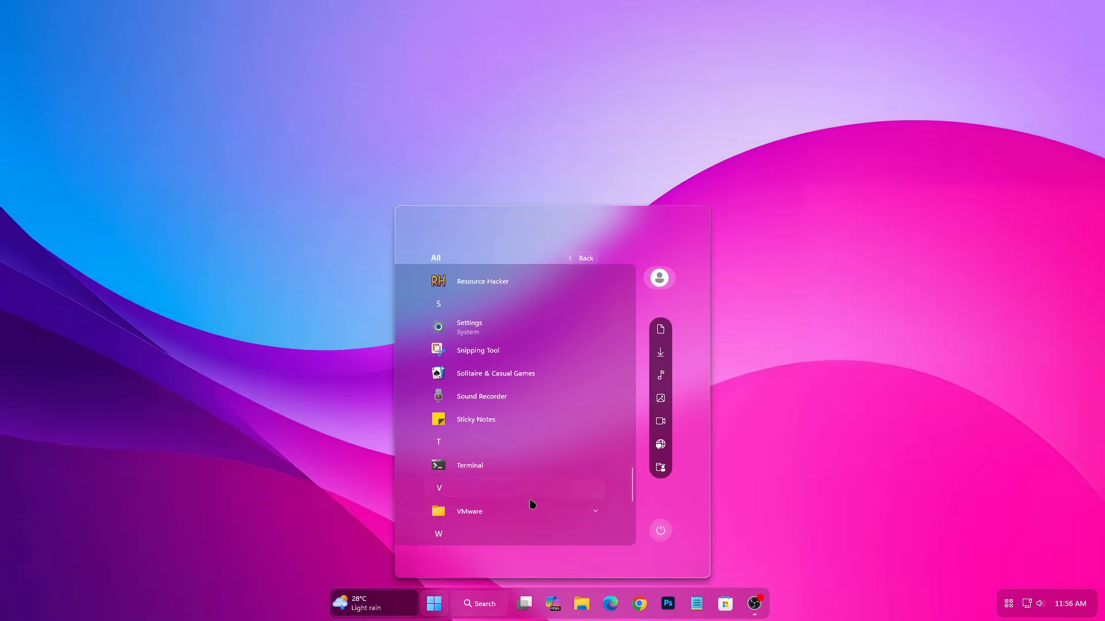
pyautogui.click(586, 258)
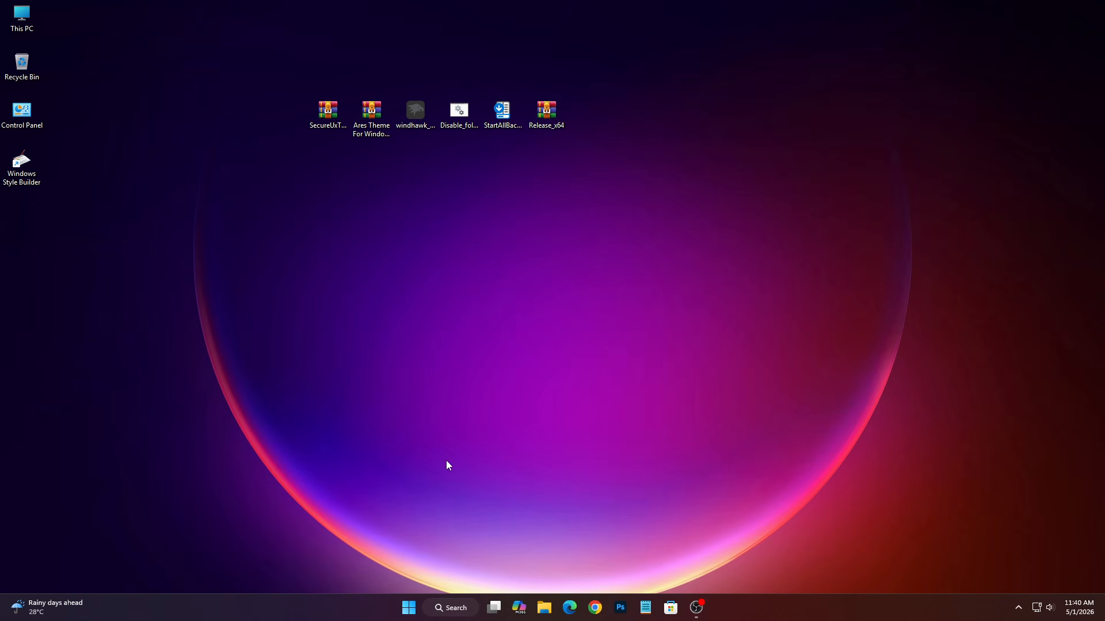
# Search Windows for "Create a restore point", open its System Protection settings and select the Local Disk (C:) system drive.
pyautogui.click(436, 612)
pyautogui.write('Cre')
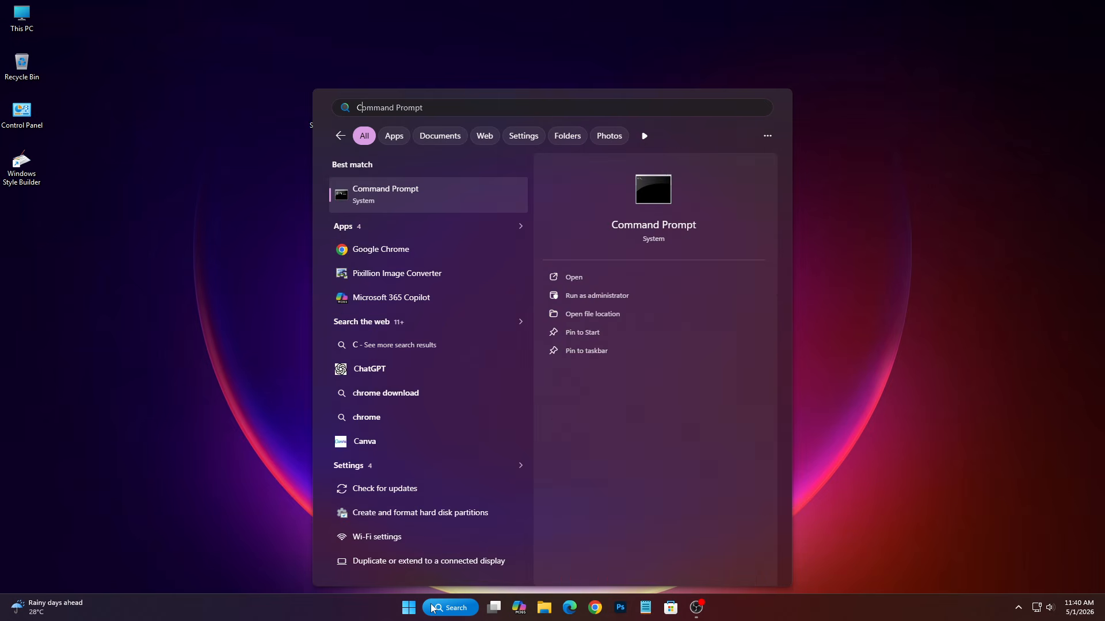
pyautogui.write('ate a')
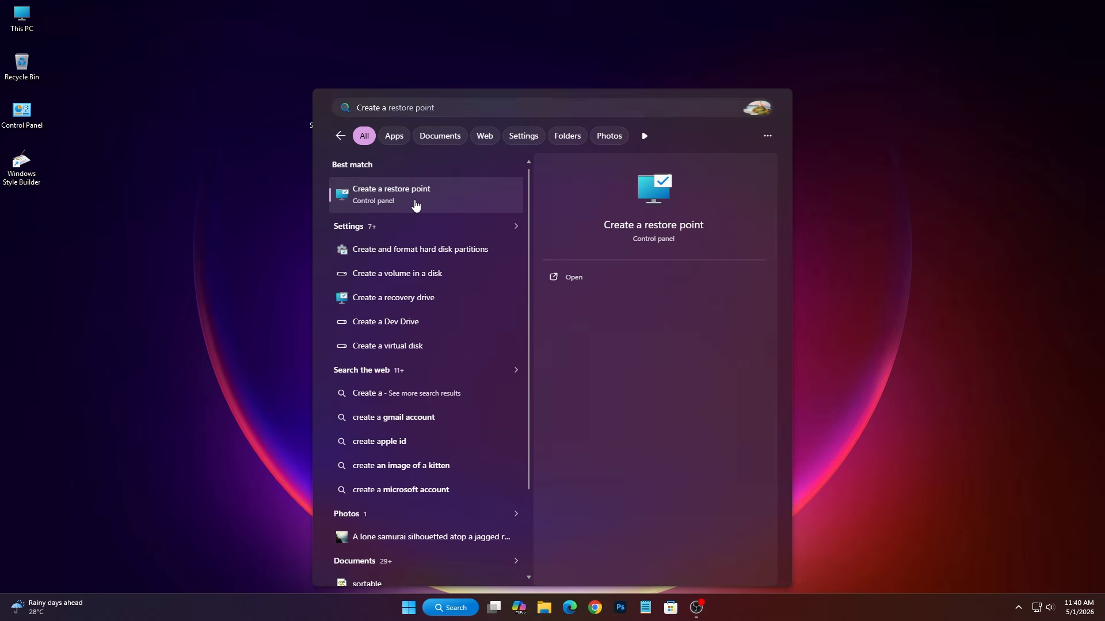
pyautogui.click(415, 203)
pyautogui.click(75, 194)
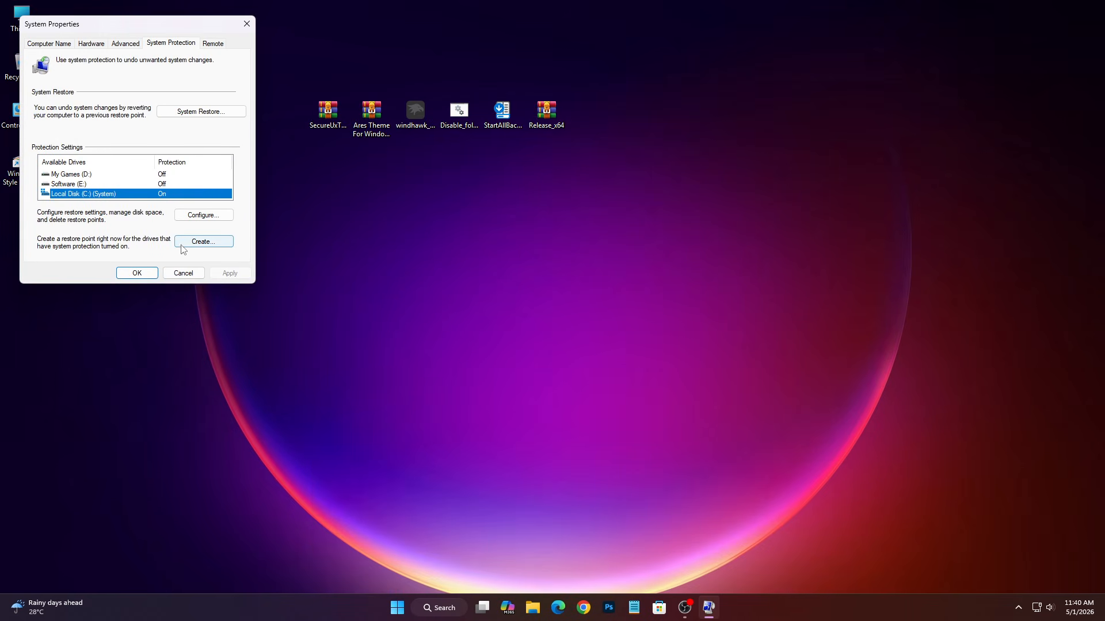
# Create a restore point with the description "Windows 11" and close System Properties.
pyautogui.click(203, 241)
pyautogui.write('Windows 11')
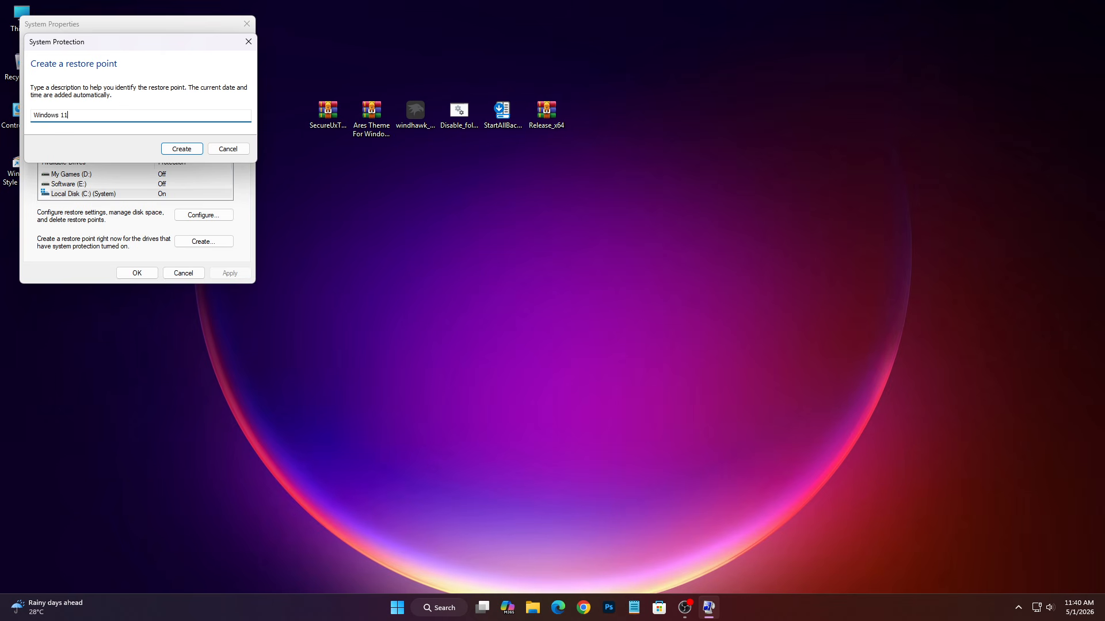
pyautogui.click(181, 149)
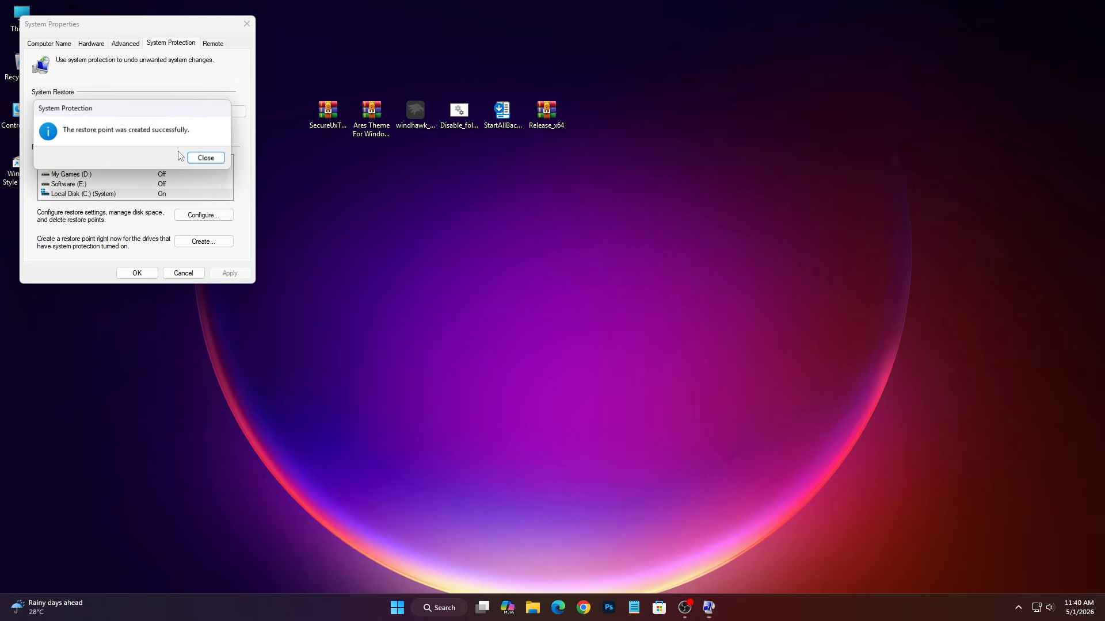
pyautogui.click(207, 156)
pyautogui.click(139, 274)
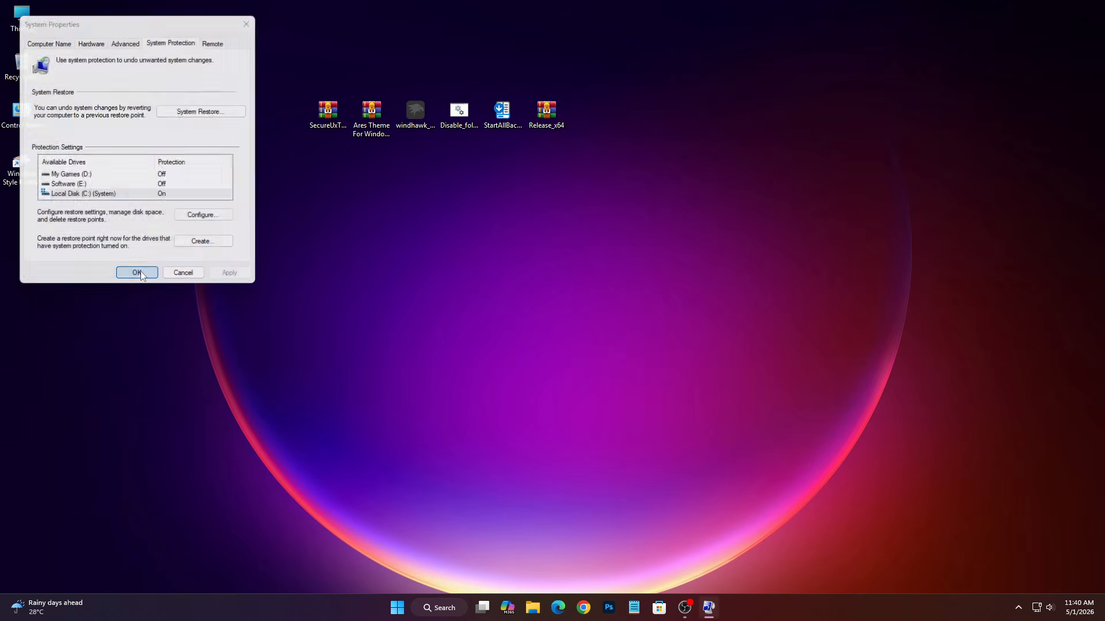
# Extract the SecureUxTheme-amd64 archive with WinRAR into its own folder on the desktop.
pyautogui.rightClick(336, 116)
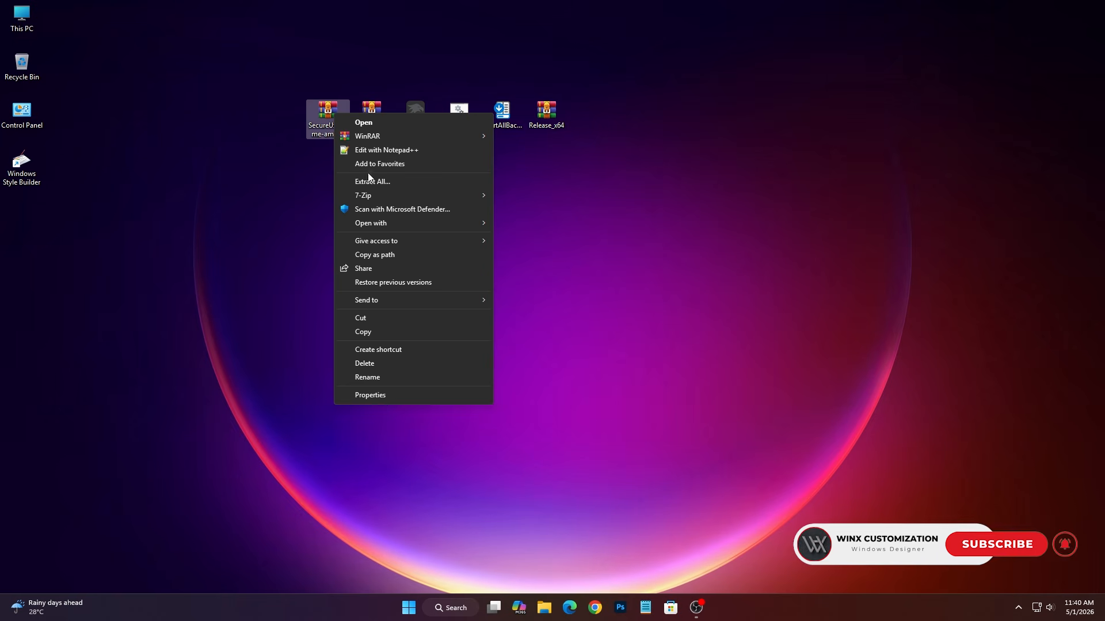
pyautogui.moveTo(361, 140)
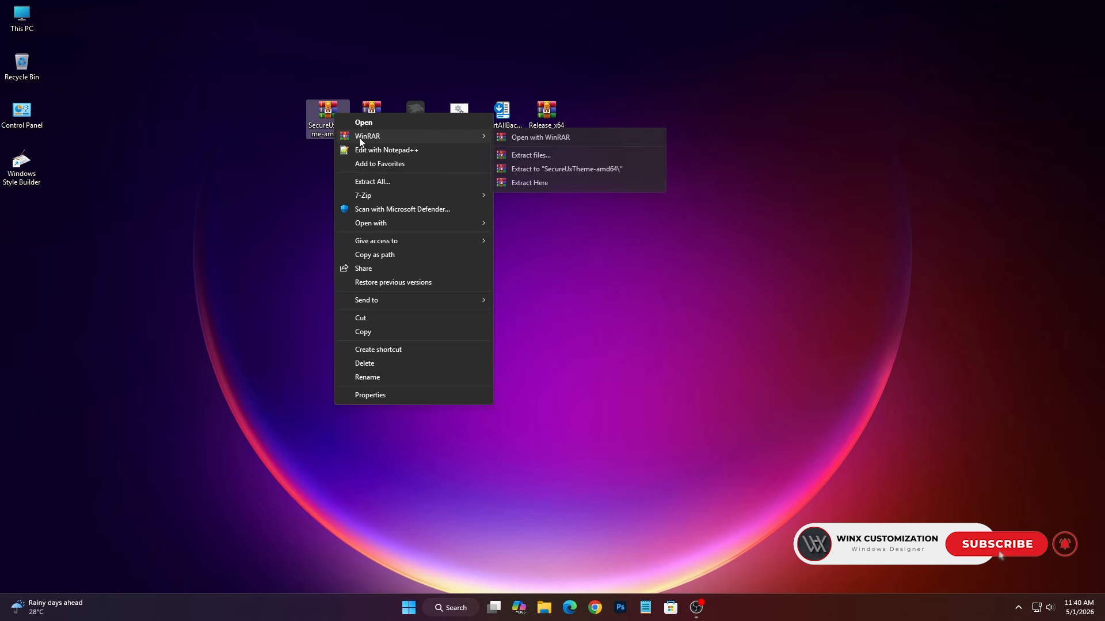
pyautogui.click(521, 155)
pyautogui.click(602, 435)
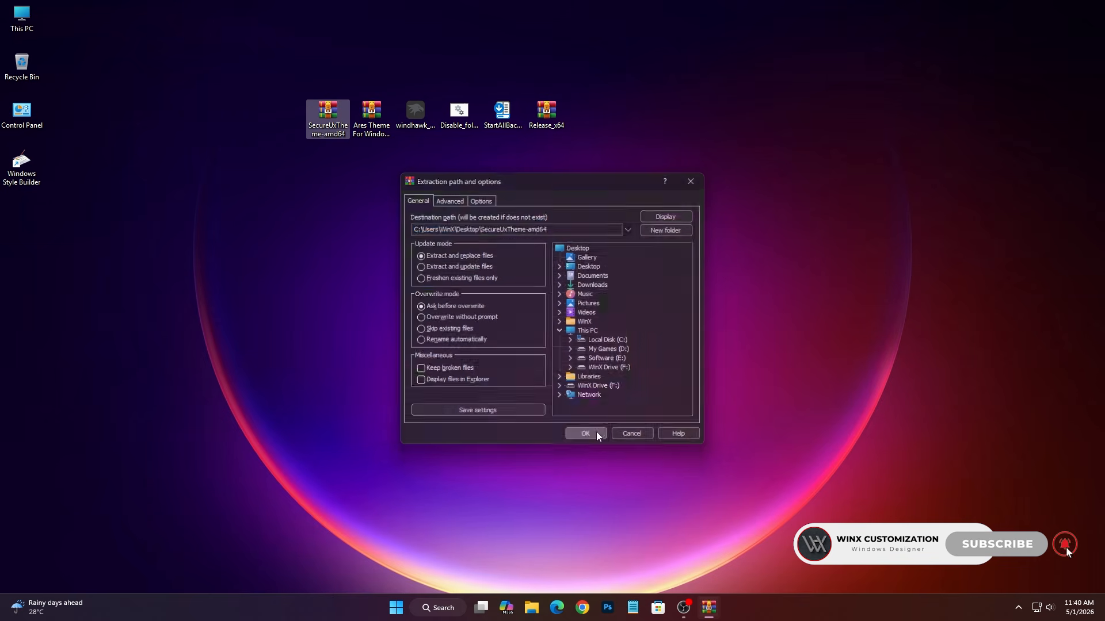
# Move the extracted SecureUxTheme-amd64 folder from the desktop to the root of Local Disk (C:) and close the window.
pyautogui.rightClick(18, 206)
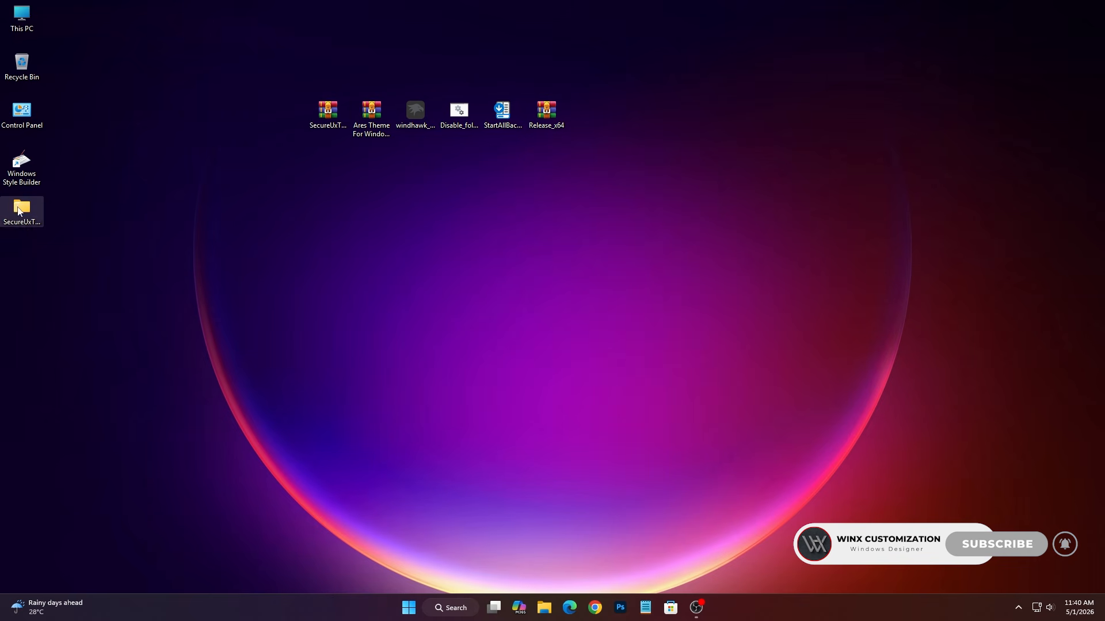
pyautogui.click(35, 219)
pyautogui.rightClick(35, 26)
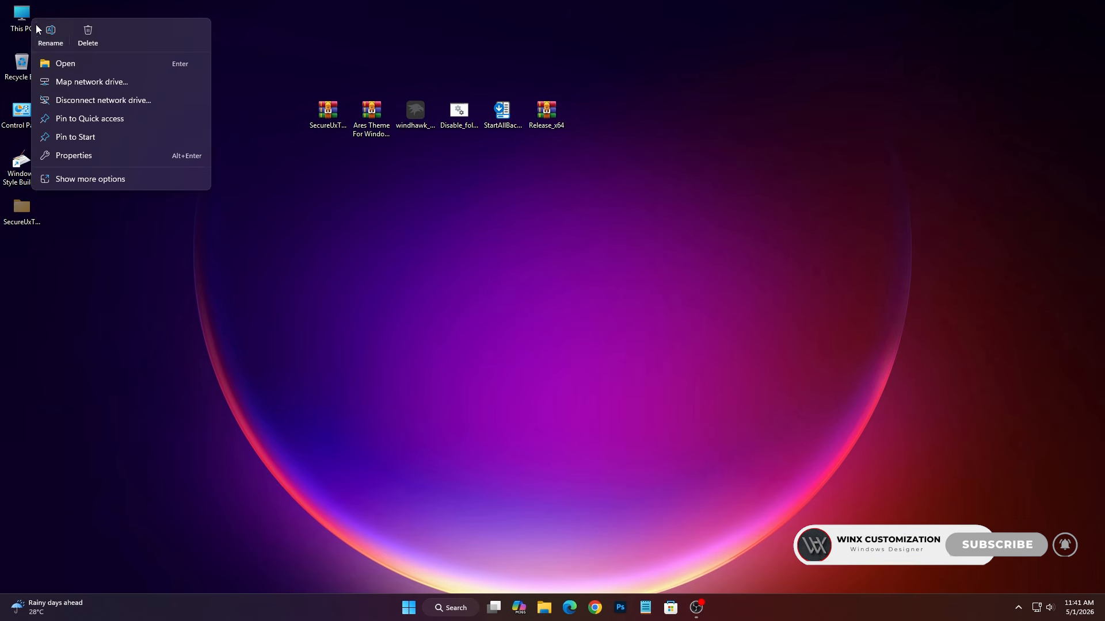
pyautogui.click(51, 60)
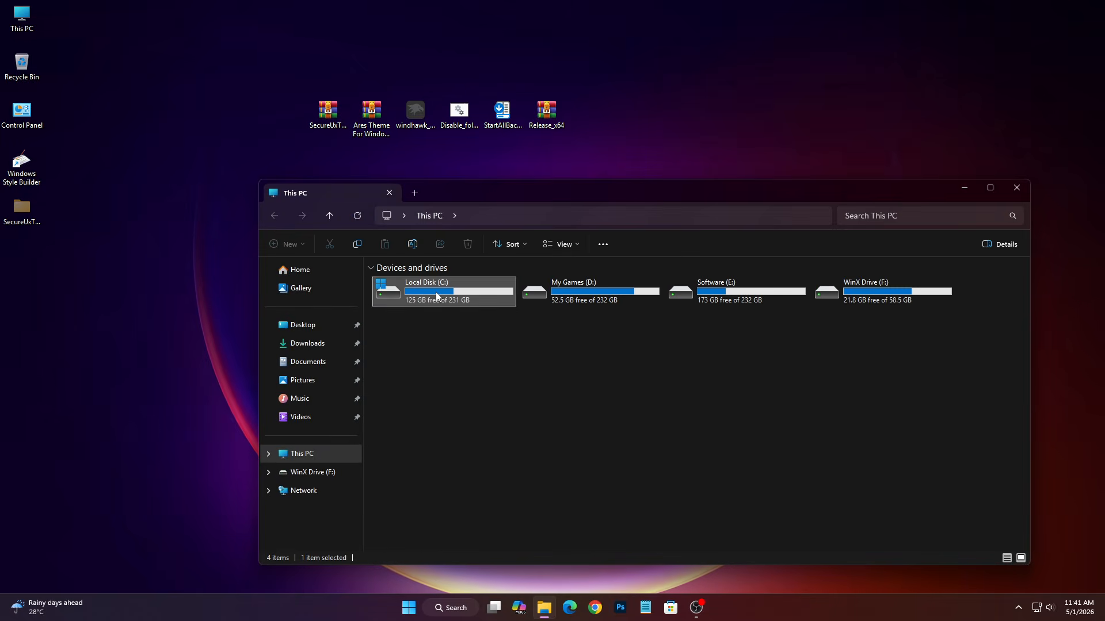
pyautogui.rightClick(429, 293)
pyautogui.click(462, 332)
pyautogui.moveTo(518, 208); pyautogui.dragTo(404, 129)
pyautogui.rightClick(472, 355)
pyautogui.click(491, 374)
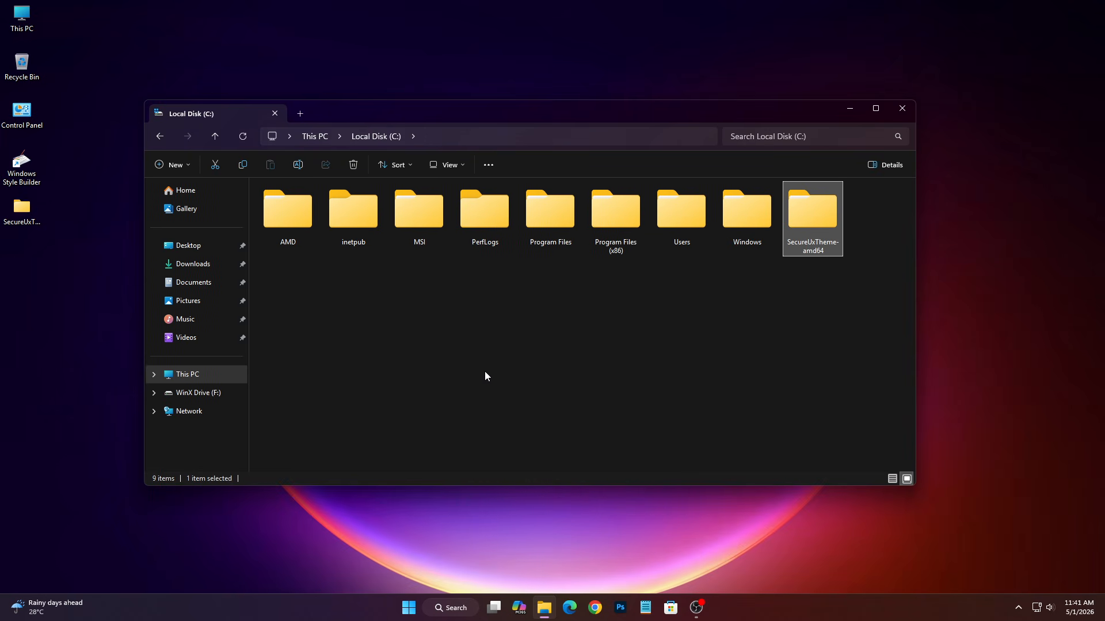
pyautogui.click(902, 109)
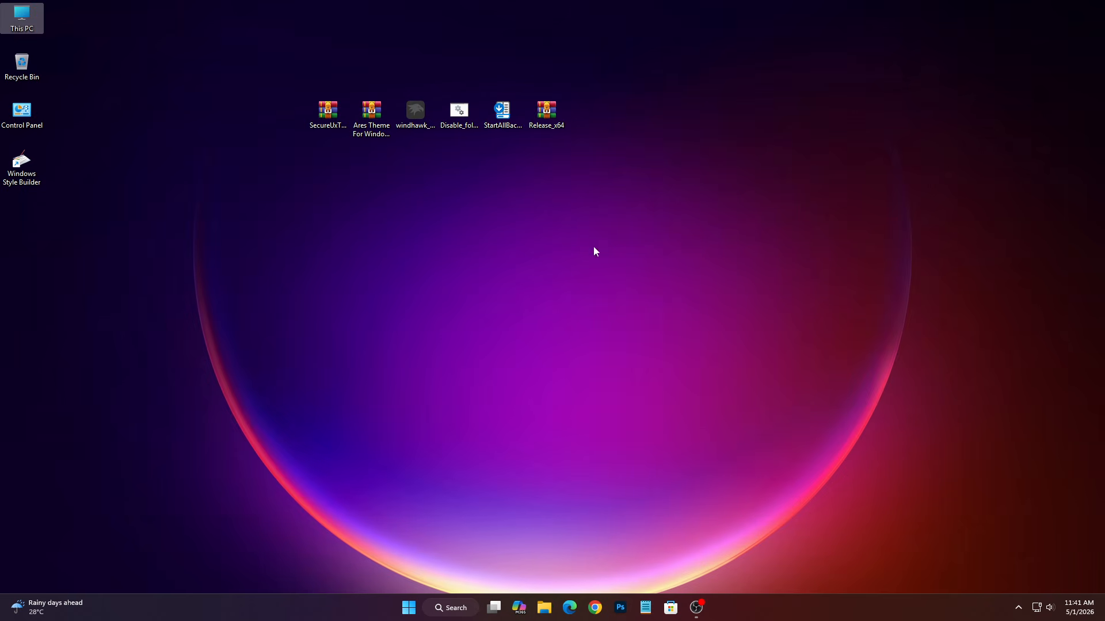
# Extract the Ares Theme For Windows 11 archive to a desktop folder of the same name, showing the files when complete.
pyautogui.rightClick(374, 128)
pyautogui.click(435, 242)
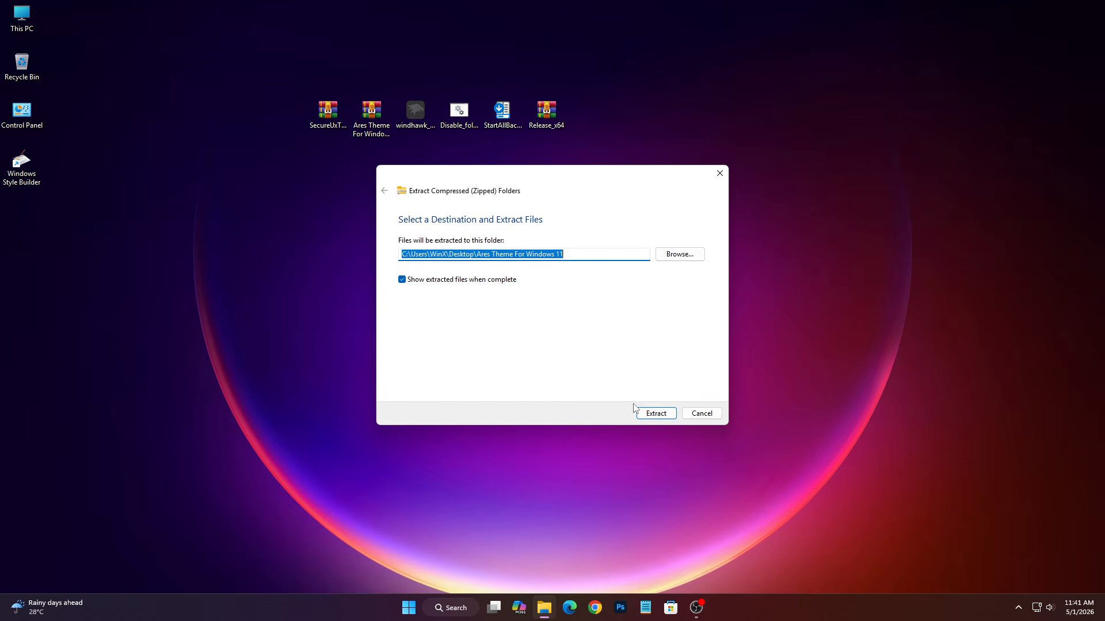
pyautogui.click(650, 414)
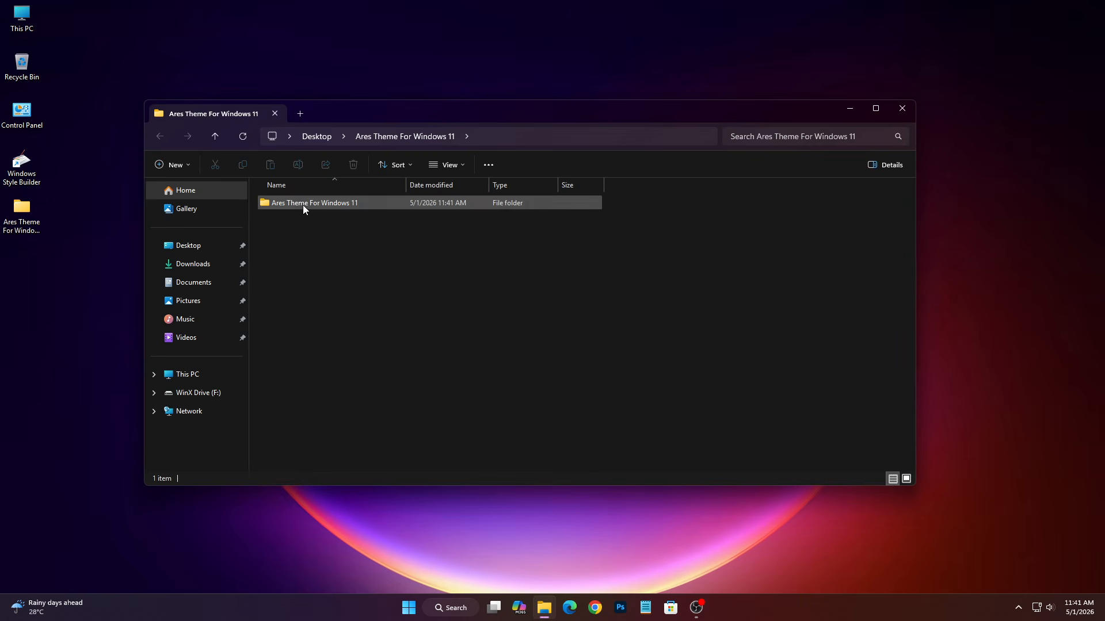
# Copy both the Ares folder and the Ares theme file from the extracted Ares theme's Windows 11 Theme folder.
pyautogui.rightClick(303, 205)
pyautogui.click(322, 244)
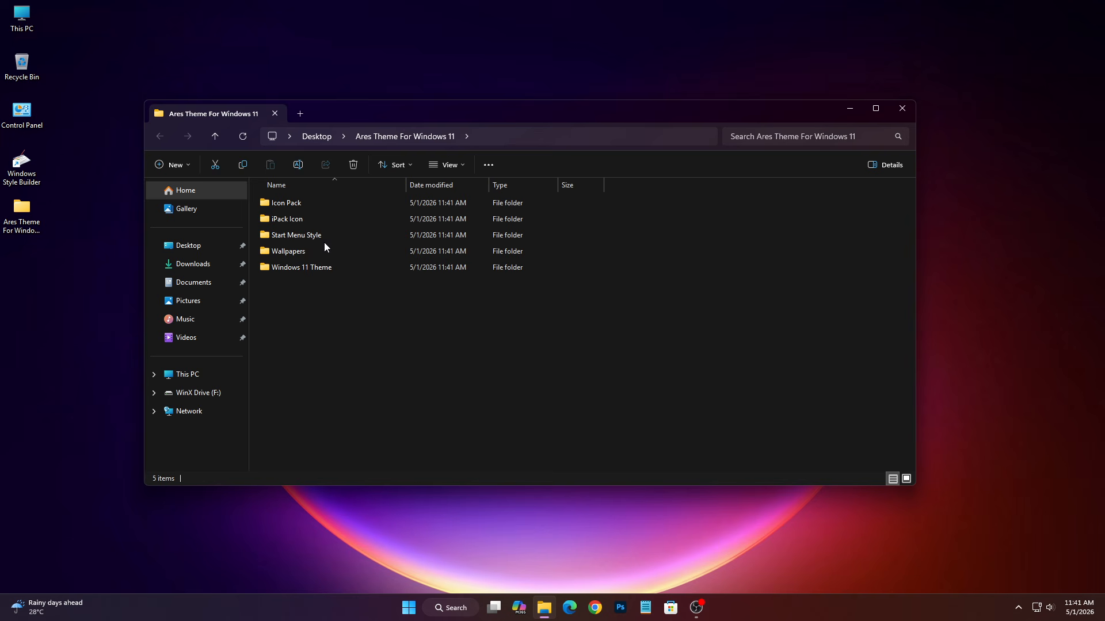
pyautogui.rightClick(295, 270)
pyautogui.click(329, 315)
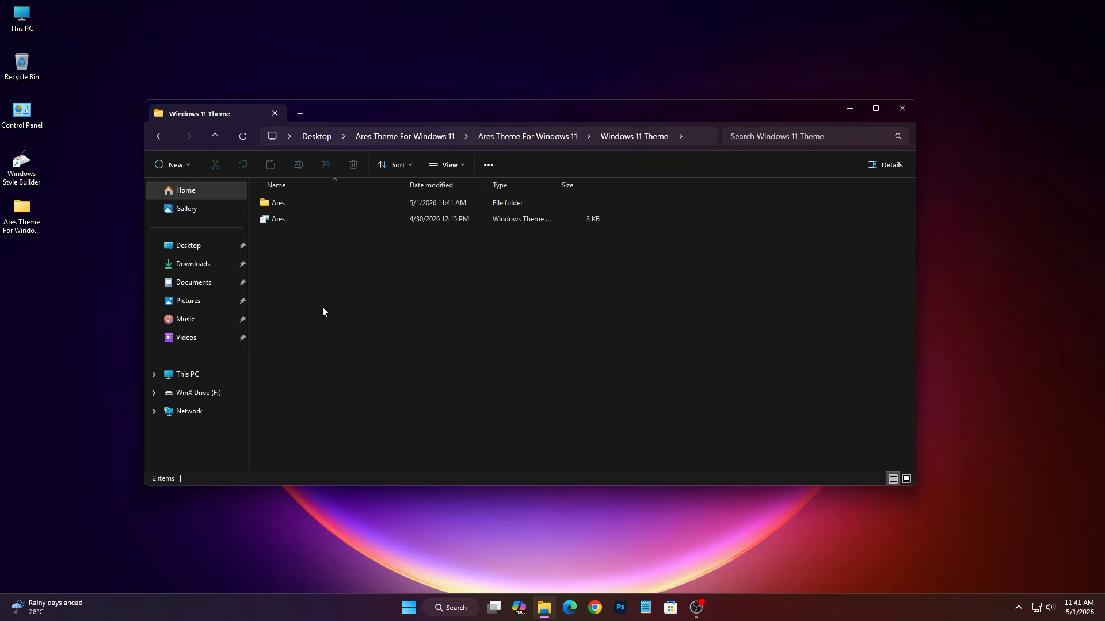
pyautogui.moveTo(322, 307); pyautogui.dragTo(314, 201)
pyautogui.rightClick(313, 201)
pyautogui.click(379, 215)
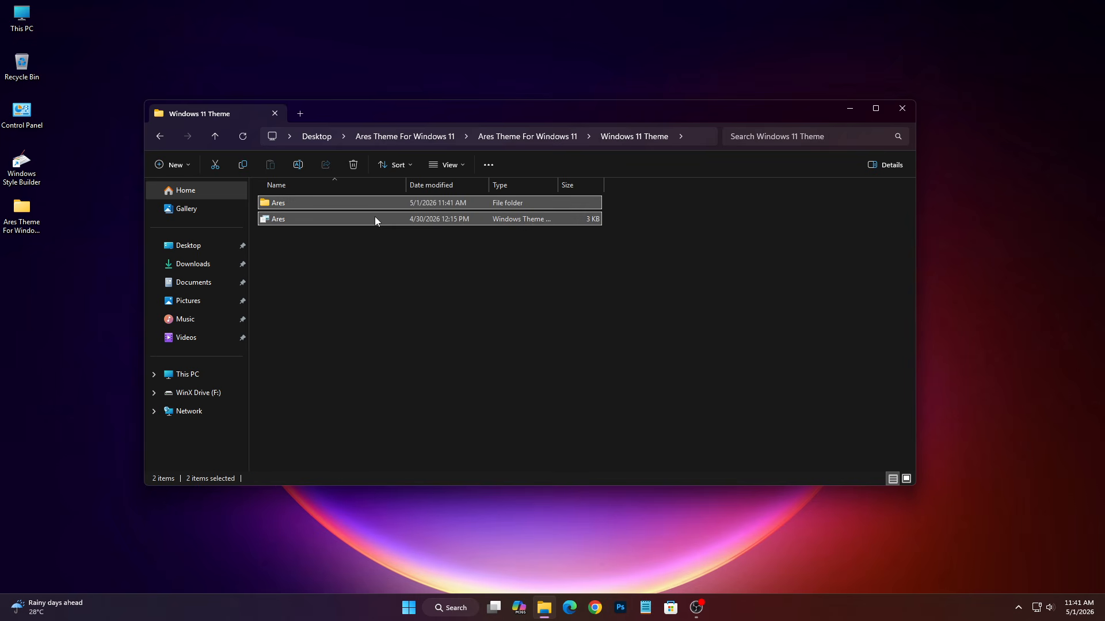
# Open the Windows folder on Local Disk (C:) in a separate window.
pyautogui.rightClick(23, 16)
pyautogui.click(53, 59)
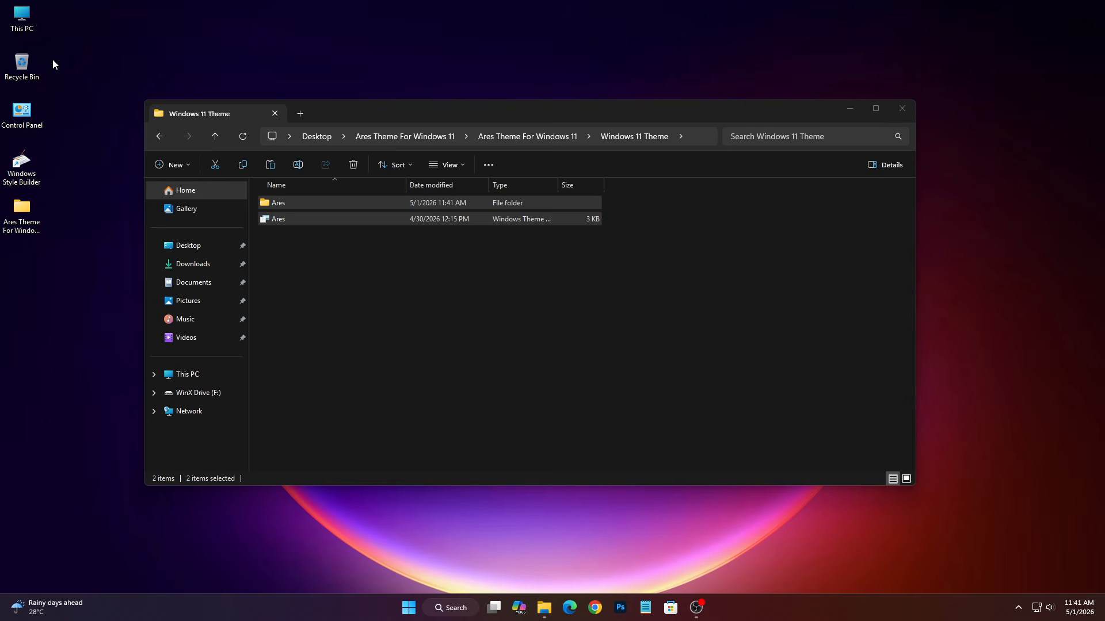
pyautogui.rightClick(305, 225)
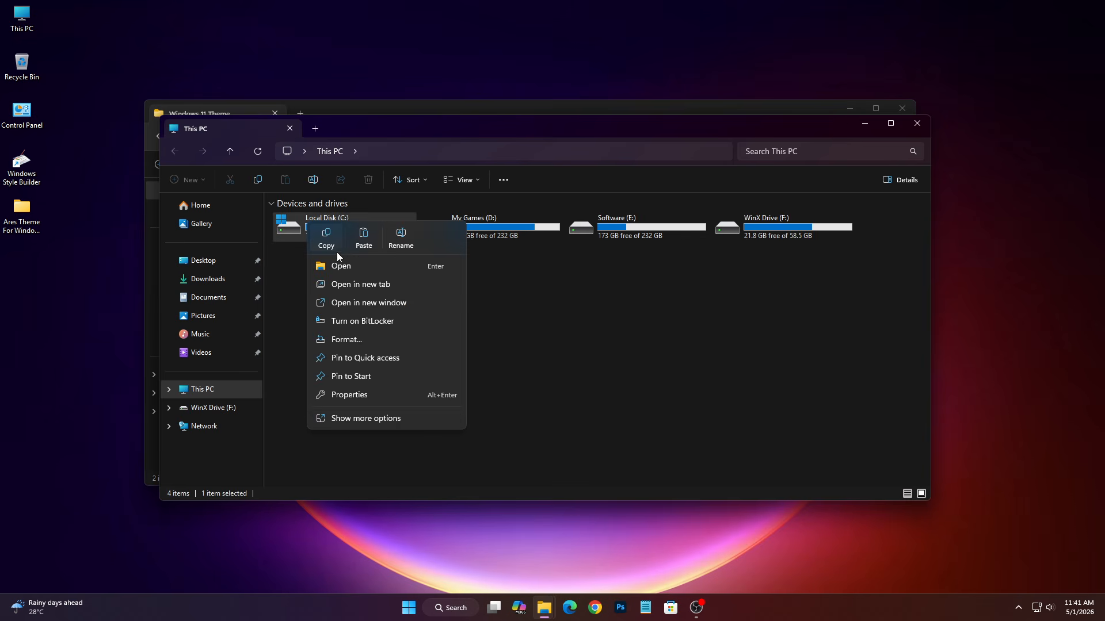
pyautogui.click(344, 266)
pyautogui.moveTo(546, 126); pyautogui.dragTo(515, 85)
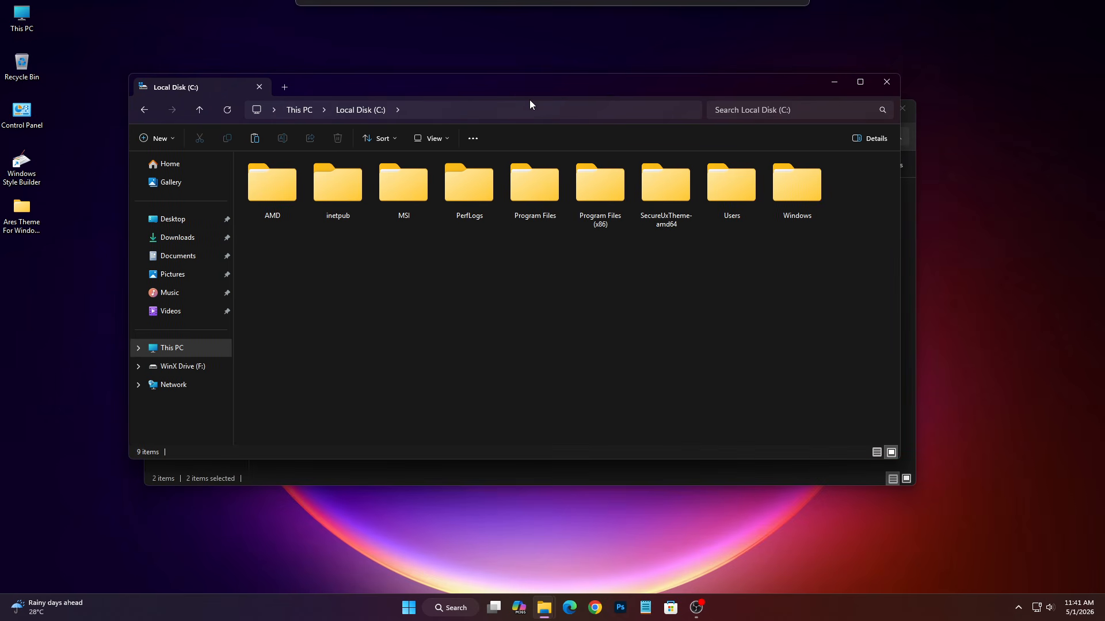
pyautogui.click(801, 191)
pyautogui.rightClick(807, 215)
pyautogui.click(817, 236)
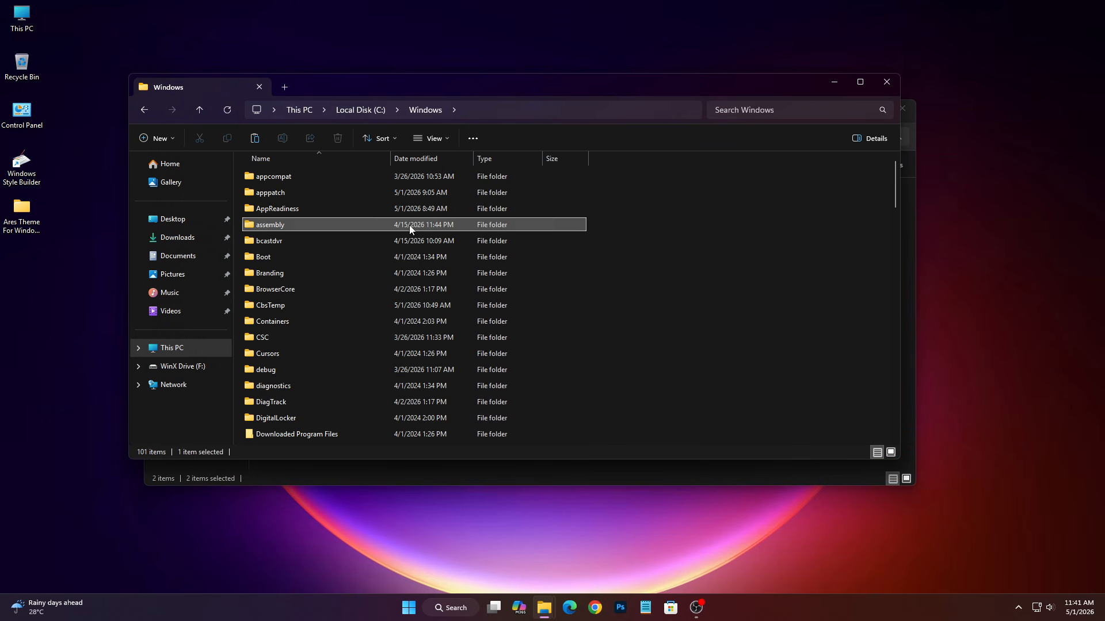
# Go into the Themes folder inside Resources.
pyautogui.press('r')
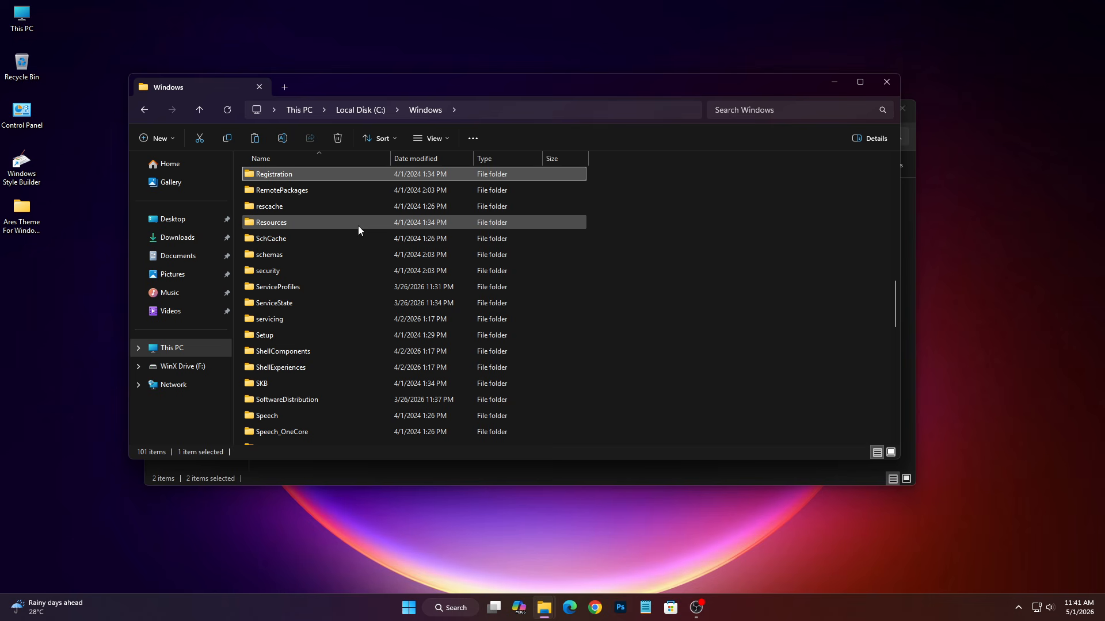
pyautogui.click(312, 223)
pyautogui.rightClick(316, 228)
pyautogui.click(334, 265)
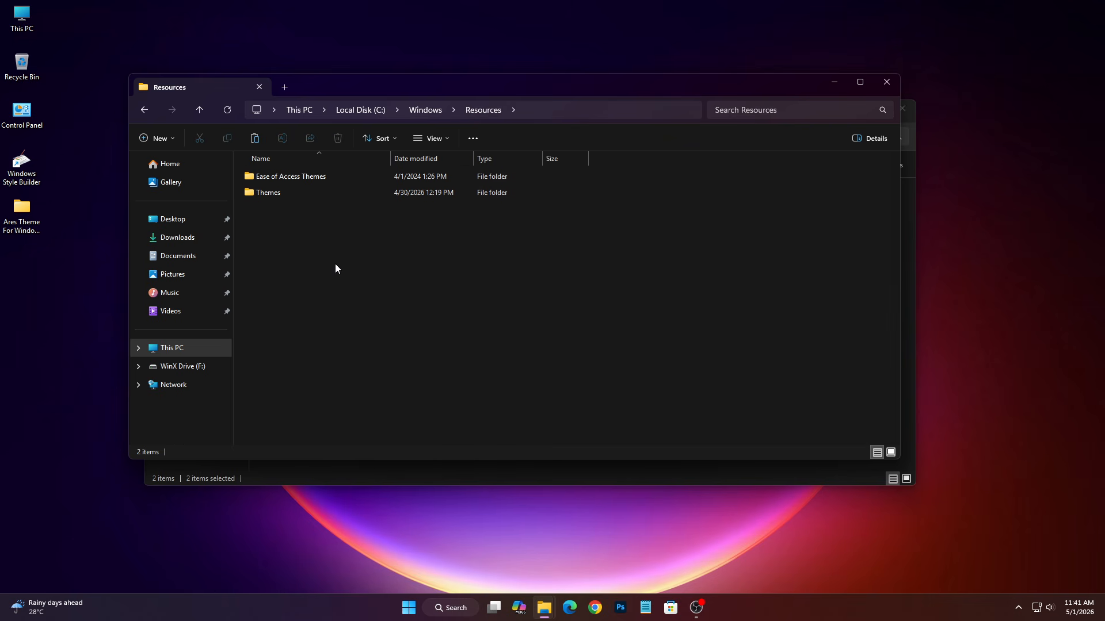
pyautogui.rightClick(309, 189)
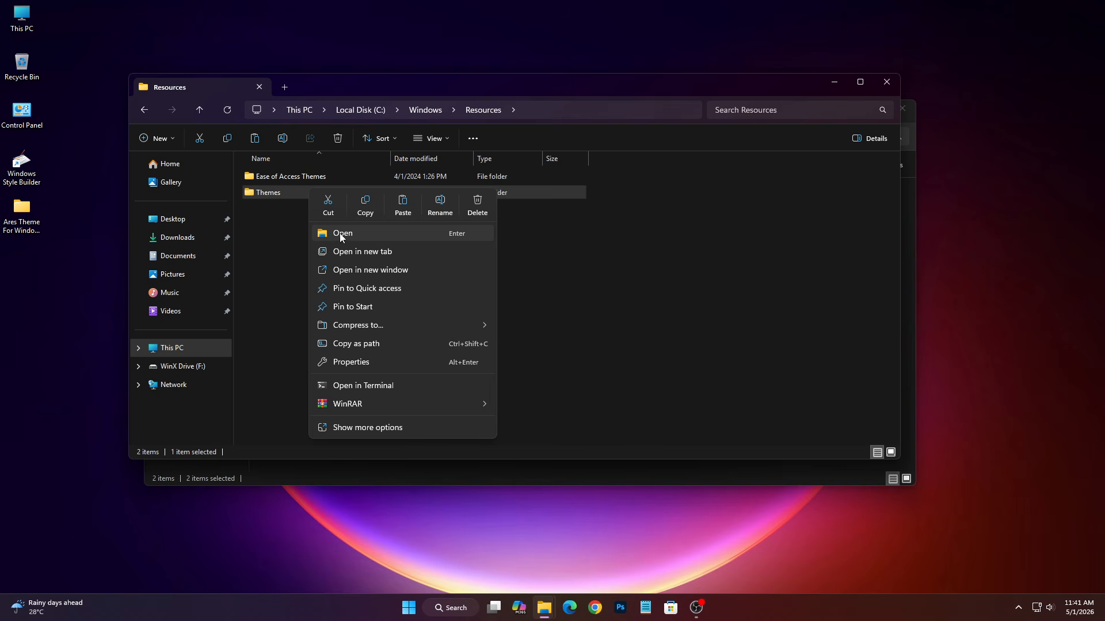
pyautogui.click(340, 233)
# Paste the Ares items into the Themes folder, granting administrator permission for all current items, and close both File Explorer windows.
pyautogui.rightClick(741, 271)
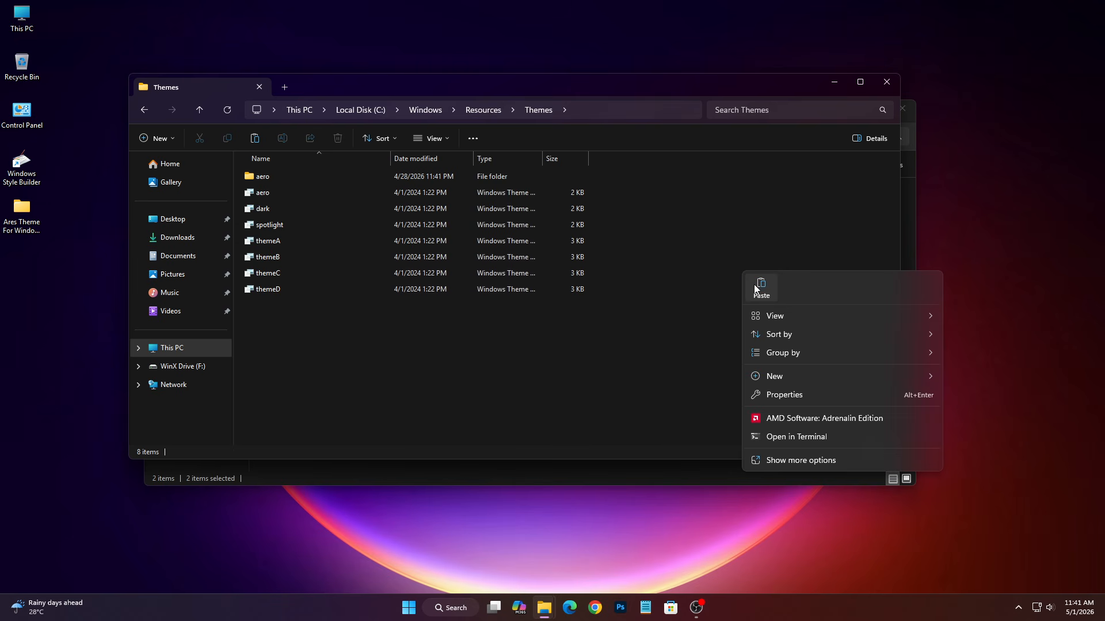
pyautogui.click(759, 288)
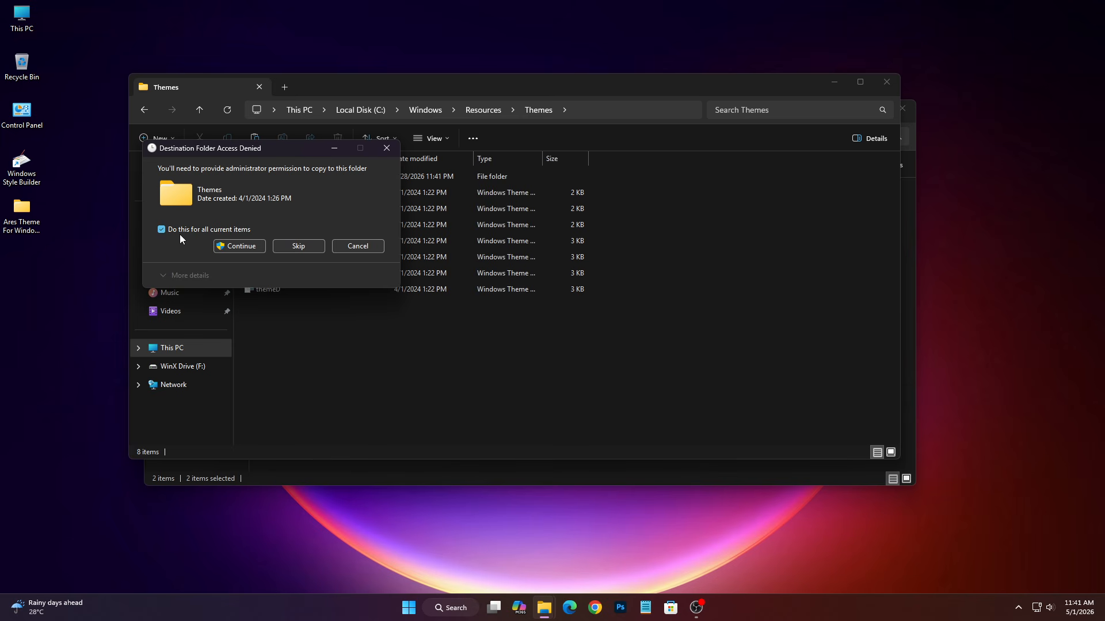
pyautogui.click(234, 246)
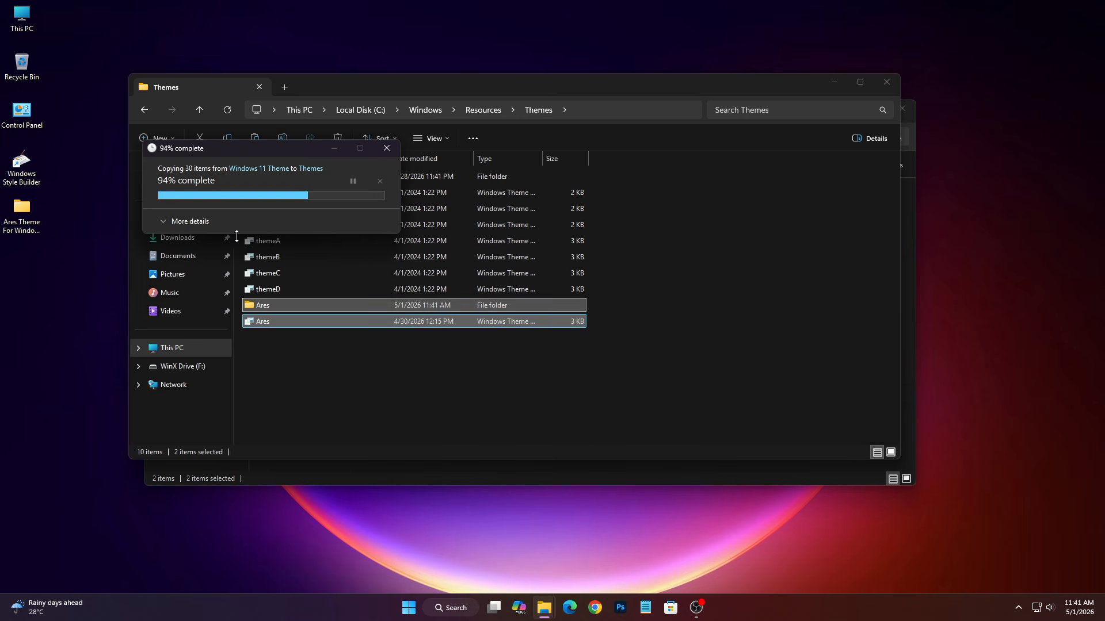
pyautogui.click(886, 82)
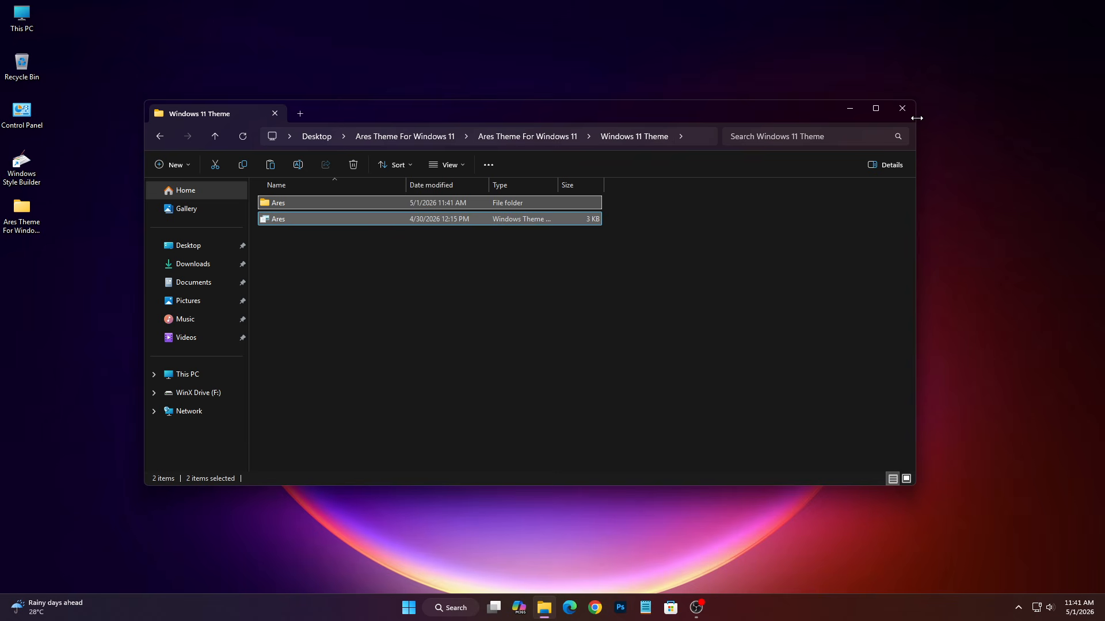
pyautogui.click(902, 108)
# Open the SecureUxTheme-amd64 folder on Local Disk (C:).
pyautogui.rightClick(28, 23)
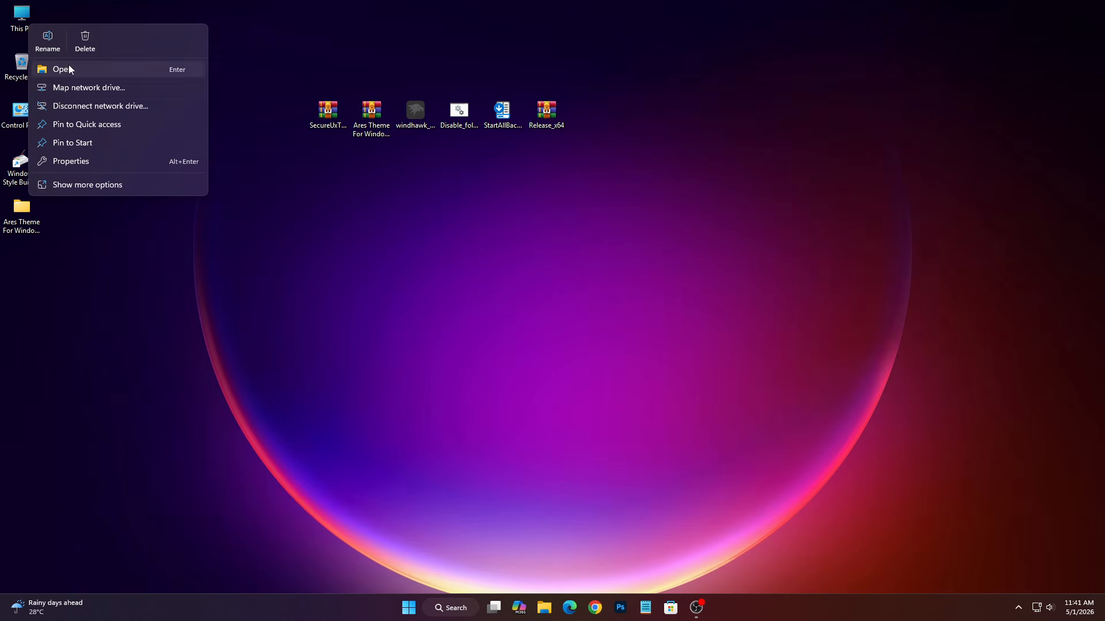
pyautogui.click(69, 70)
pyautogui.rightClick(302, 185)
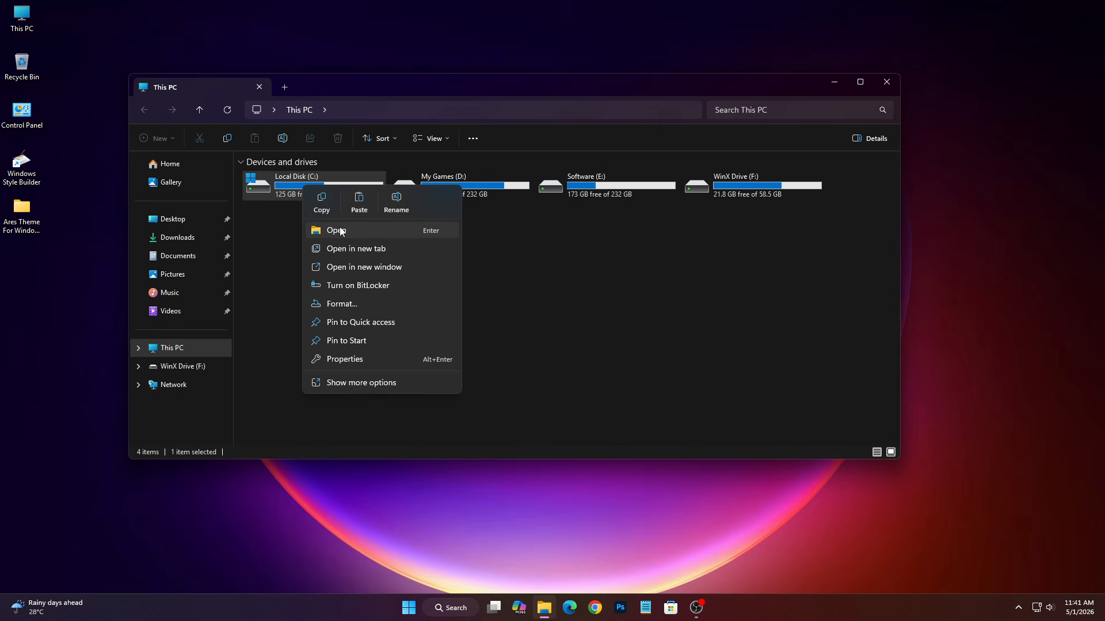
pyautogui.click(340, 231)
pyautogui.rightClick(657, 205)
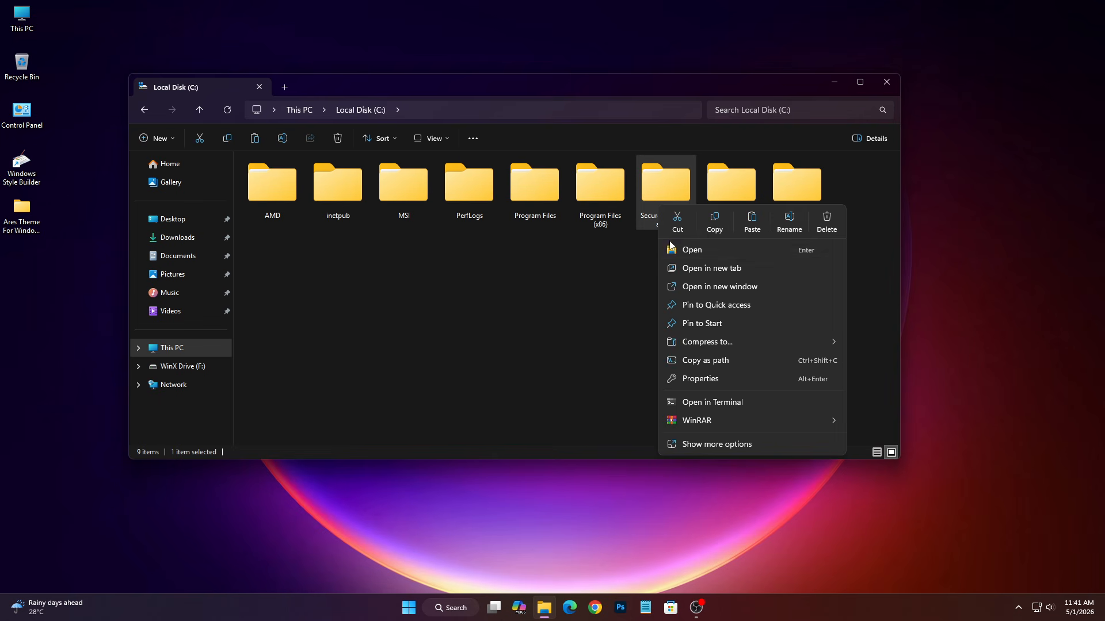
pyautogui.click(671, 247)
# Launch ThemeTool, install the patcher with Hook SystemSettings, Hook LogonUI and Remove DefaultColors enabled, and agree to reboot.
pyautogui.click(280, 245)
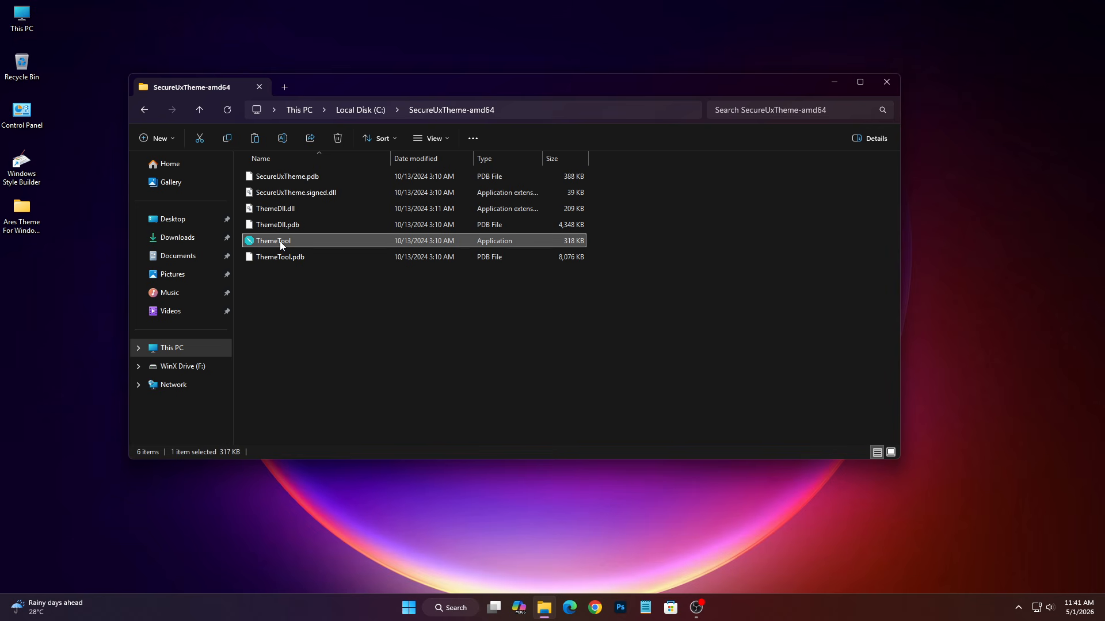
pyautogui.rightClick(280, 245)
pyautogui.click(320, 267)
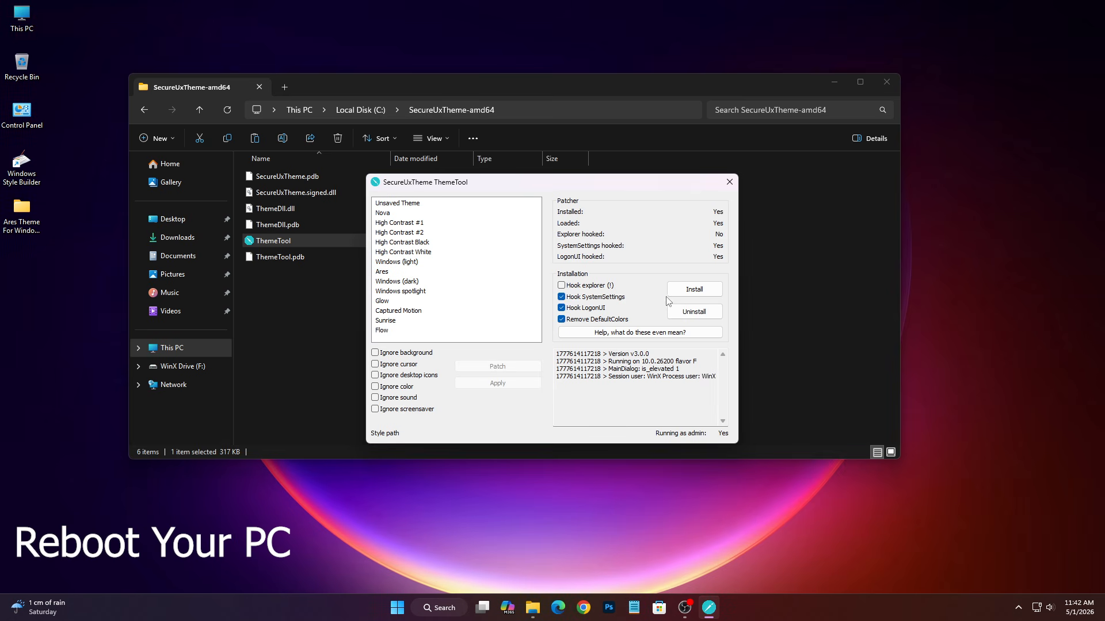
pyautogui.click(684, 291)
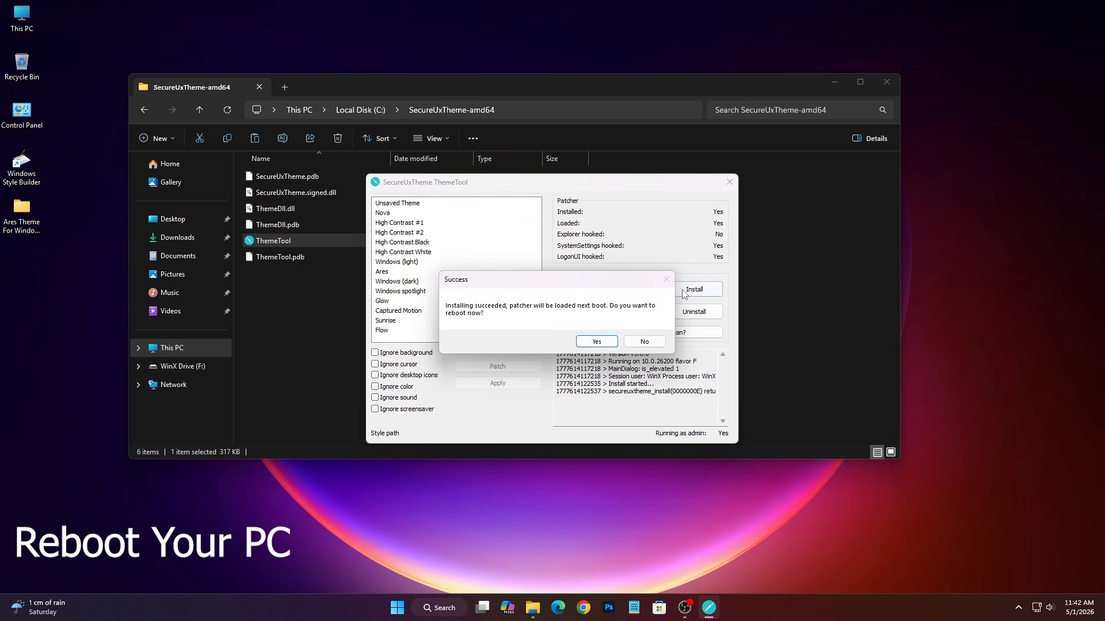
pyautogui.click(597, 342)
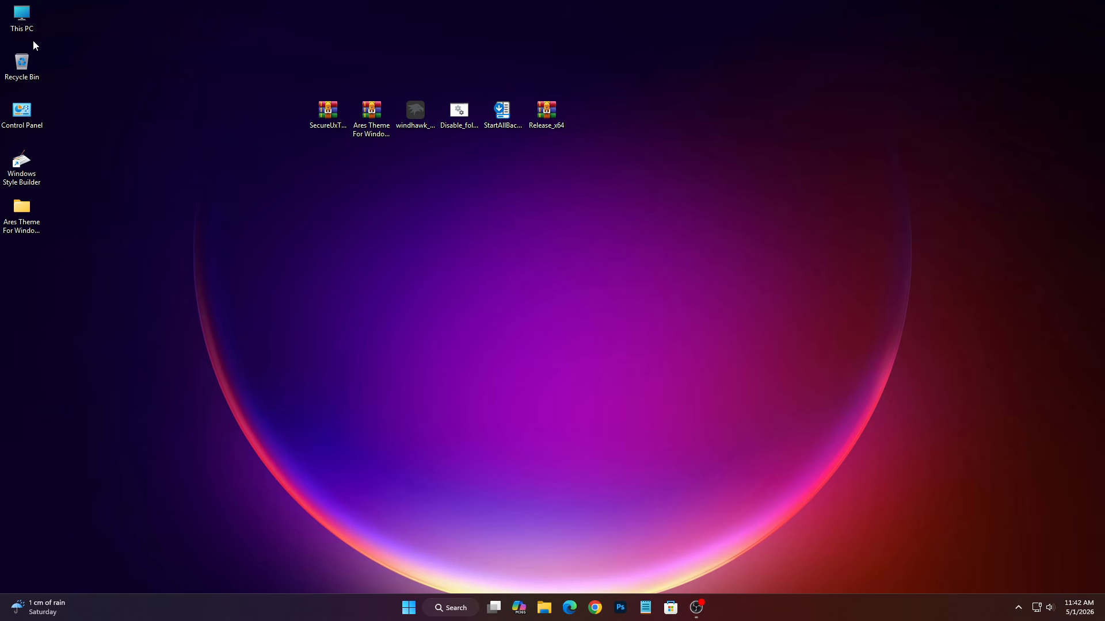
# Reopen the SecureUxTheme-amd64 folder on Local Disk (C:) after the reboot.
pyautogui.rightClick(16, 28)
pyautogui.click(49, 73)
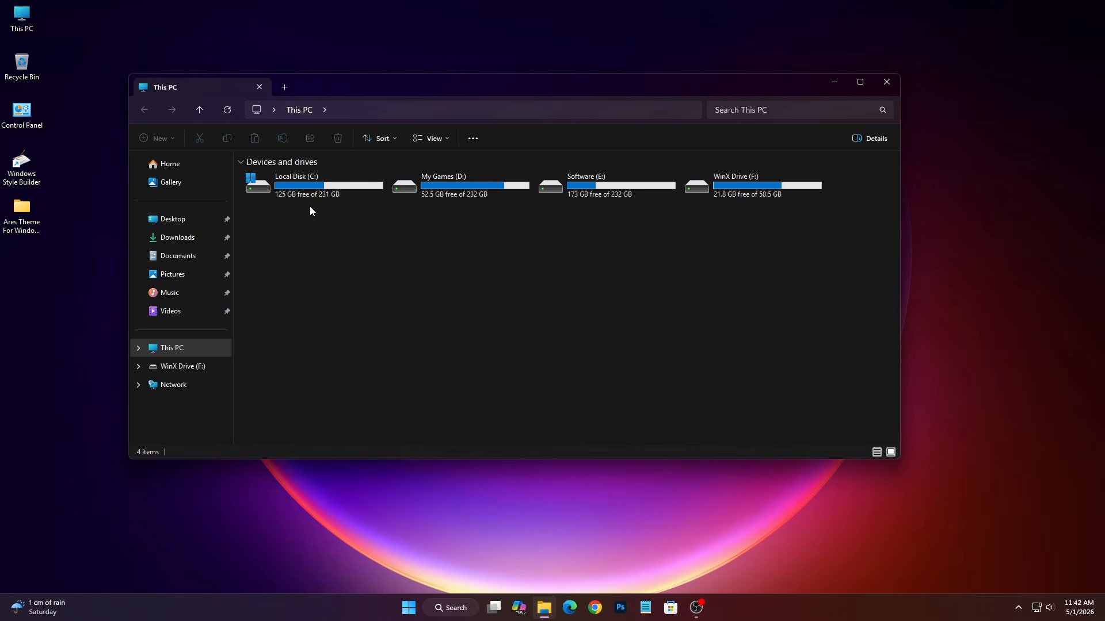
pyautogui.rightClick(302, 191)
pyautogui.click(333, 229)
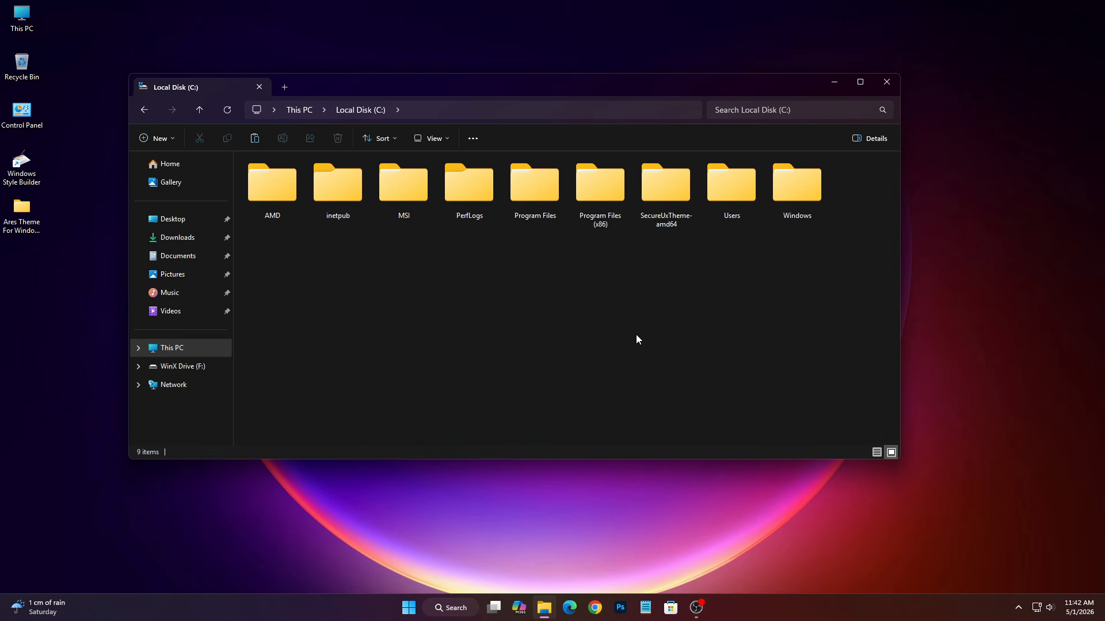
pyautogui.rightClick(660, 206)
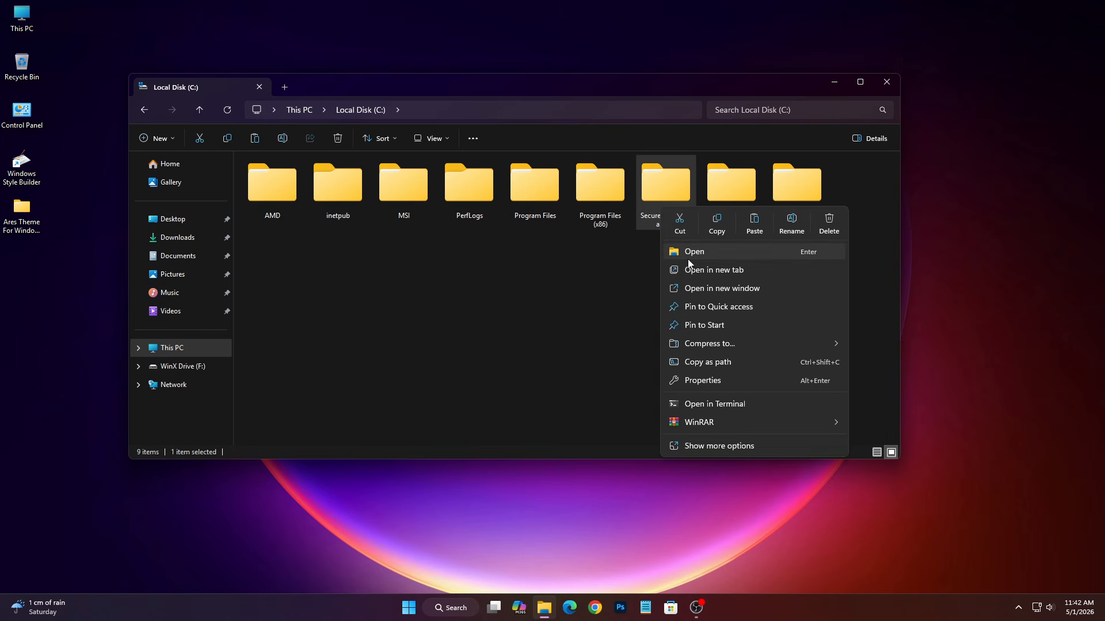
pyautogui.click(689, 261)
# Run ThemeTool, accept the warranty disclaimer, patch and apply the Ares theme, and close ThemeTool and the folder window.
pyautogui.click(269, 243)
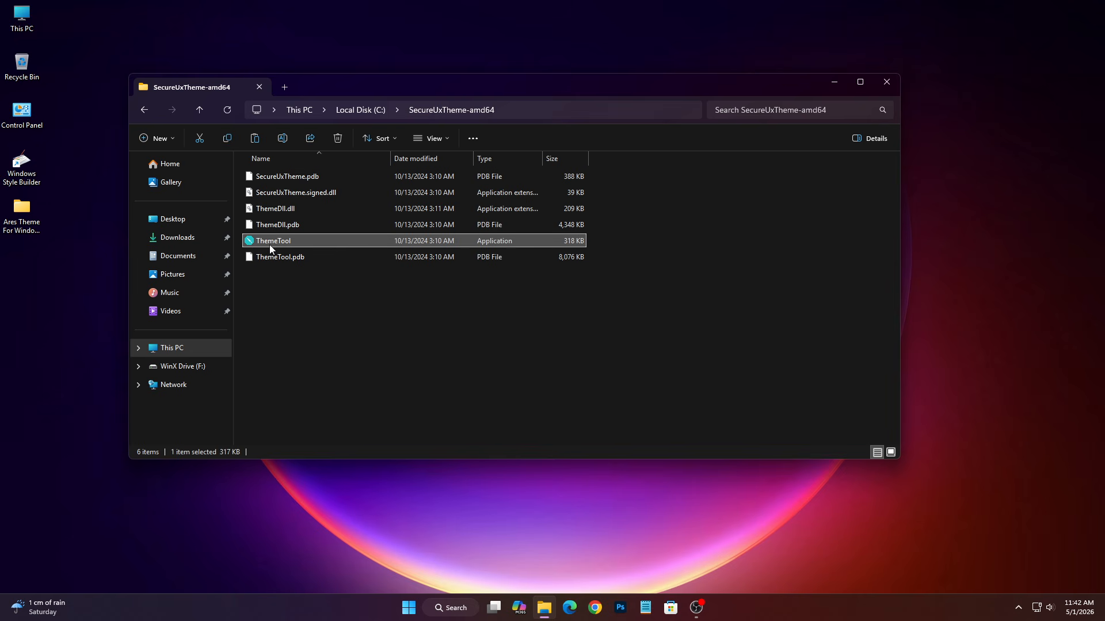
pyautogui.rightClick(269, 244)
pyautogui.click(309, 343)
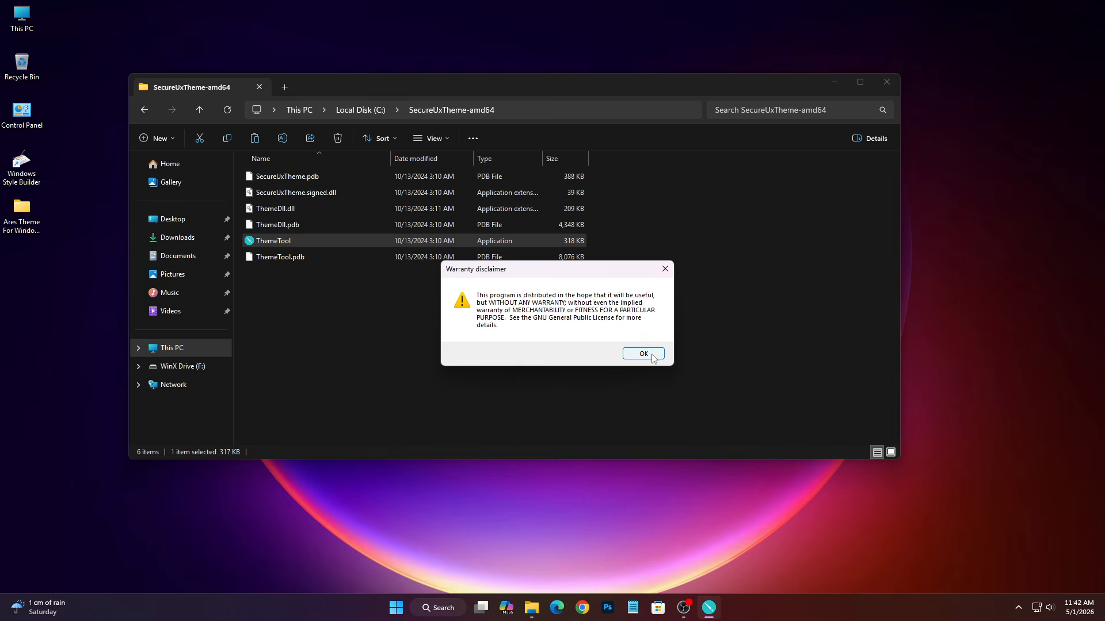
pyautogui.click(652, 356)
pyautogui.click(383, 271)
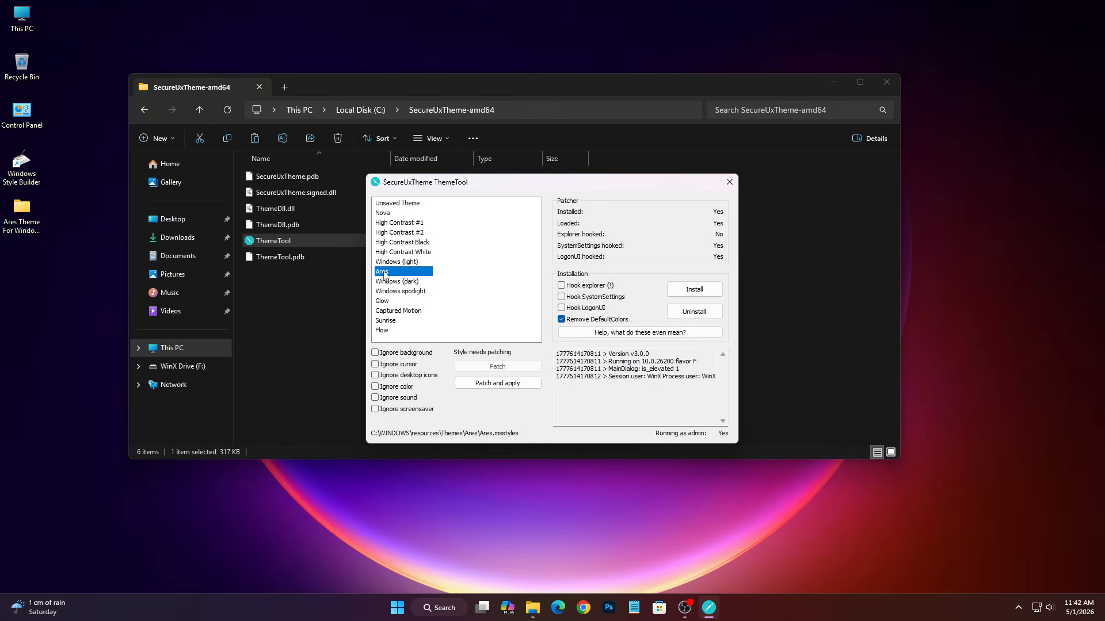
pyautogui.click(499, 383)
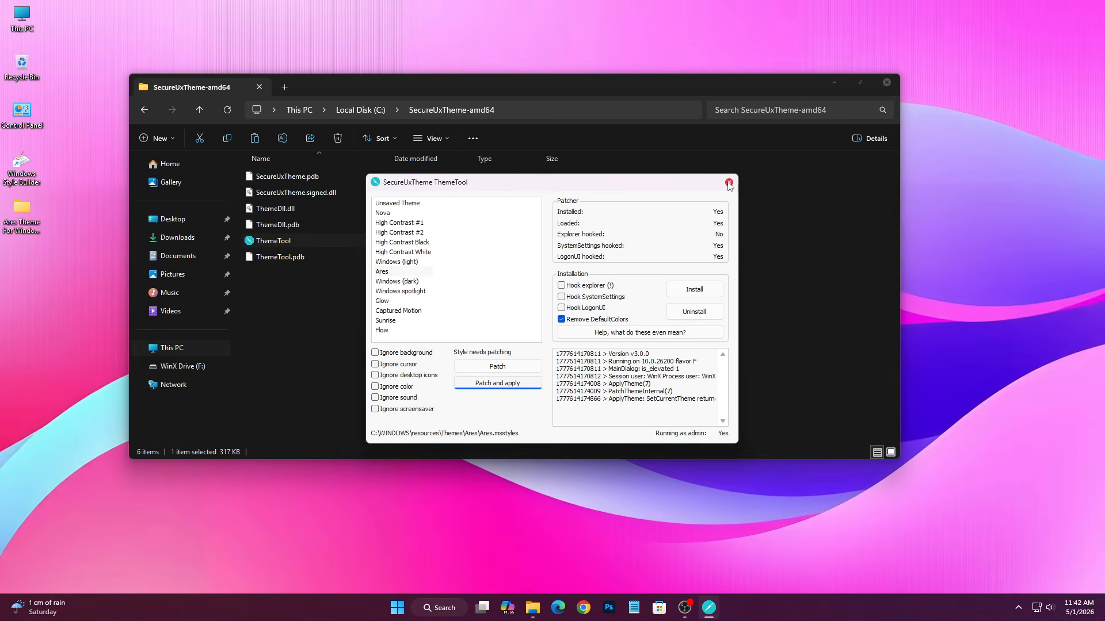
pyautogui.click(729, 183)
pyautogui.click(887, 83)
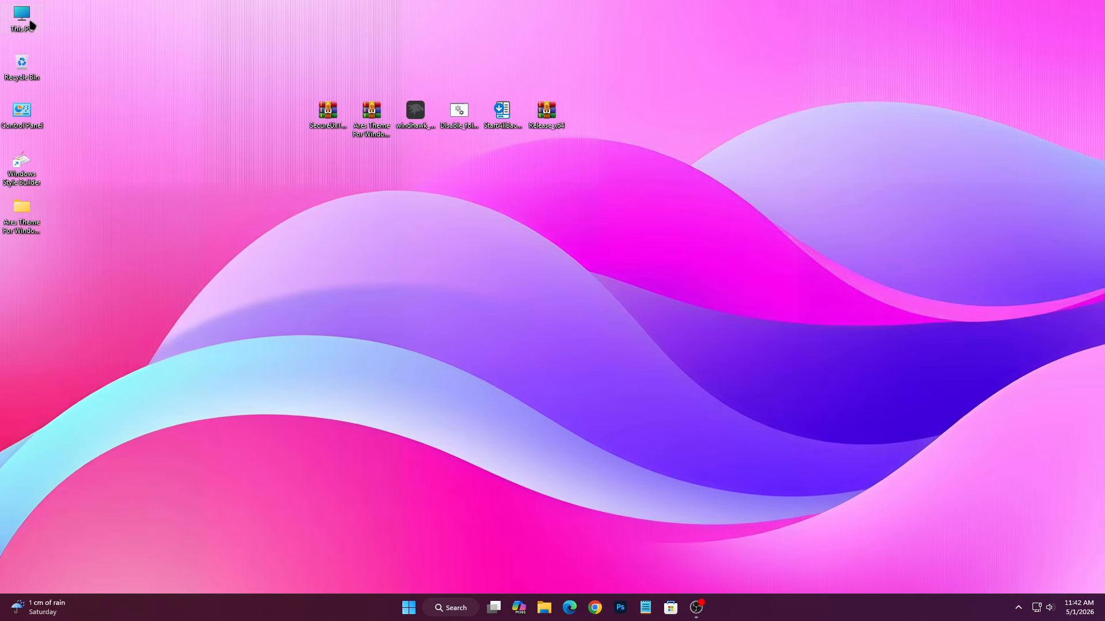
# Open This PC to check how the Ares theme looks in File Explorer, and close the window.
pyautogui.rightClick(31, 24)
pyautogui.click(57, 64)
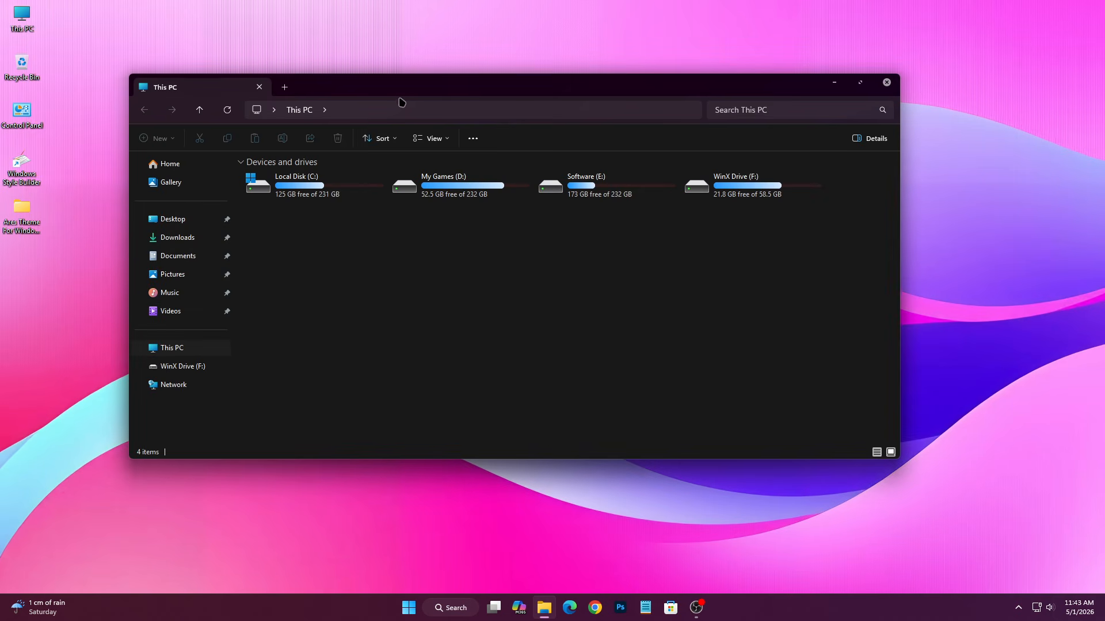
pyautogui.moveTo(402, 103); pyautogui.dragTo(397, 119)
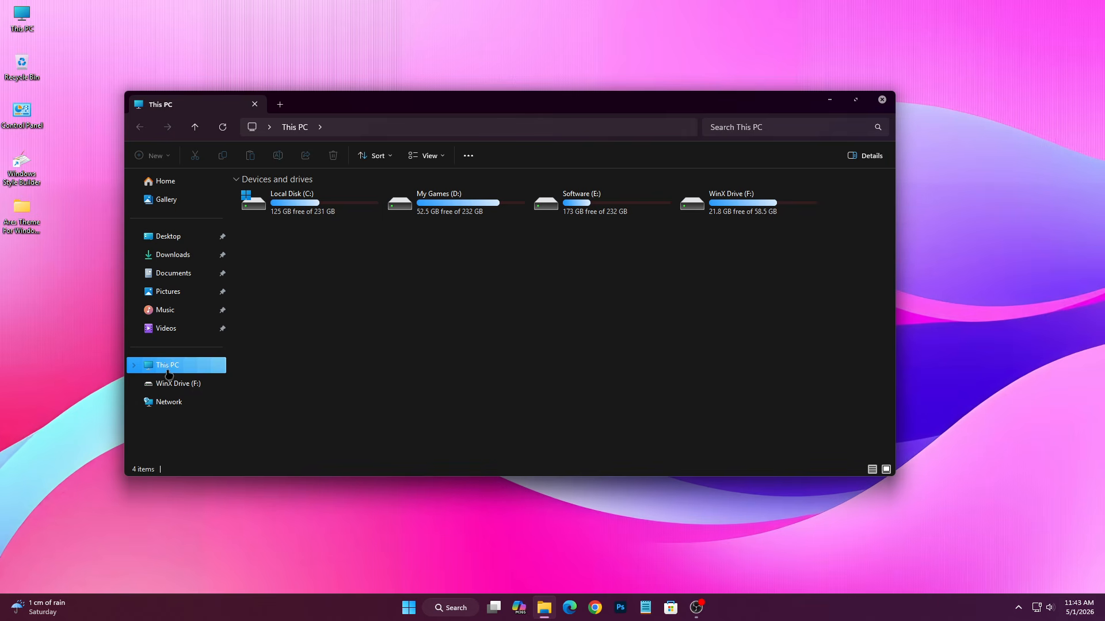
pyautogui.click(892, 101)
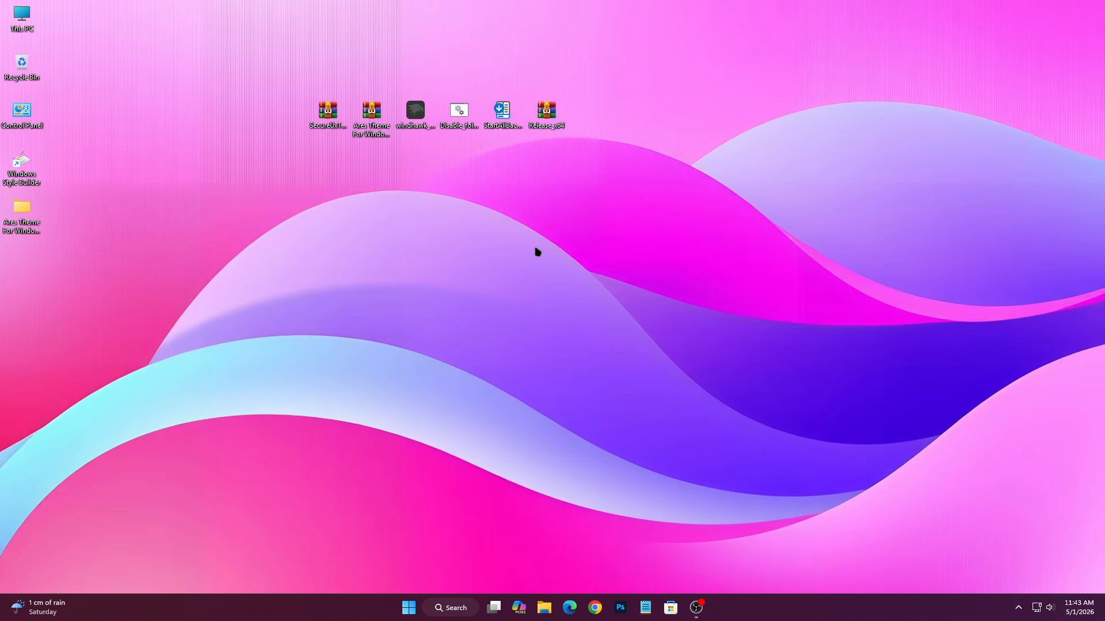
# Run the Windhawk setup as administrator, do an English standard installation in C:\Program Files\Windhawk, open its mod catalogue and minimize it.
pyautogui.rightClick(407, 119)
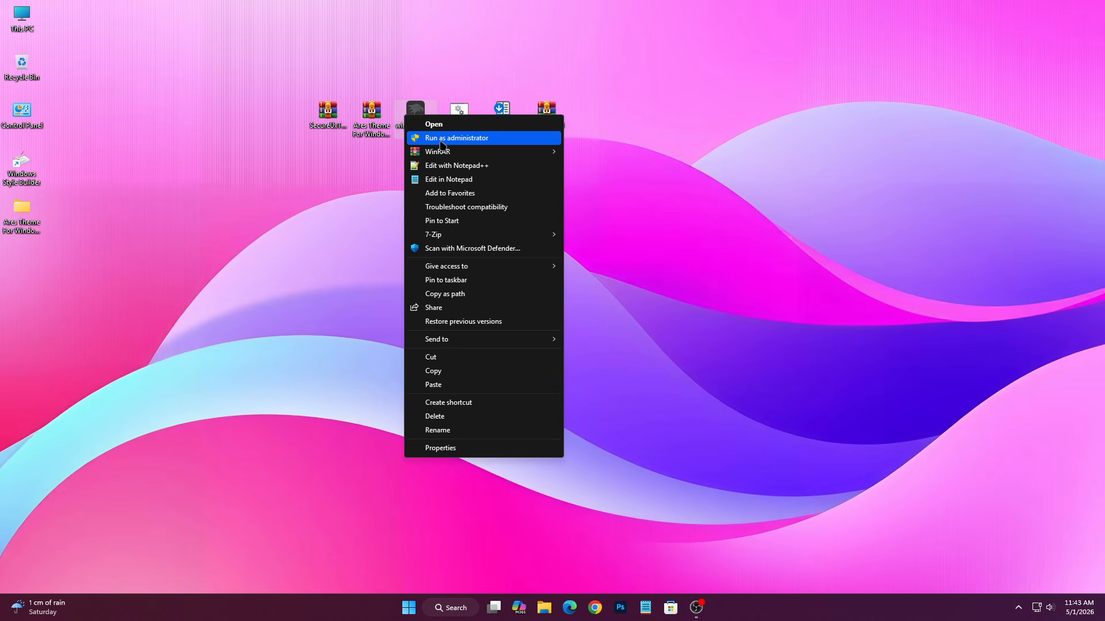
pyautogui.click(441, 138)
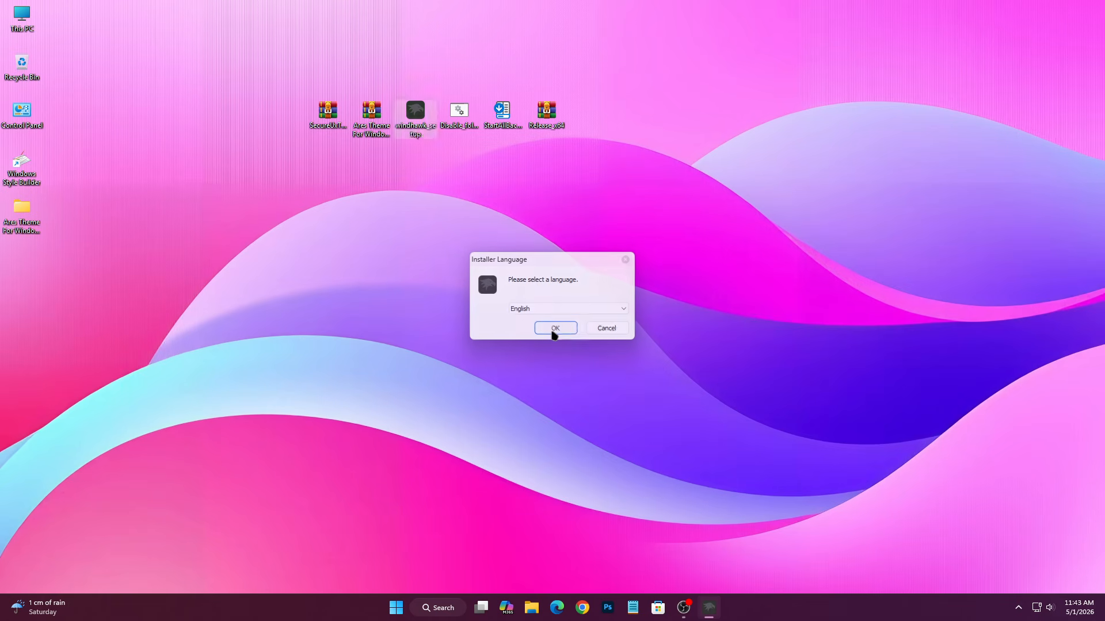
pyautogui.click(554, 331)
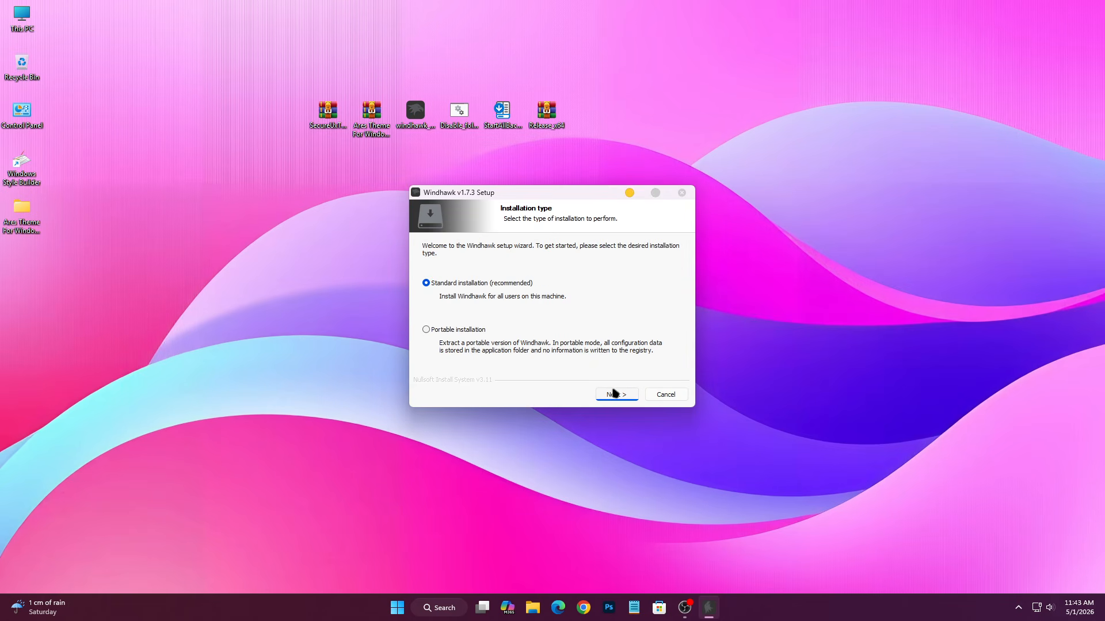
pyautogui.click(614, 393)
pyautogui.click(614, 396)
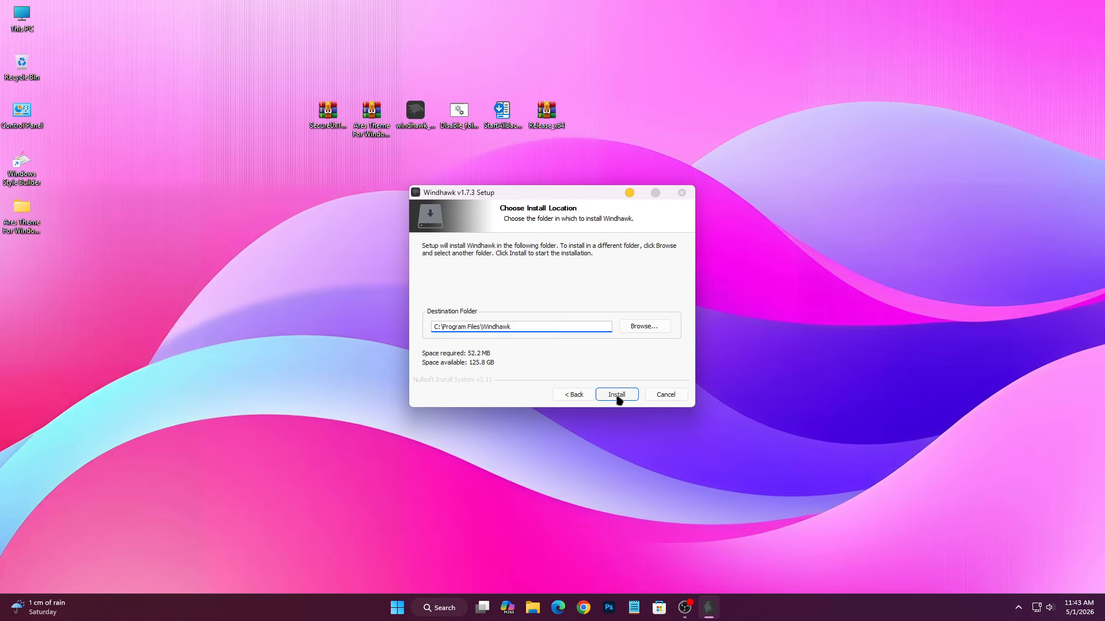
pyautogui.click(615, 394)
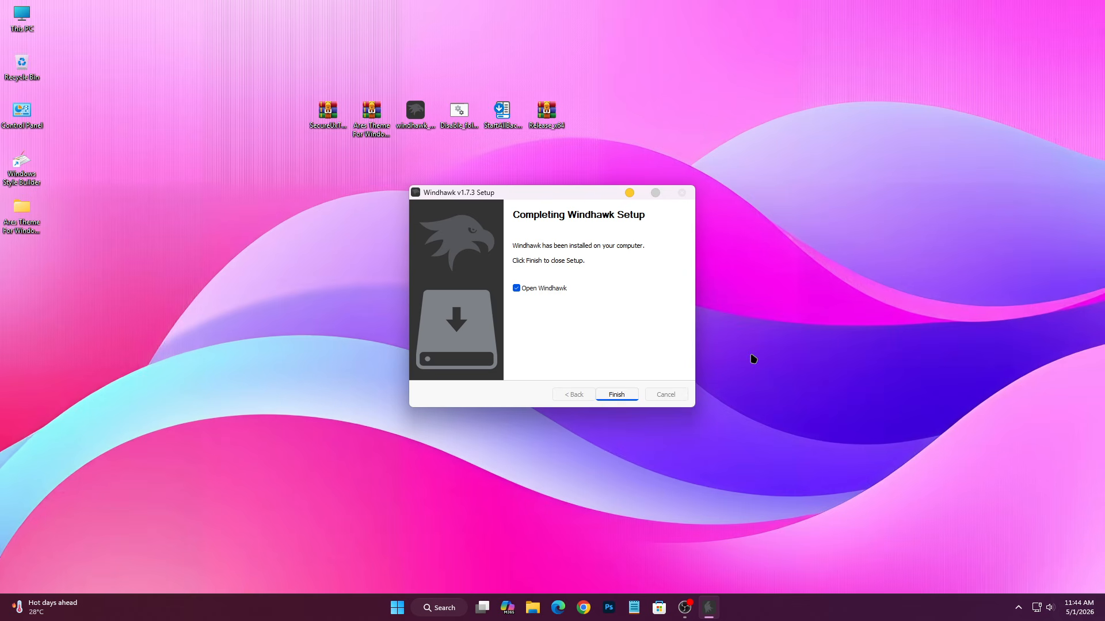
pyautogui.click(617, 394)
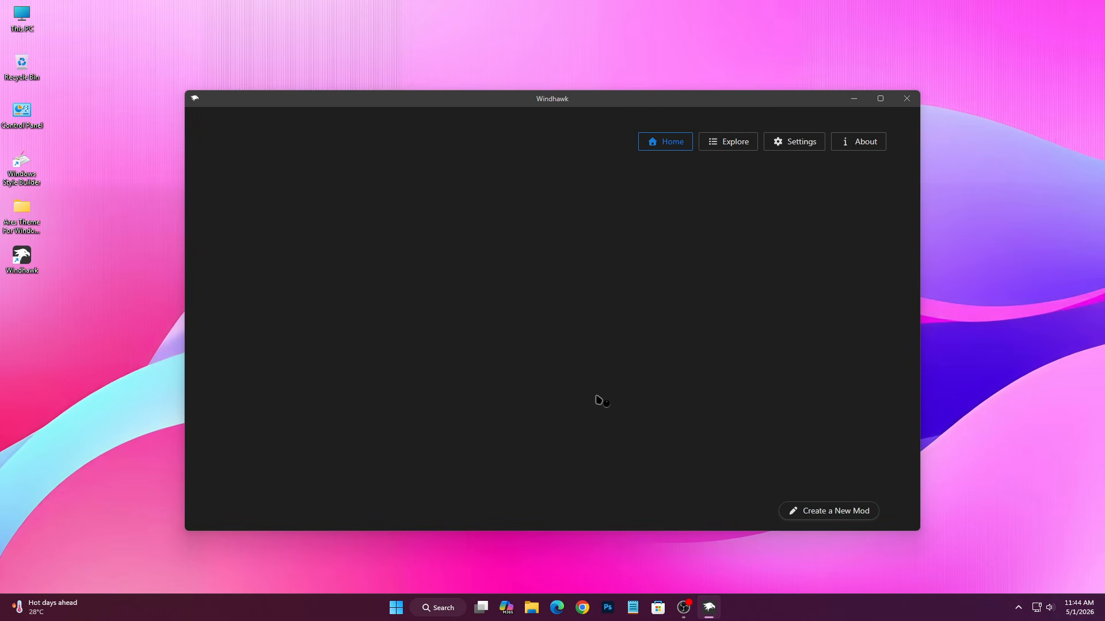
pyautogui.click(718, 146)
pyautogui.click(854, 99)
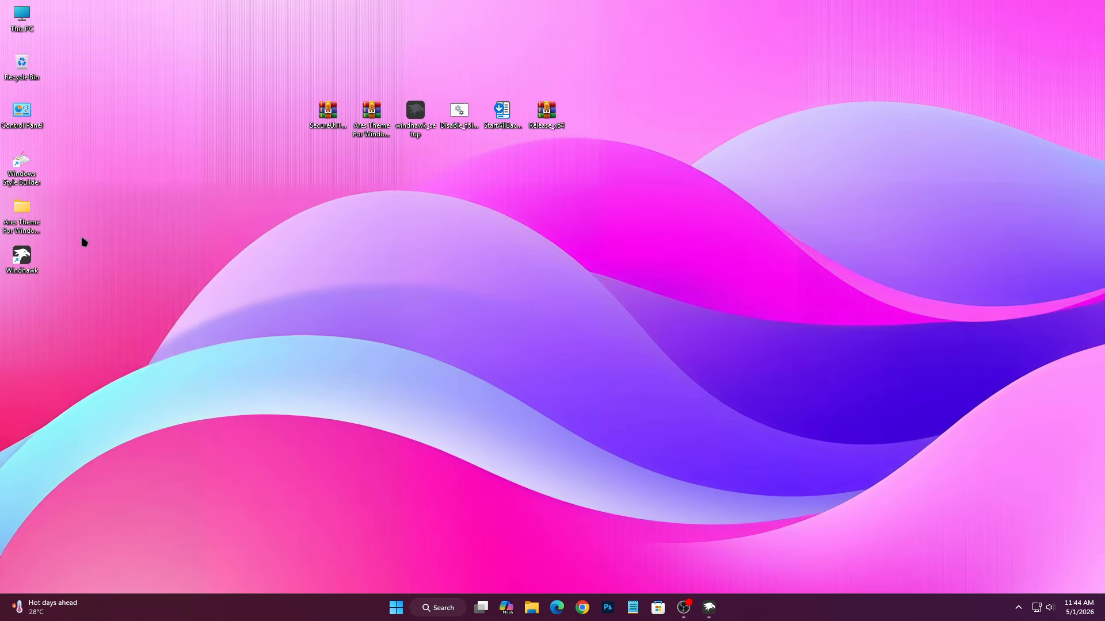
# Open the Icon Pack folder inside the desktop's Ares Theme For Windows 11 folder, look into the Ares icon pack and return to Icon Pack.
pyautogui.rightClick(30, 223)
pyautogui.click(60, 257)
pyautogui.rightClick(290, 196)
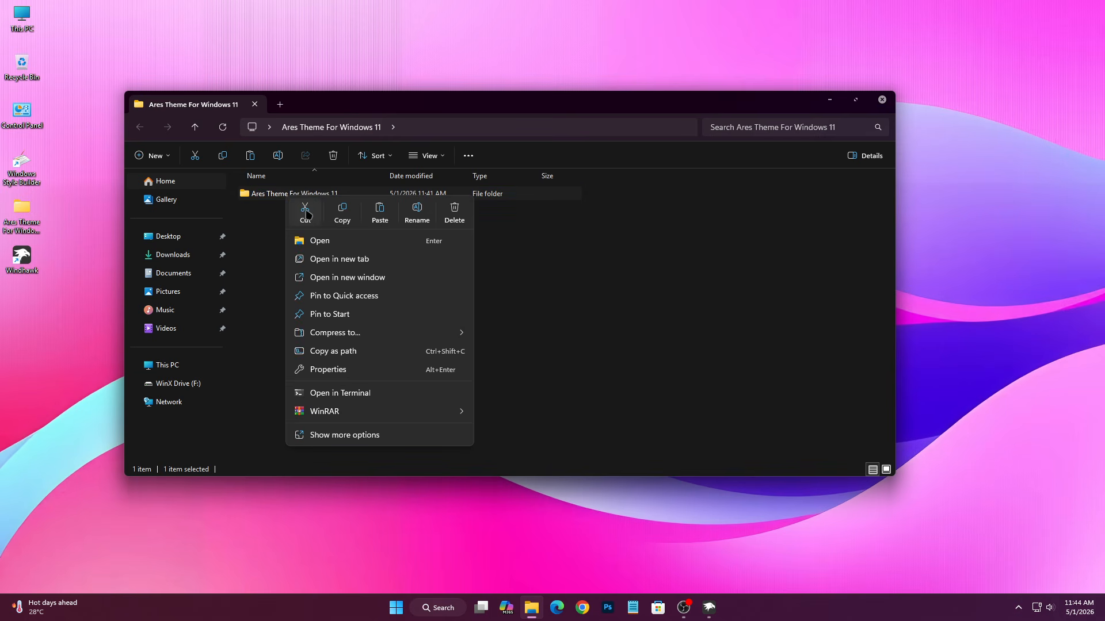
pyautogui.click(320, 242)
pyautogui.rightClick(271, 195)
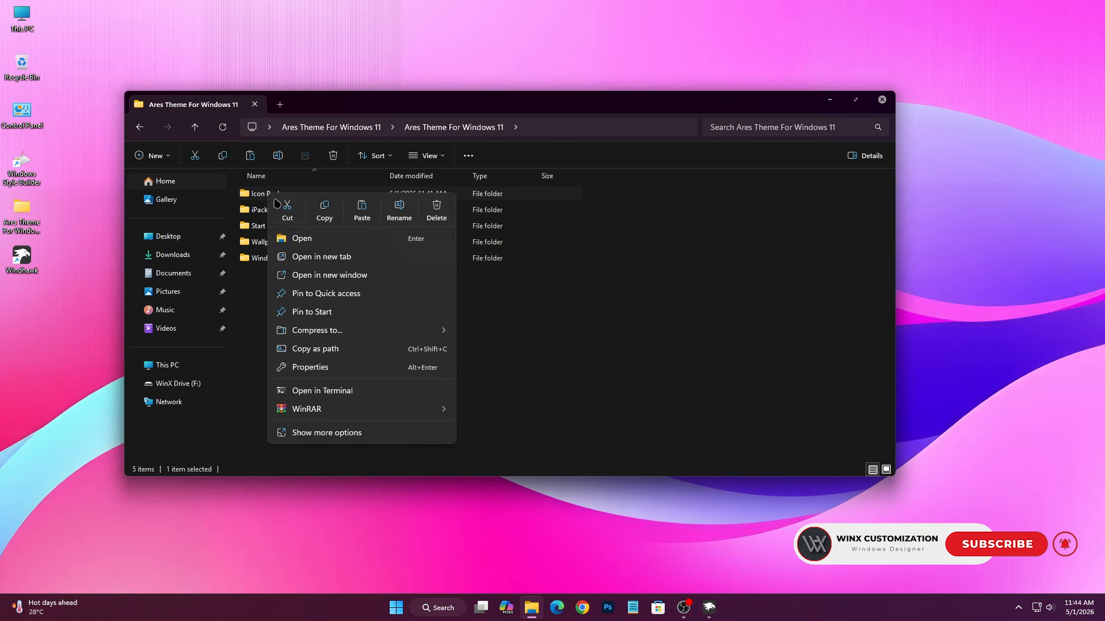
pyautogui.click(297, 237)
pyautogui.rightClick(285, 195)
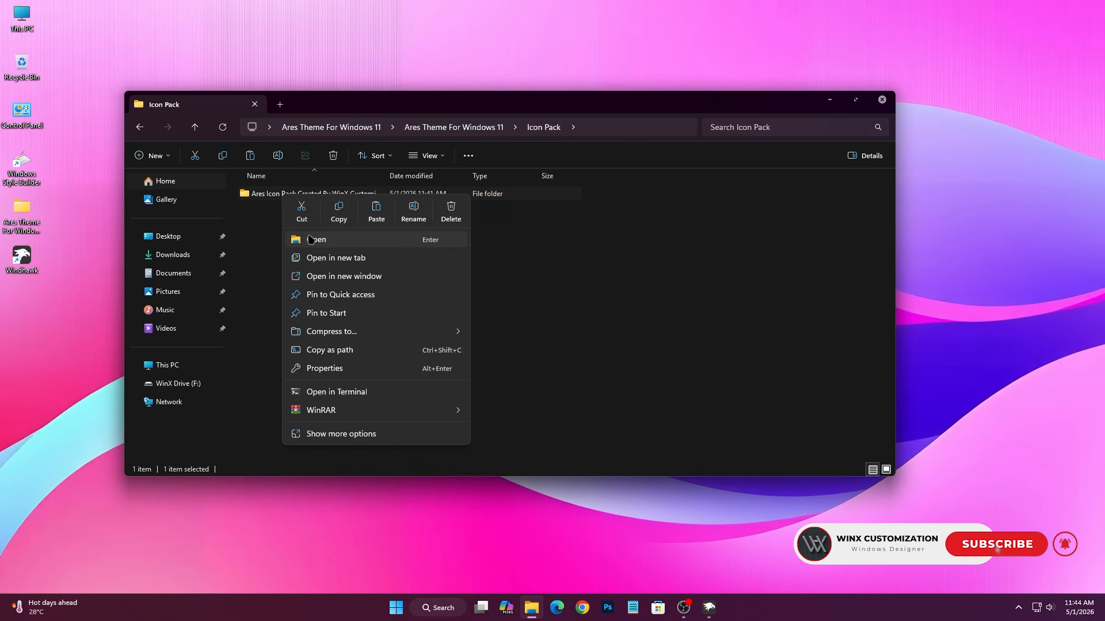
pyautogui.click(308, 233)
pyautogui.click(141, 128)
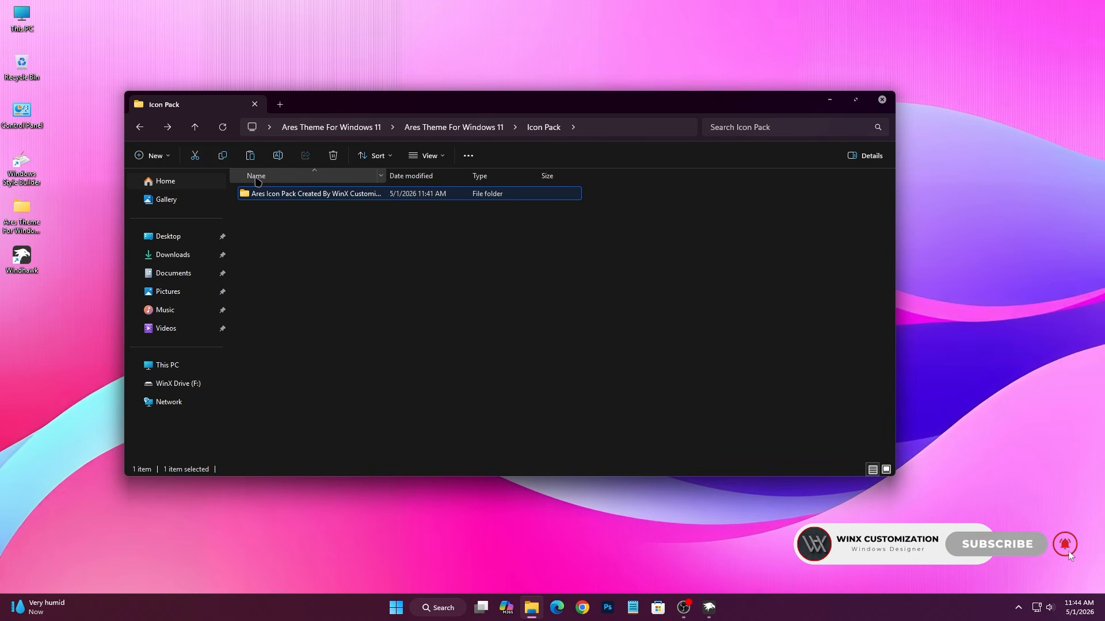
# Switch to Windhawk, search its mods for "Res", and install the Resource Redirect mod.
pyautogui.click(708, 608)
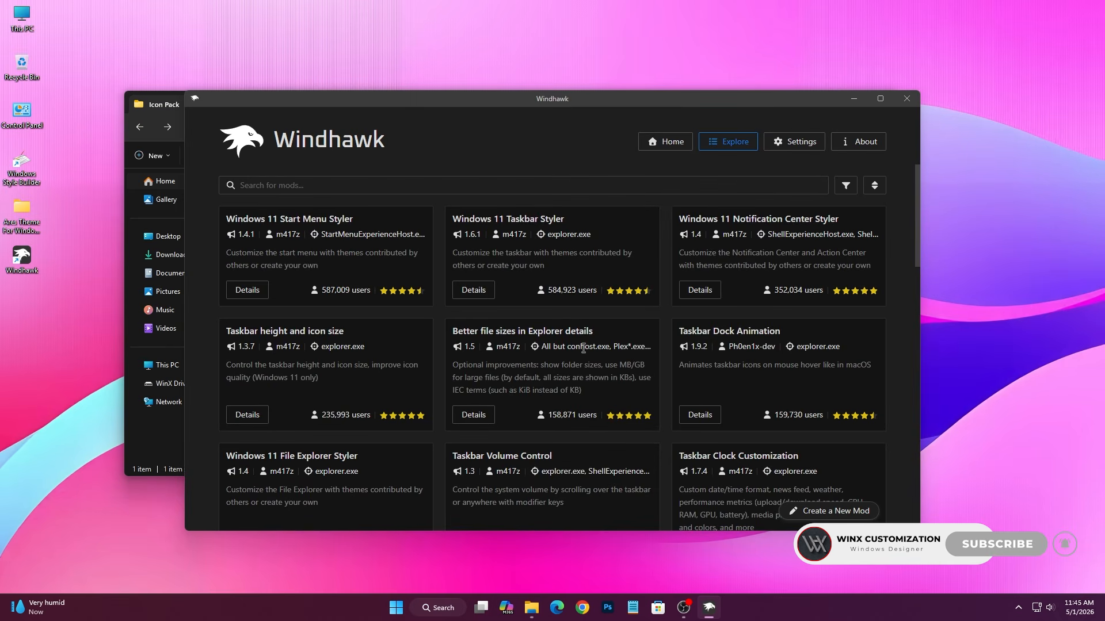
pyautogui.click(482, 179)
pyautogui.write('Res')
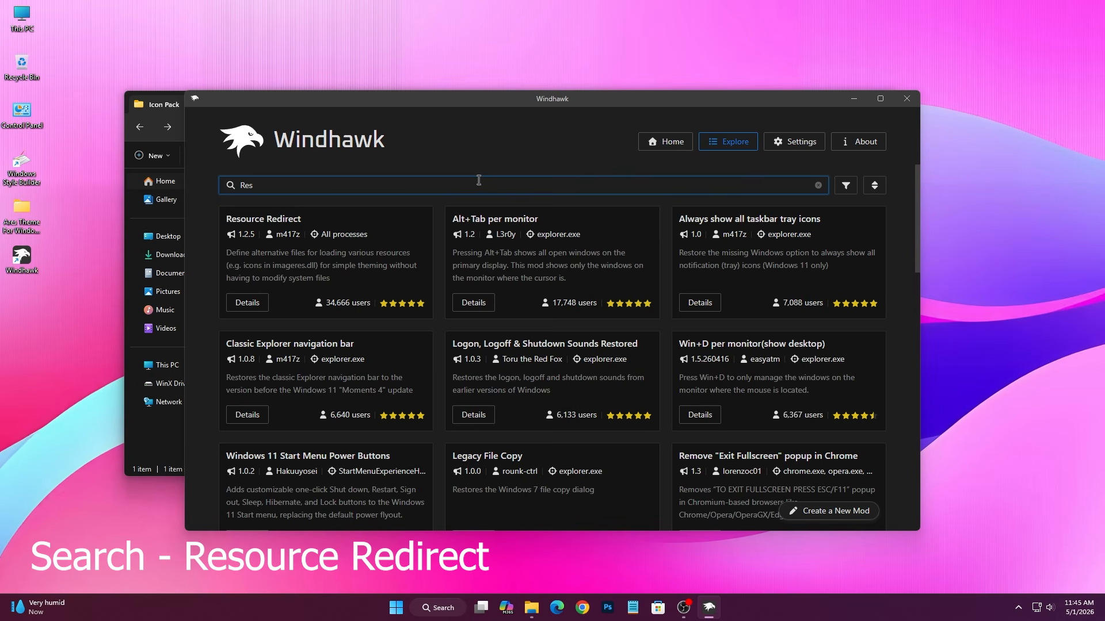
pyautogui.moveTo(300, 220); pyautogui.dragTo(210, 222)
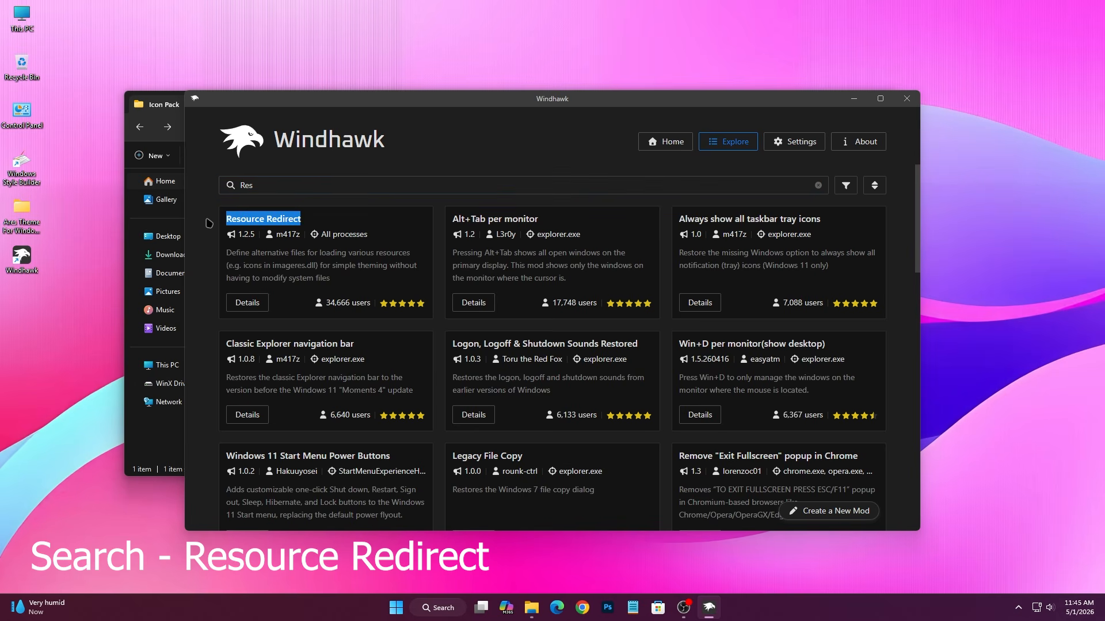
pyautogui.click(248, 303)
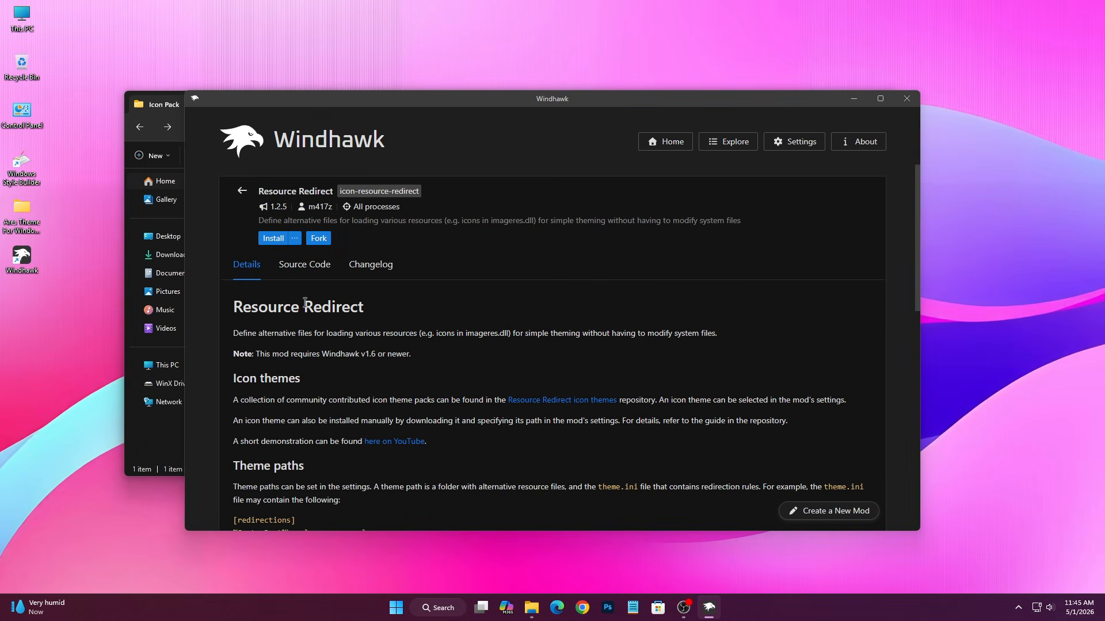
pyautogui.click(273, 237)
pyautogui.click(635, 413)
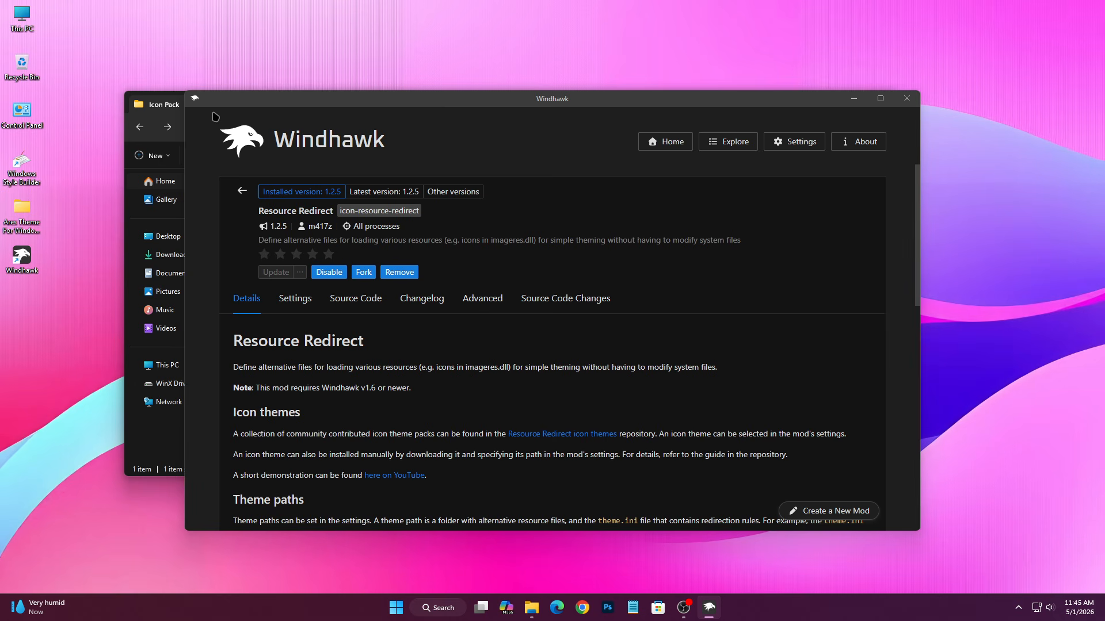
# Switch to File Explorer and copy the path of the Ares Icon Pack Created By WinX Customization folder.
pyautogui.click(171, 107)
pyautogui.click(262, 196)
pyautogui.rightClick(261, 199)
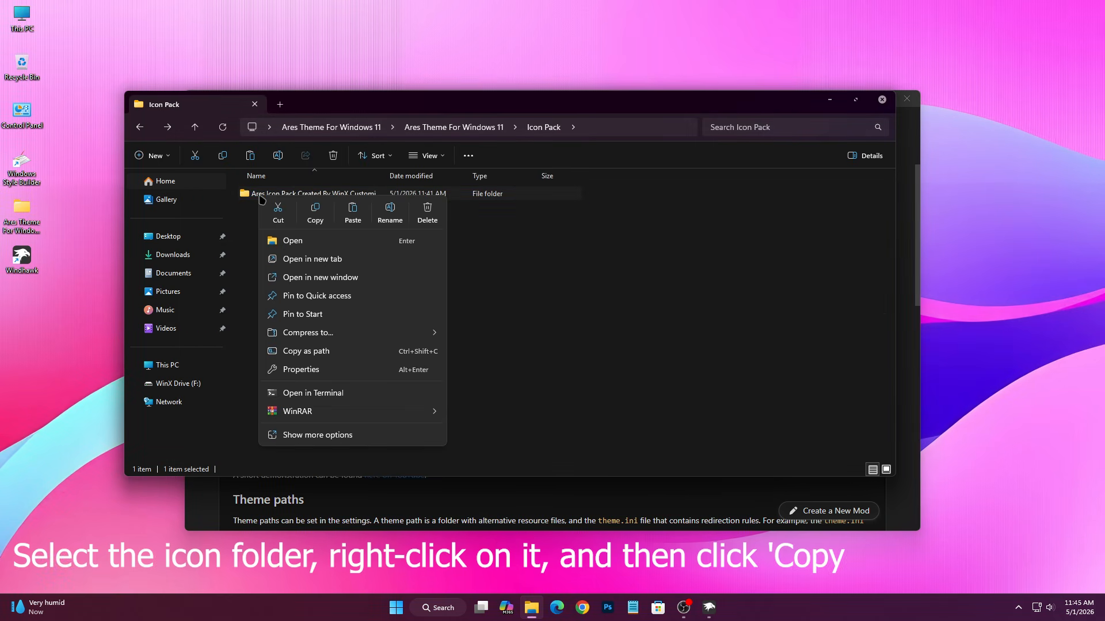
pyautogui.click(335, 361)
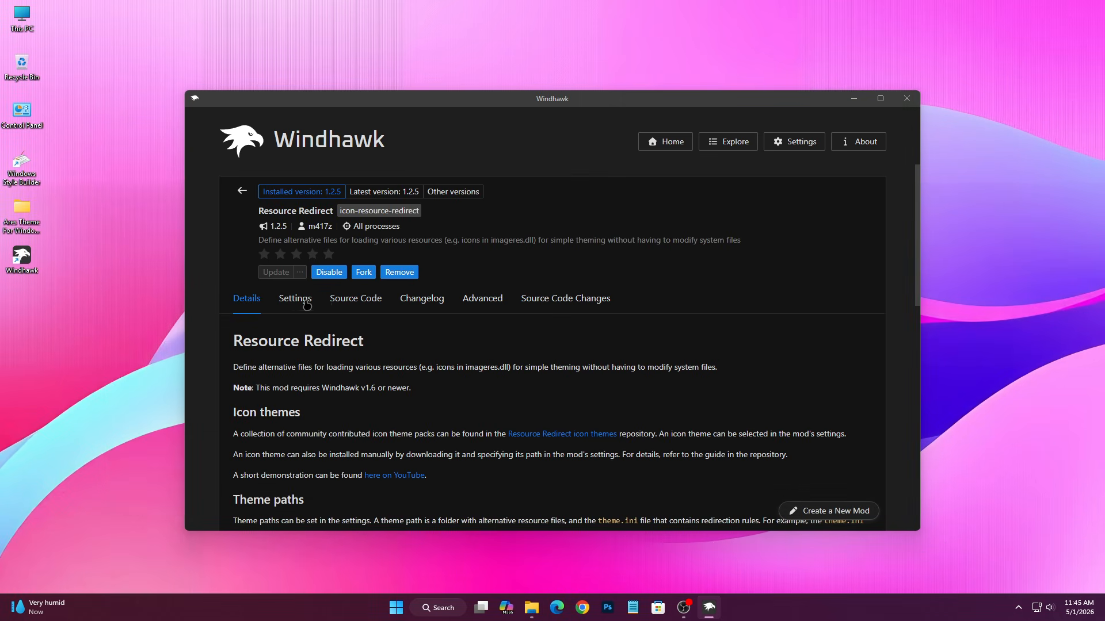
# Paste the copied icon pack folder path as the first theme path in the Resource Redirect settings.
pyautogui.click(294, 298)
pyautogui.scroll(-1, 452, 403)
pyautogui.click(435, 416)
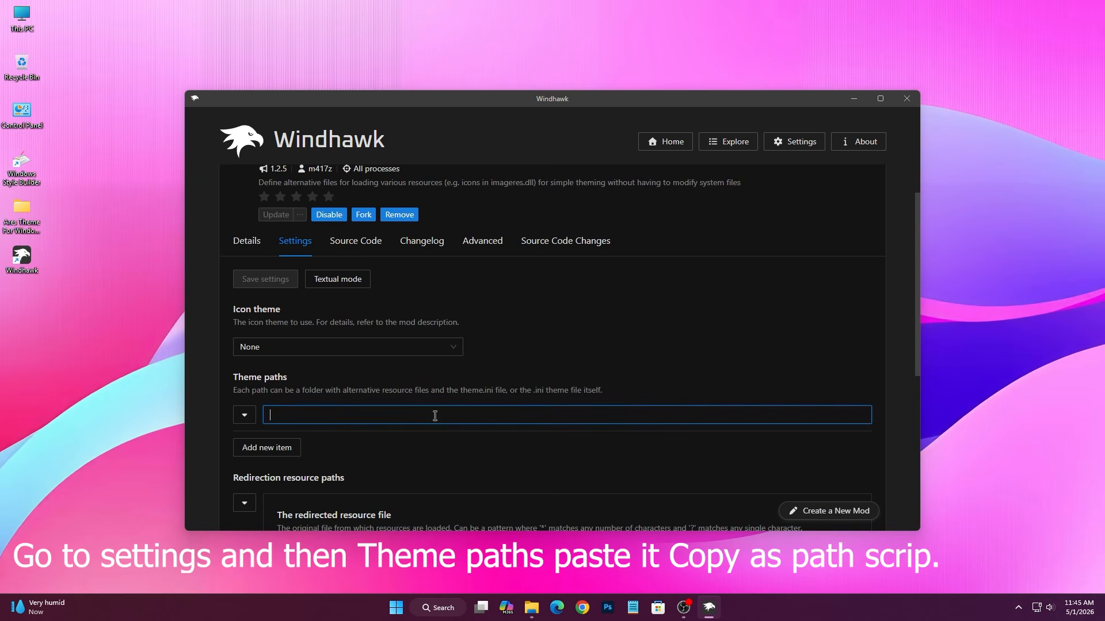
pyautogui.rightClick(435, 416)
pyautogui.click(451, 466)
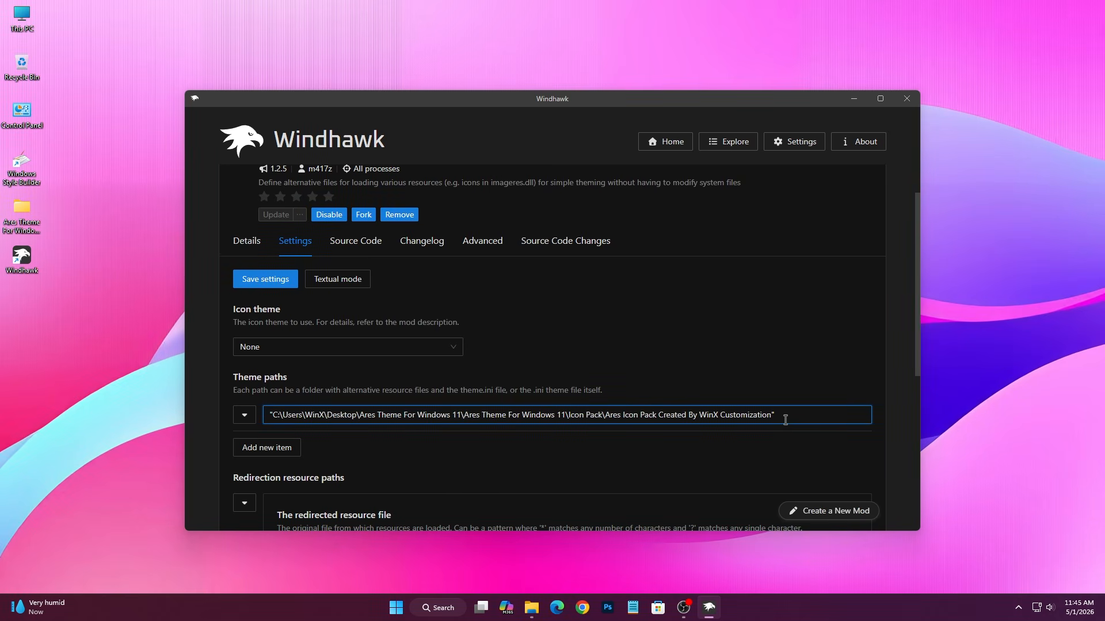
# Remove the quotation marks around the pasted theme path, save the Resource Redirect settings and minimize Windhawk.
pyautogui.moveTo(775, 419); pyautogui.dragTo(773, 418)
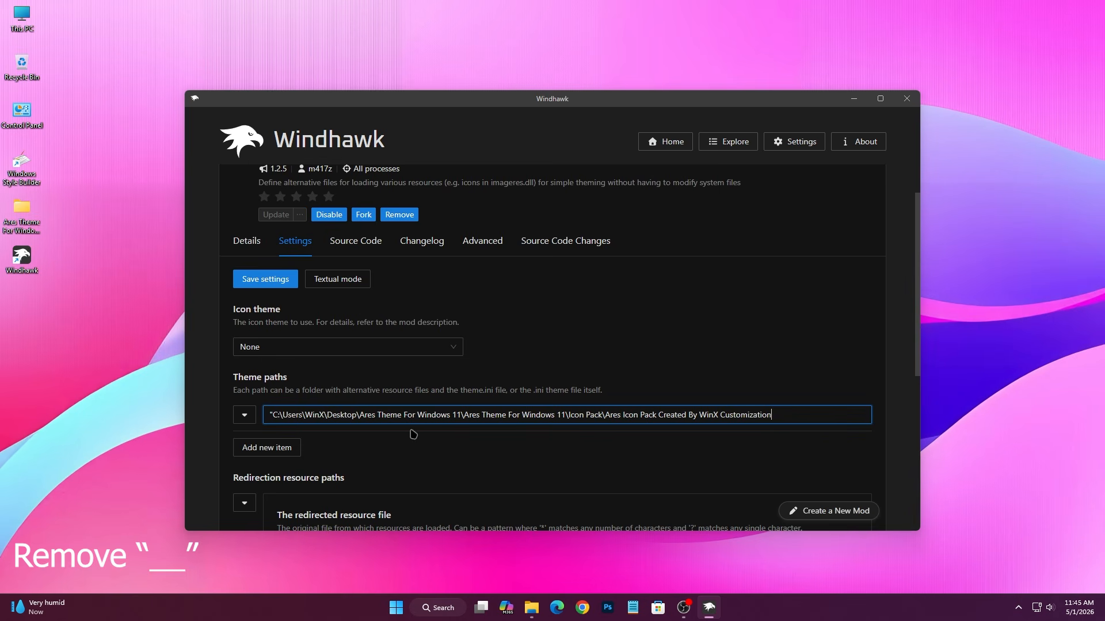
pyautogui.press('BackSpace')
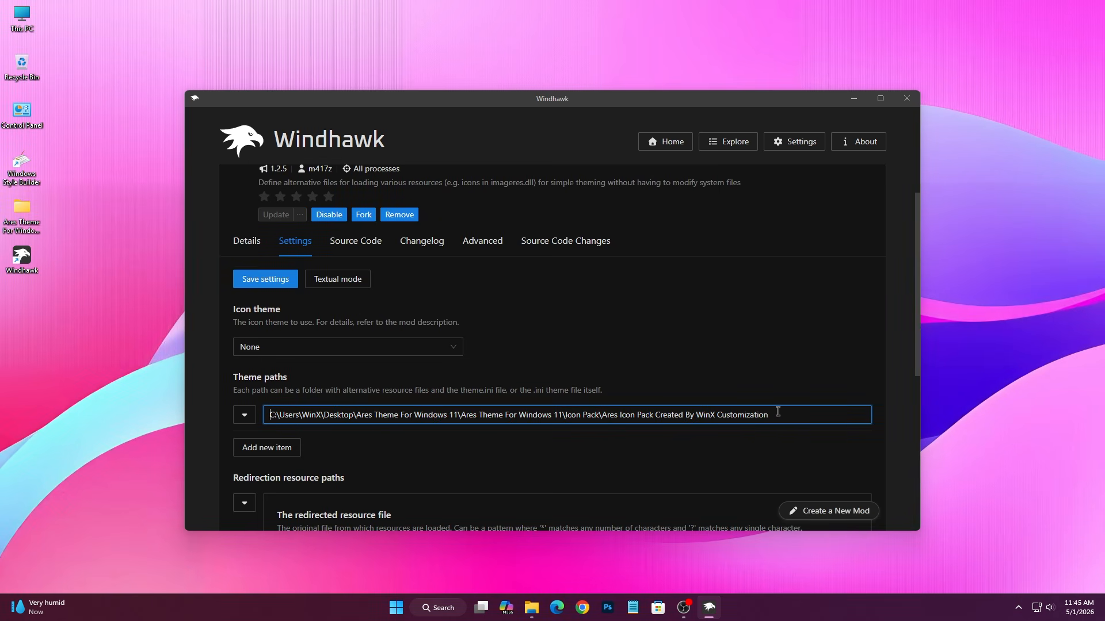
pyautogui.scroll(-2, 448, 335)
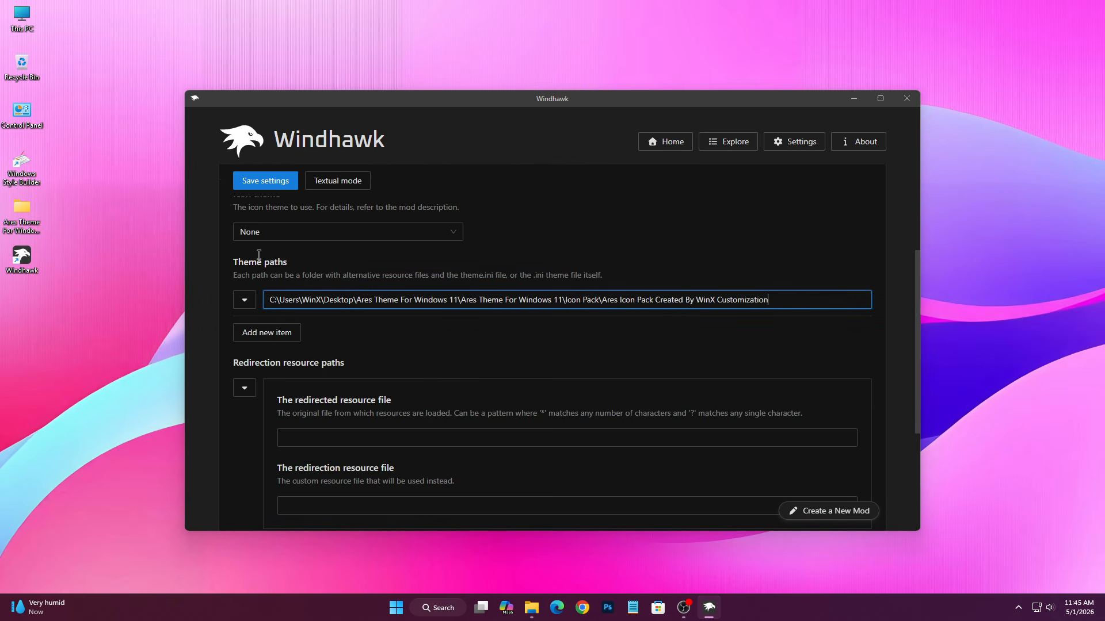
pyautogui.click(261, 182)
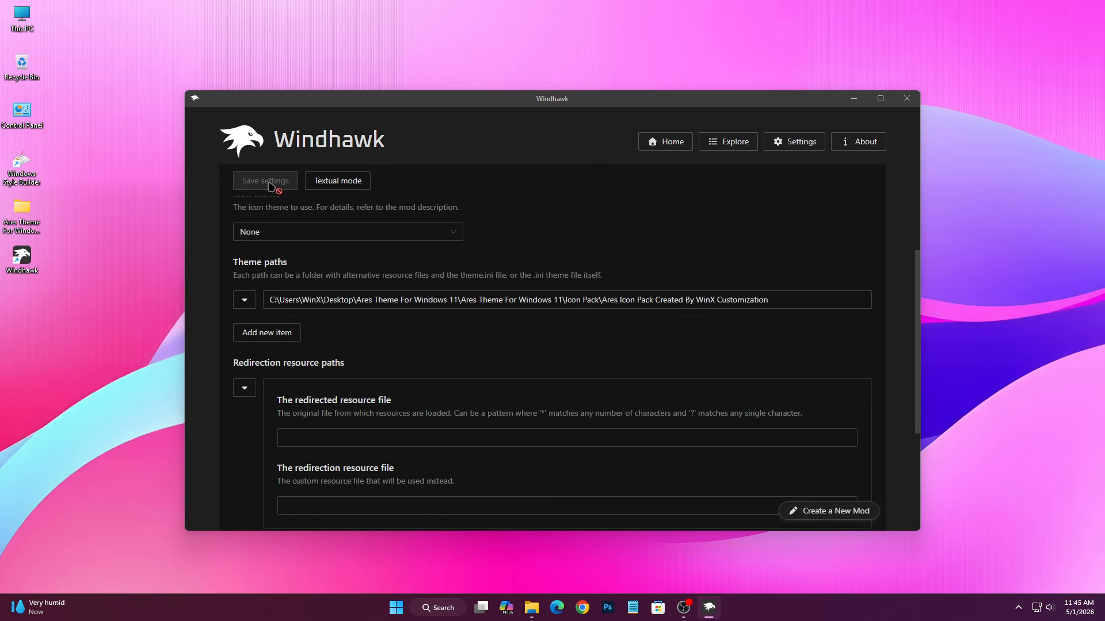
pyautogui.click(854, 99)
# Open This PC and Local Disk (C:) to check the drive and folder icons, and close the window.
pyautogui.rightClick(460, 117)
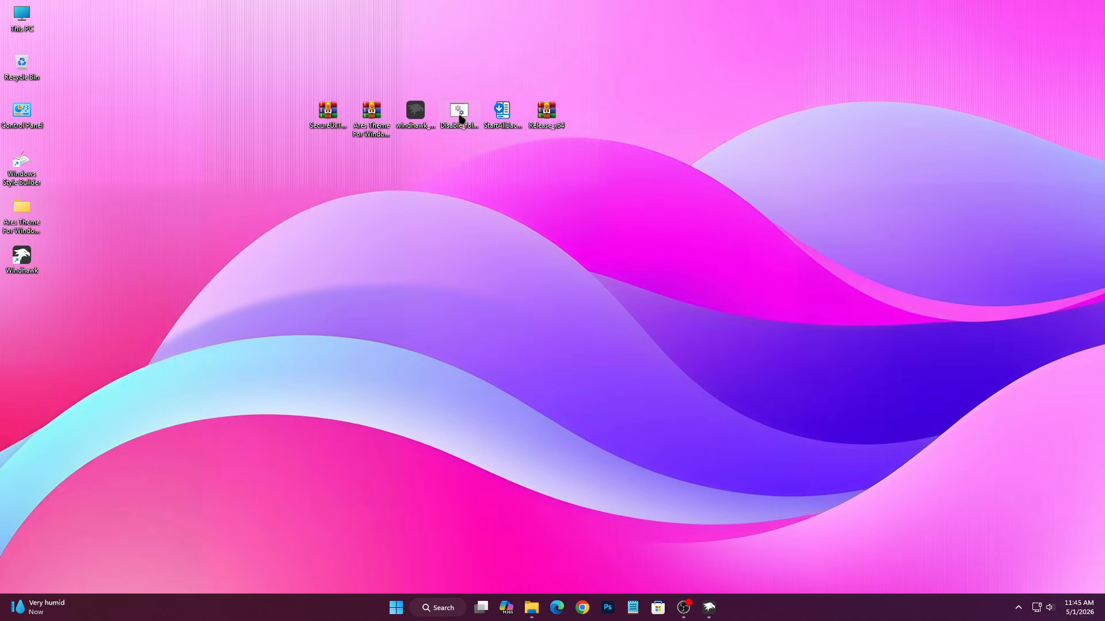
pyautogui.click(302, 243)
pyautogui.doubleClick(9, 14)
pyautogui.rightClick(9, 14)
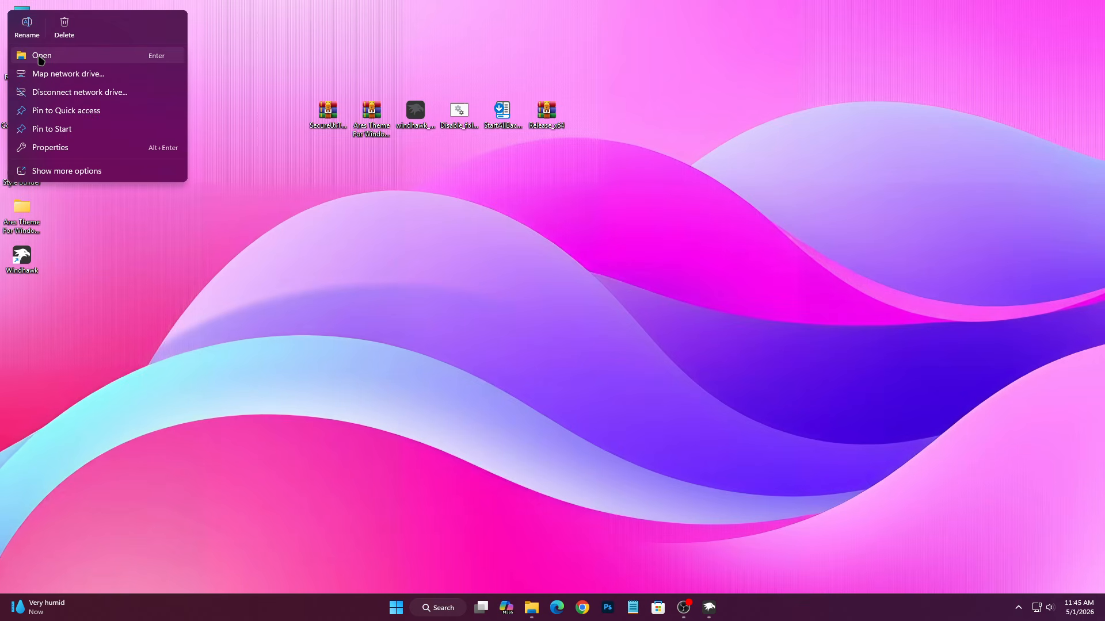
pyautogui.click(34, 52)
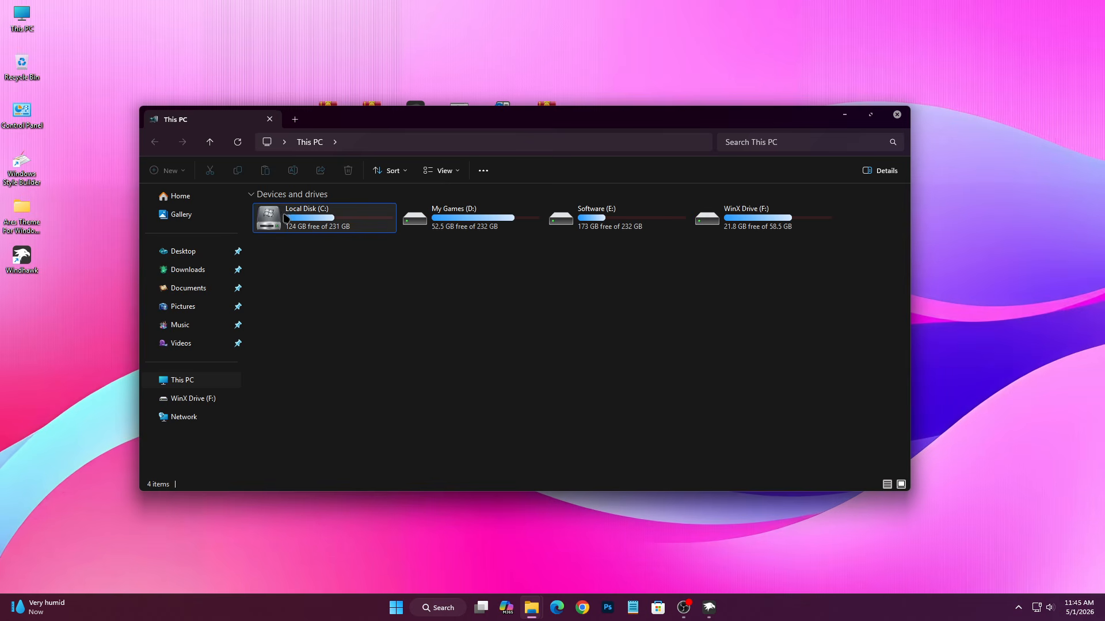
pyautogui.rightClick(325, 223)
pyautogui.click(343, 251)
pyautogui.hotkey('ctrl', 'a')
pyautogui.click(906, 115)
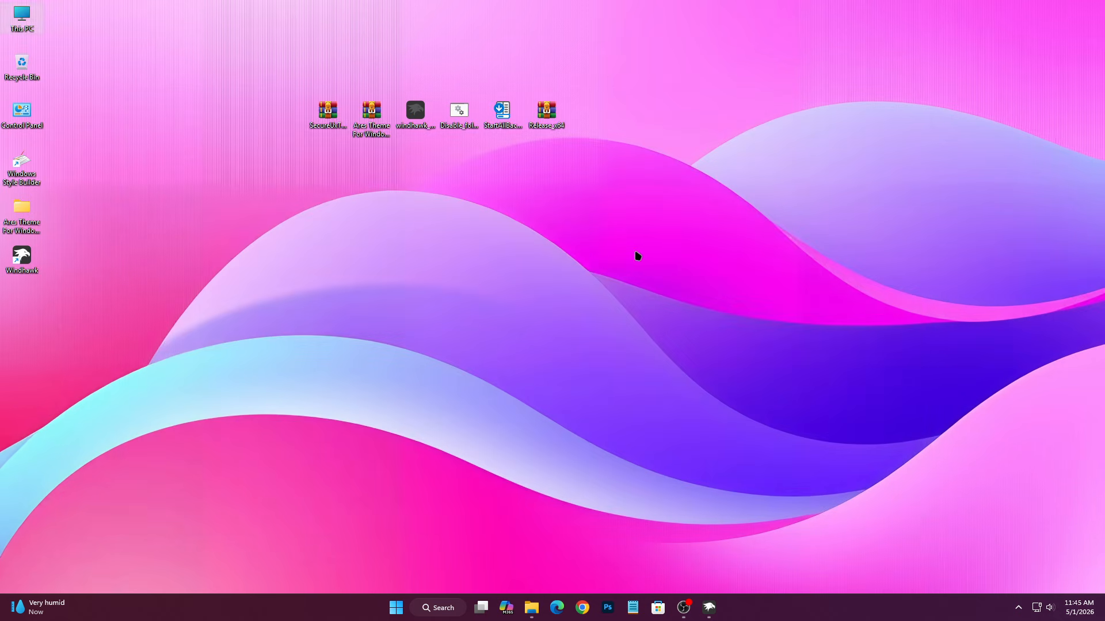
# Run the desktop script that disables folder thumbnail previews as administrator.
pyautogui.rightClick(469, 128)
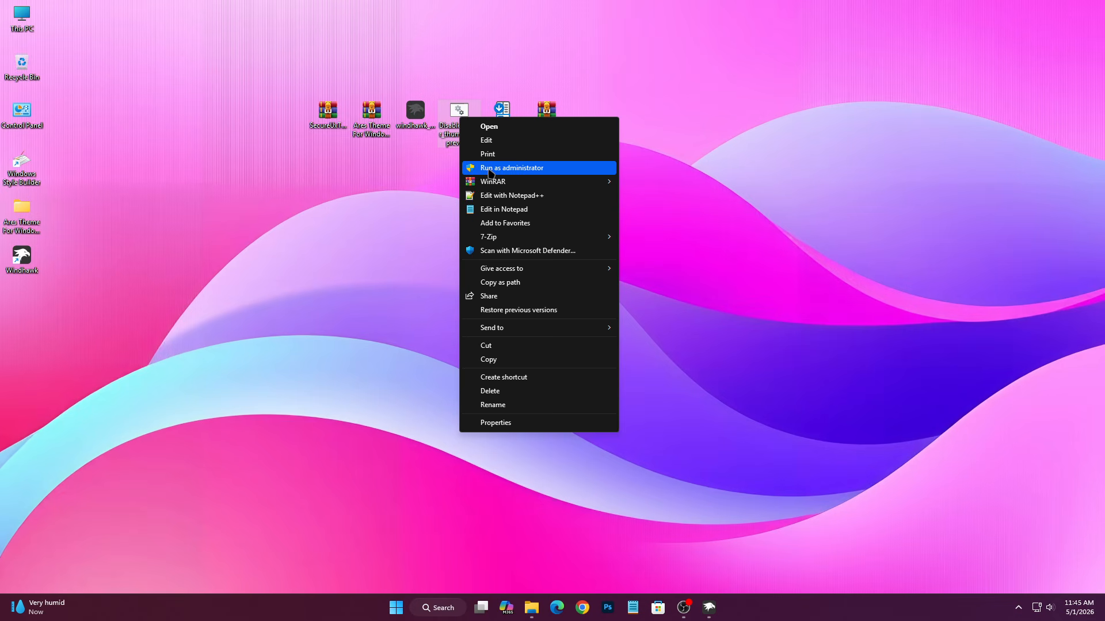
pyautogui.click(489, 171)
pyautogui.click(570, 314)
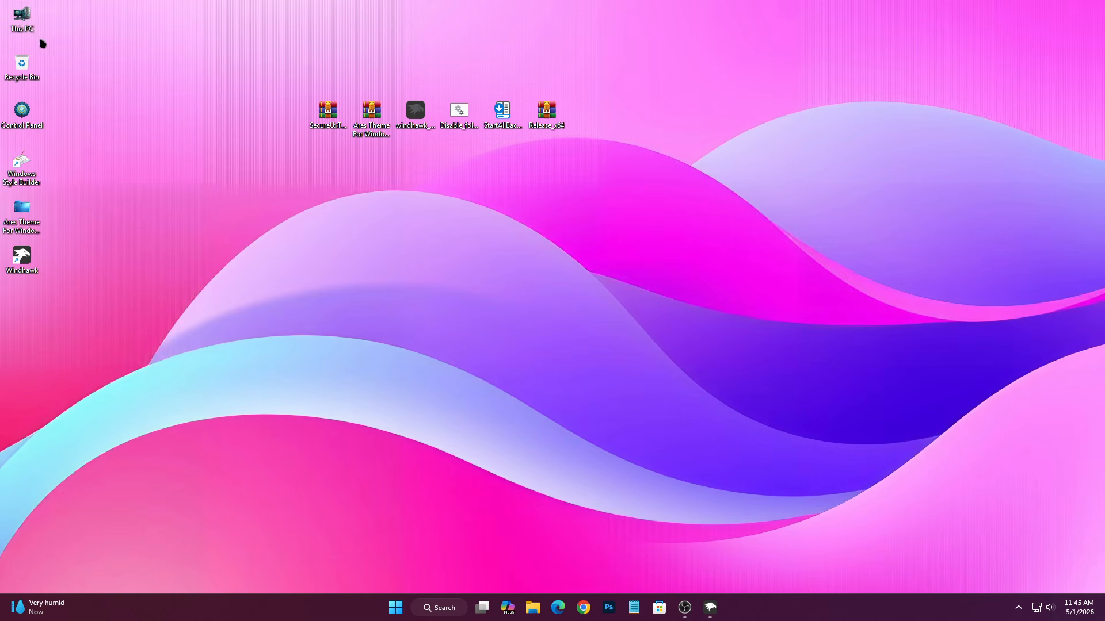
# Reopen This PC and Local Disk (C:) to examine the Ares drive and folder icons, and close the window.
pyautogui.rightClick(24, 19)
pyautogui.click(64, 63)
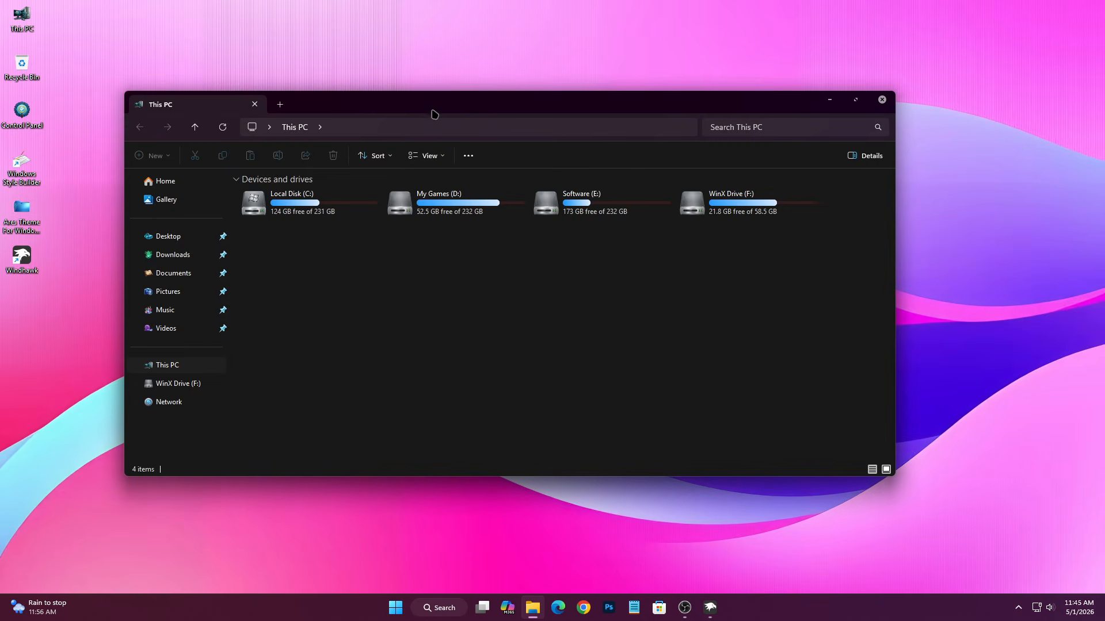
pyautogui.moveTo(434, 114); pyautogui.dragTo(451, 125)
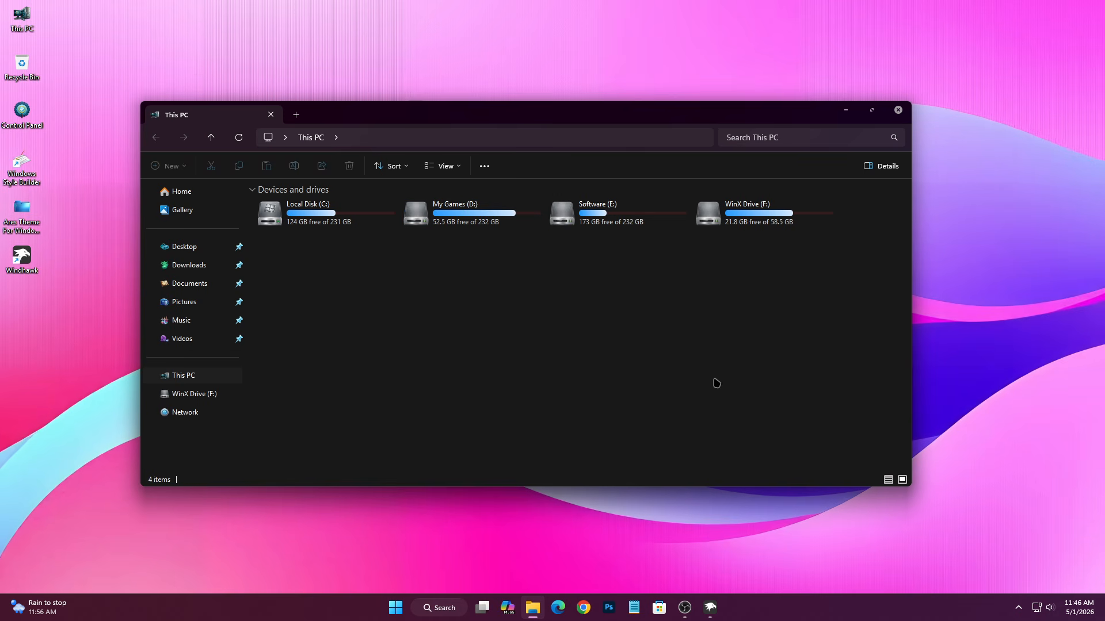
pyautogui.rightClick(286, 213)
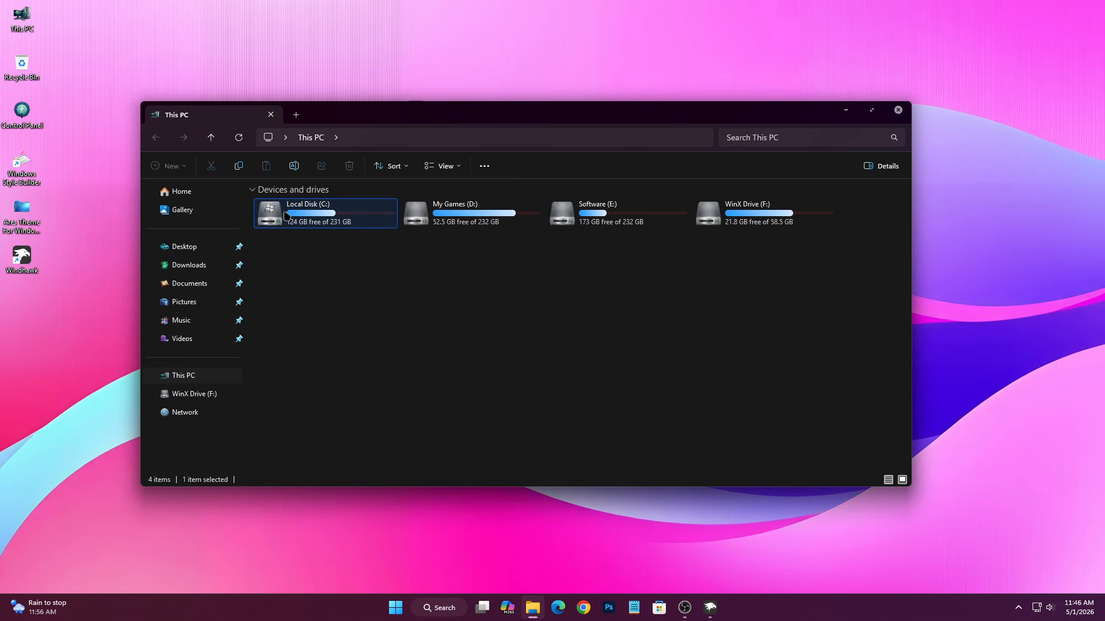
pyautogui.click(314, 256)
pyautogui.moveTo(303, 264); pyautogui.dragTo(829, 216)
pyautogui.moveTo(691, 116); pyautogui.dragTo(771, 115)
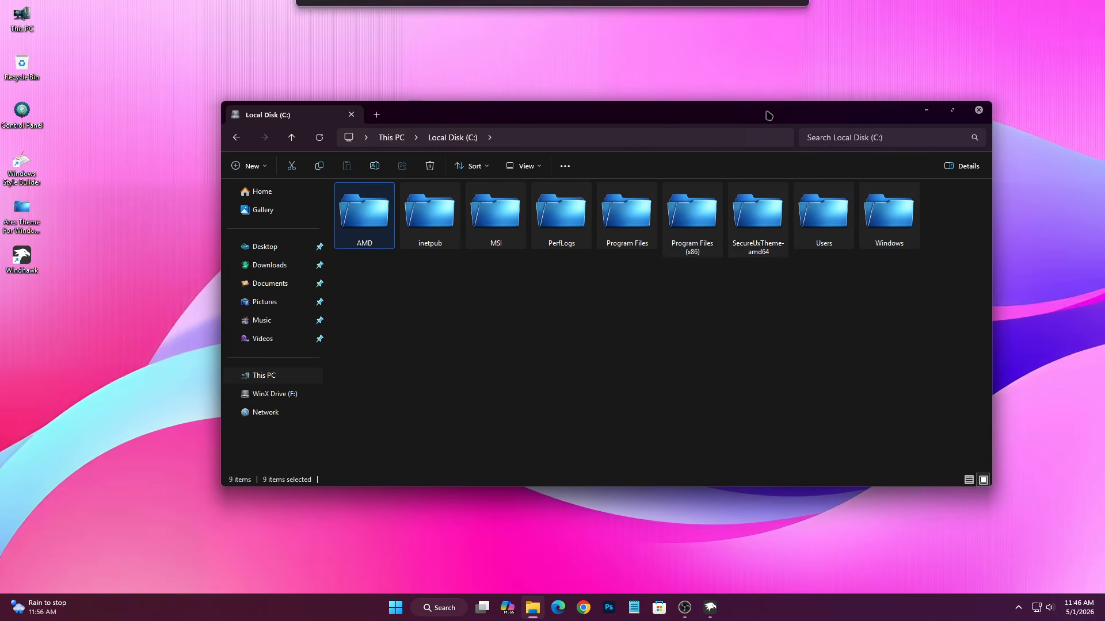
pyautogui.click(978, 110)
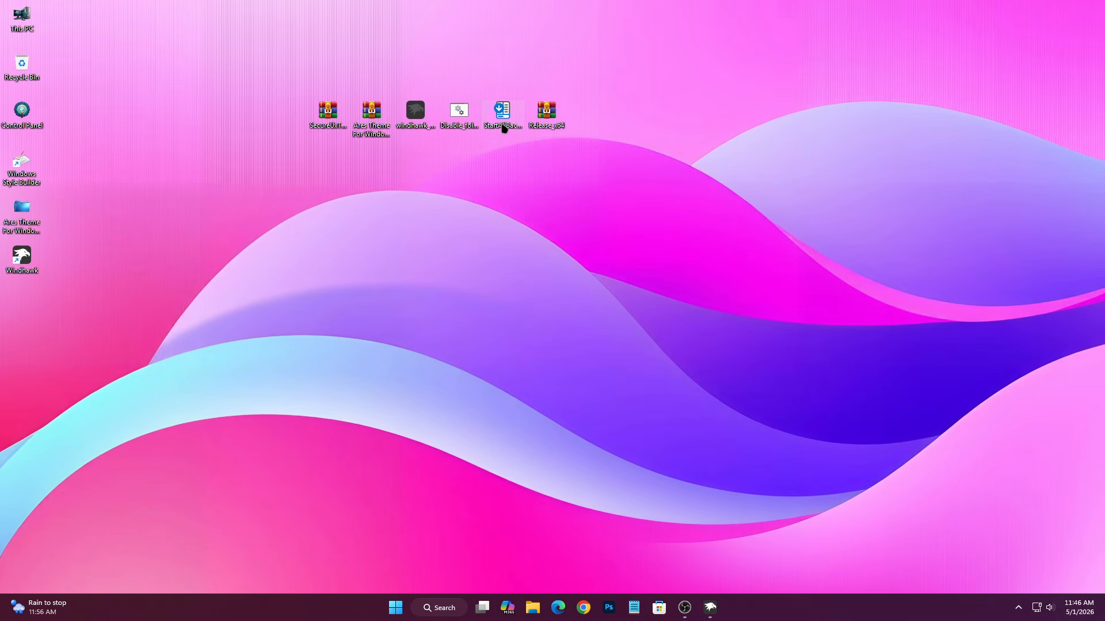
# Run the desktop StartAllBack installer as administrator and install the program for everyone.
pyautogui.rightClick(498, 119)
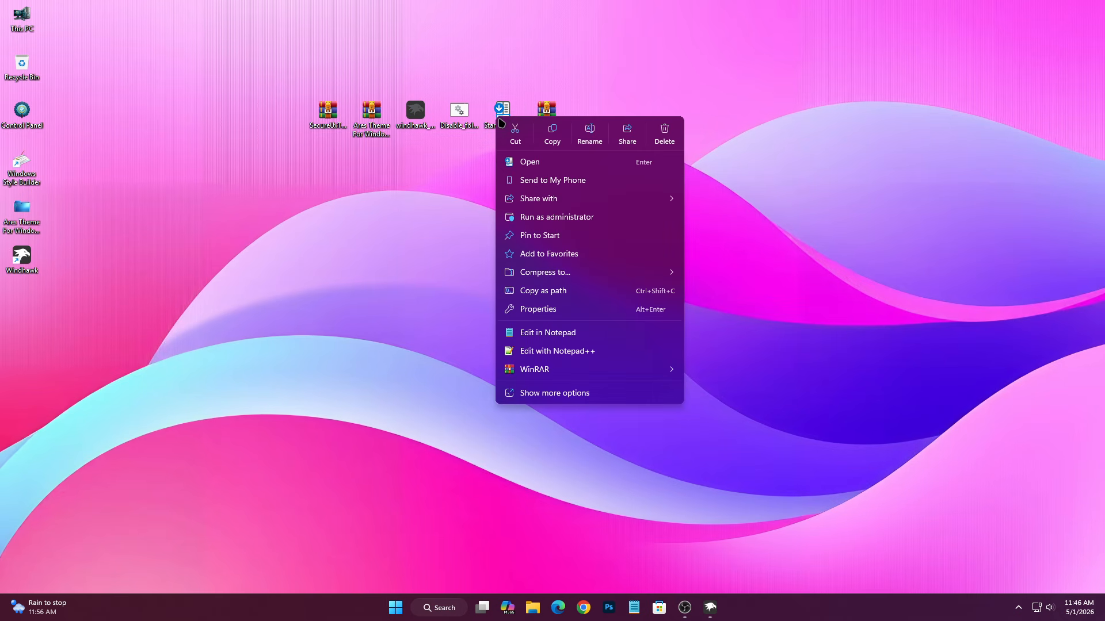
pyautogui.click(544, 219)
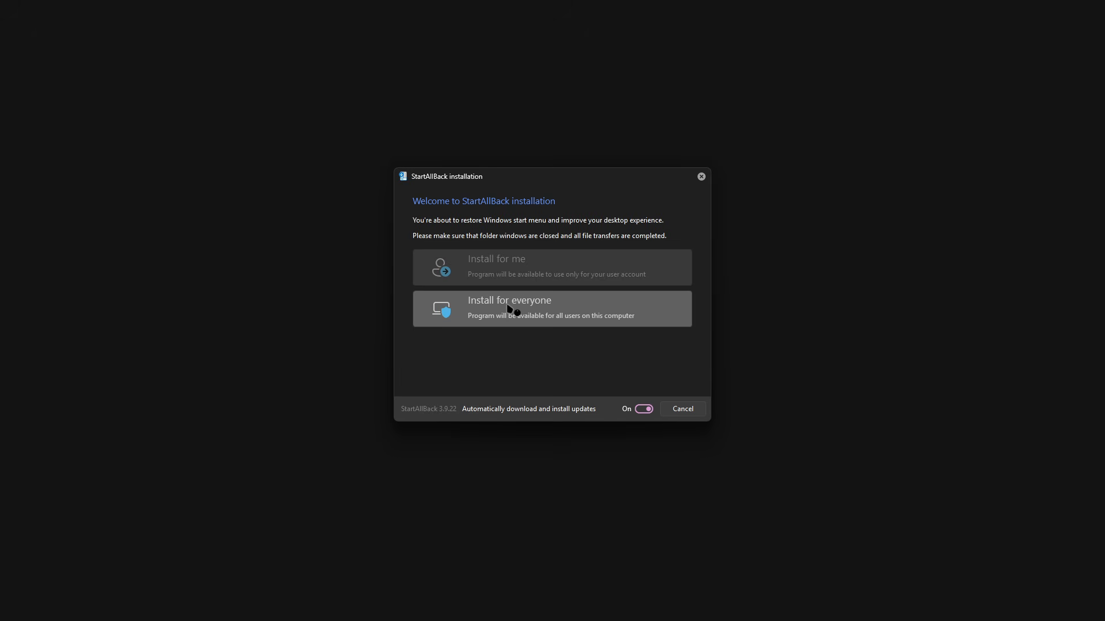
pyautogui.click(510, 311)
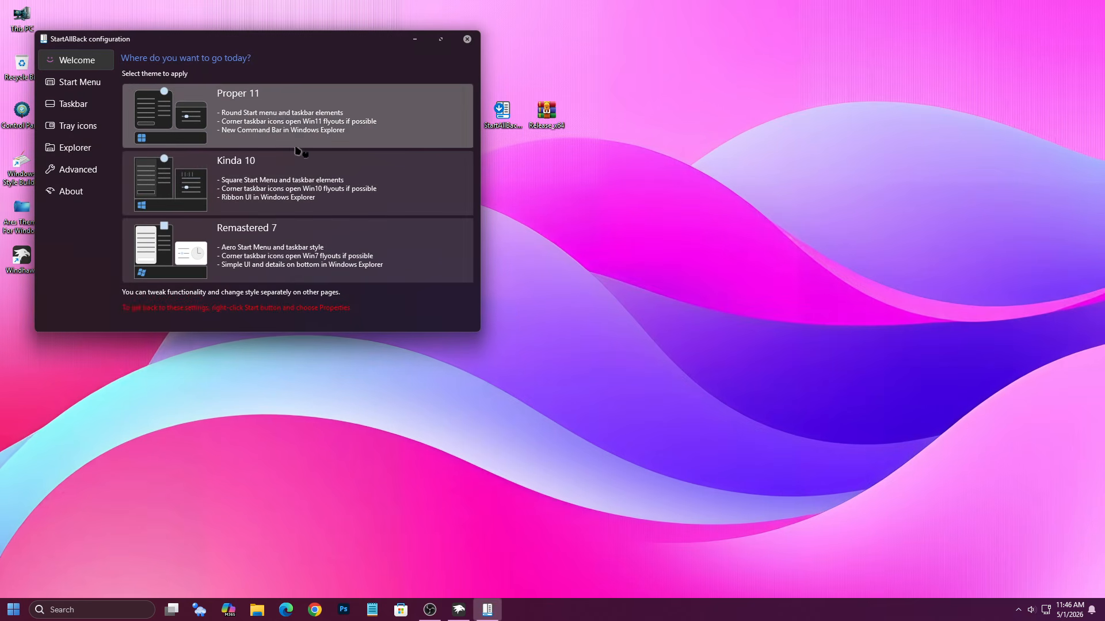
# Turn off the enhanced classic start menu and the enhanced classic taskbar in the StartAllBack configuration.
pyautogui.click(75, 85)
pyautogui.click(463, 82)
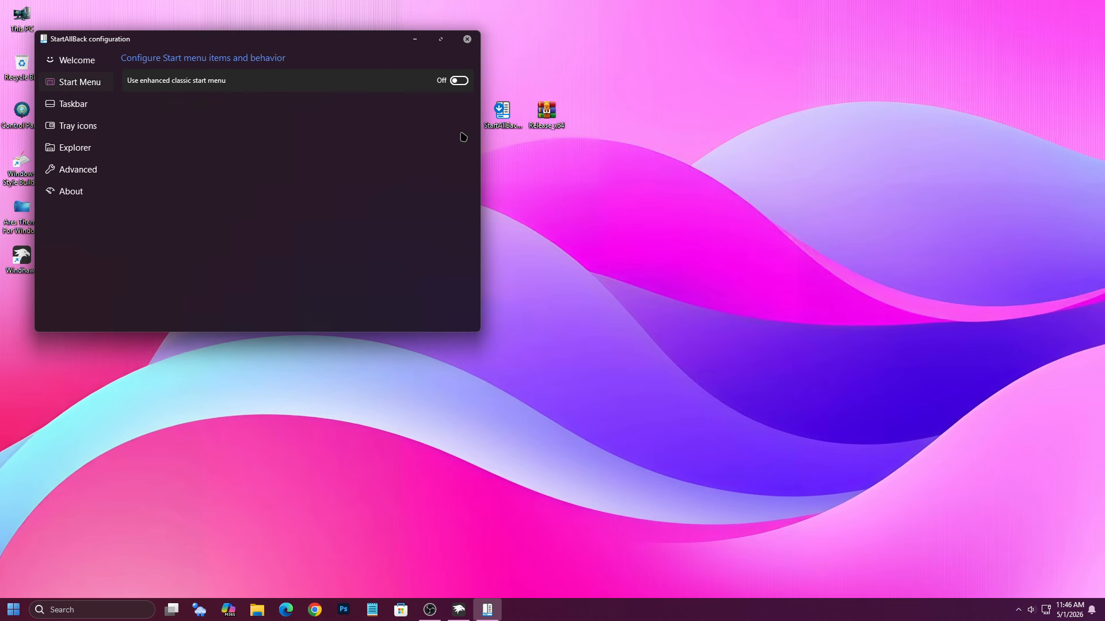
pyautogui.click(98, 102)
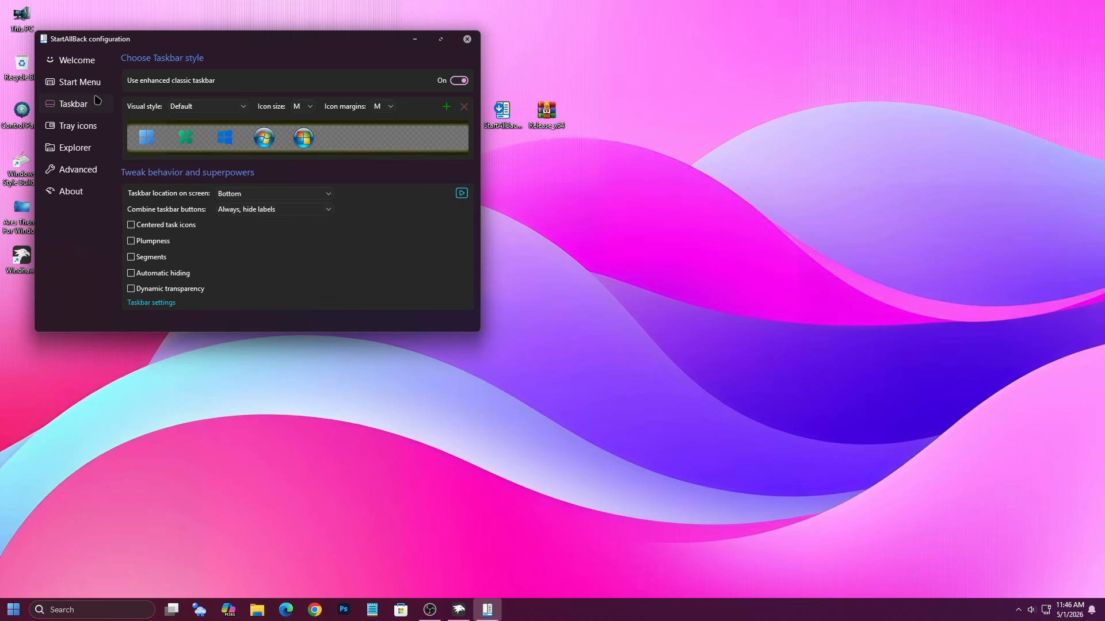
pyautogui.click(464, 80)
pyautogui.click(441, 113)
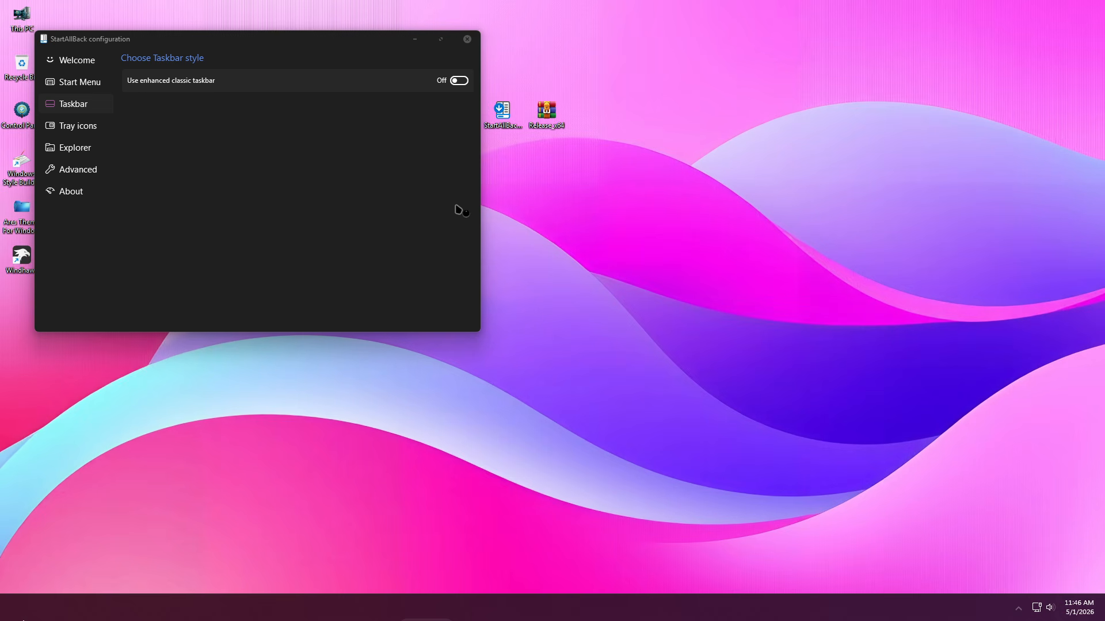
pyautogui.moveTo(246, 39); pyautogui.dragTo(593, 115)
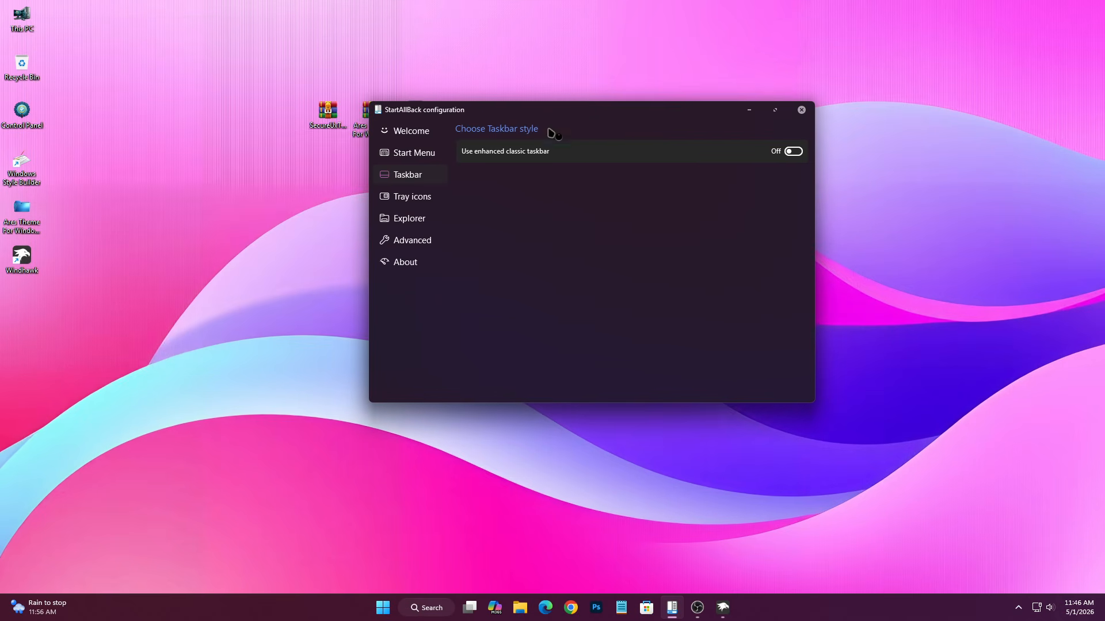
# Display StartAllBack's Explorer settings, open This PC to examine its window layout, and close it.
pyautogui.click(406, 219)
pyautogui.rightClick(20, 24)
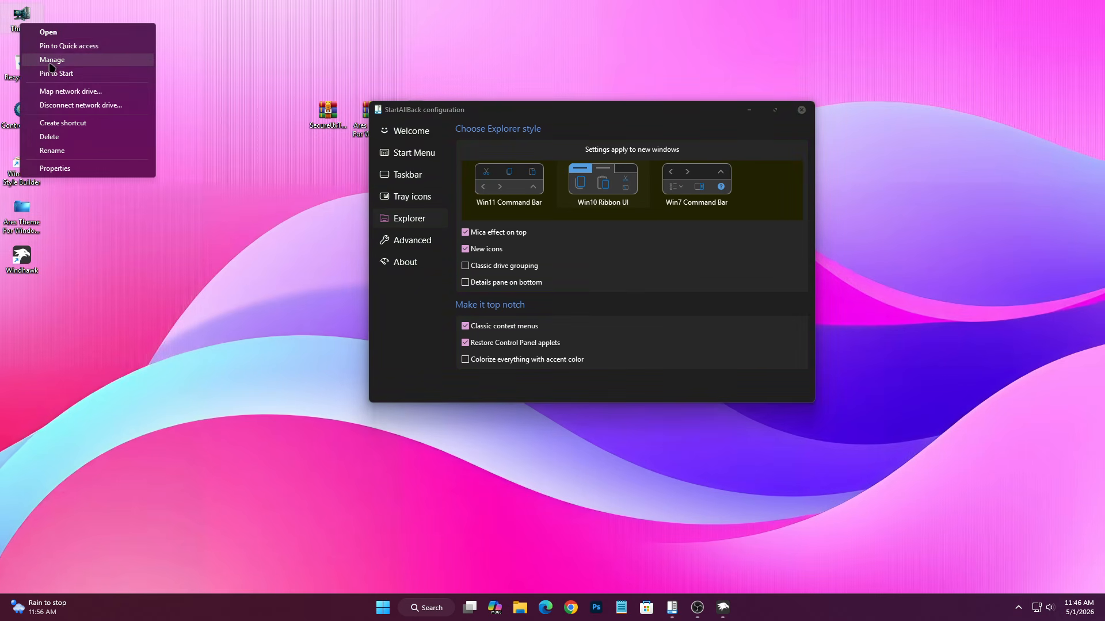
pyautogui.click(51, 35)
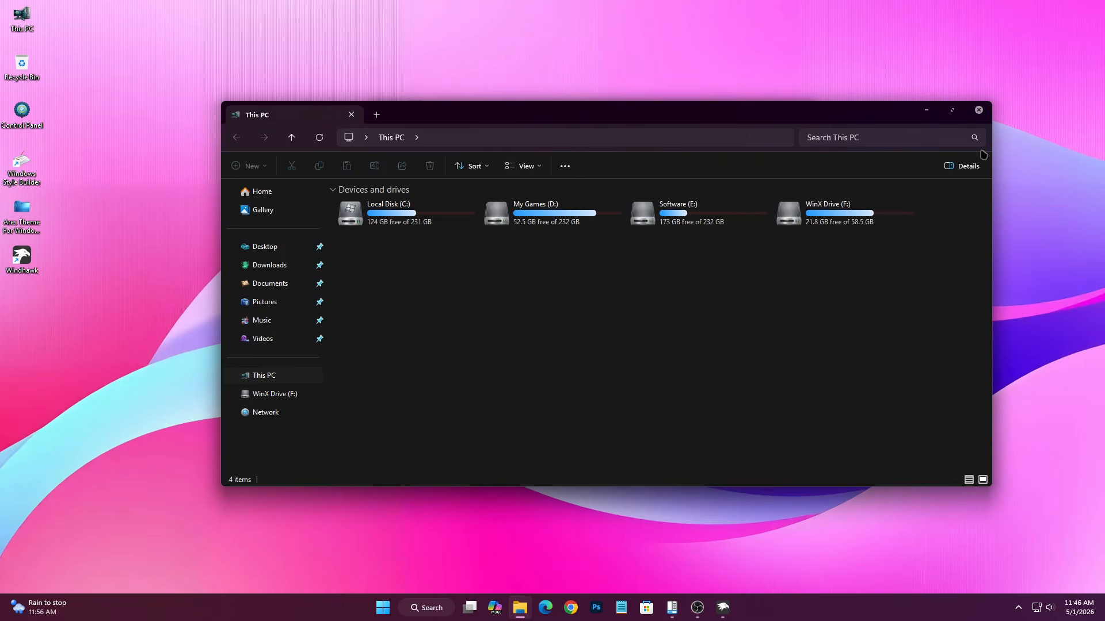
pyautogui.click(978, 109)
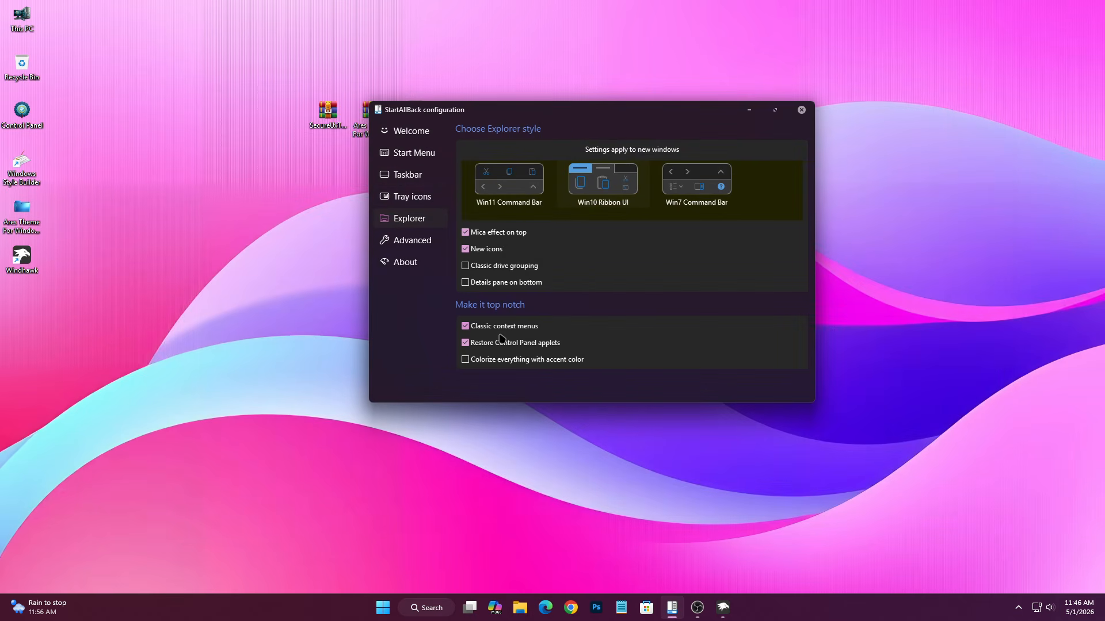
# Disable Classic context menus and Restore Control Panel applets, choose the Win7 Command Bar style, close the configuration and check This PC.
pyautogui.click(494, 329)
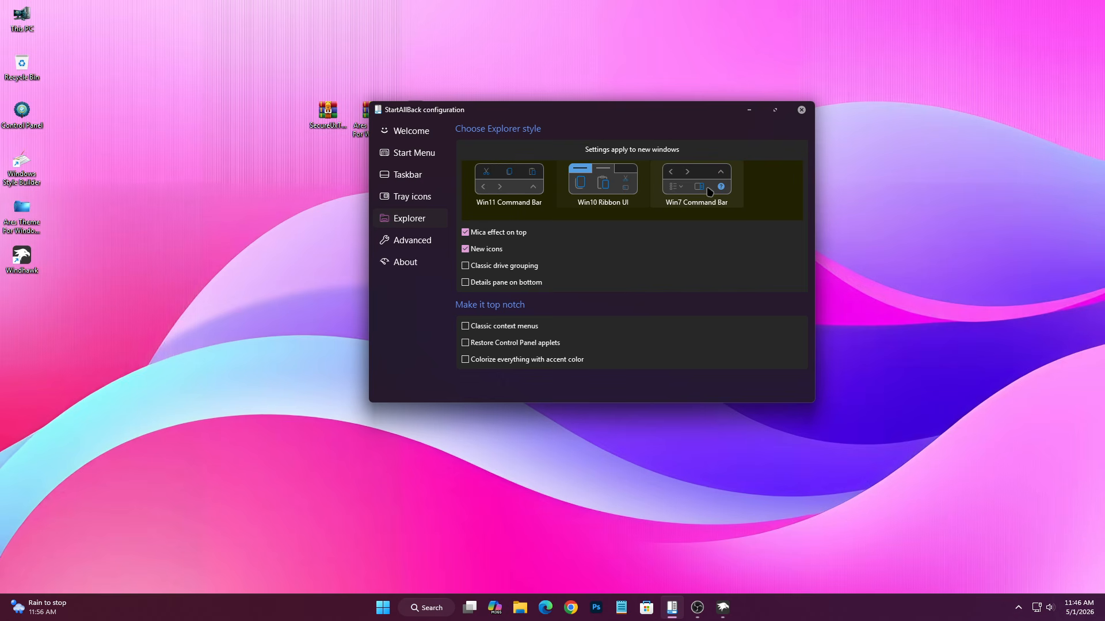
pyautogui.click(802, 109)
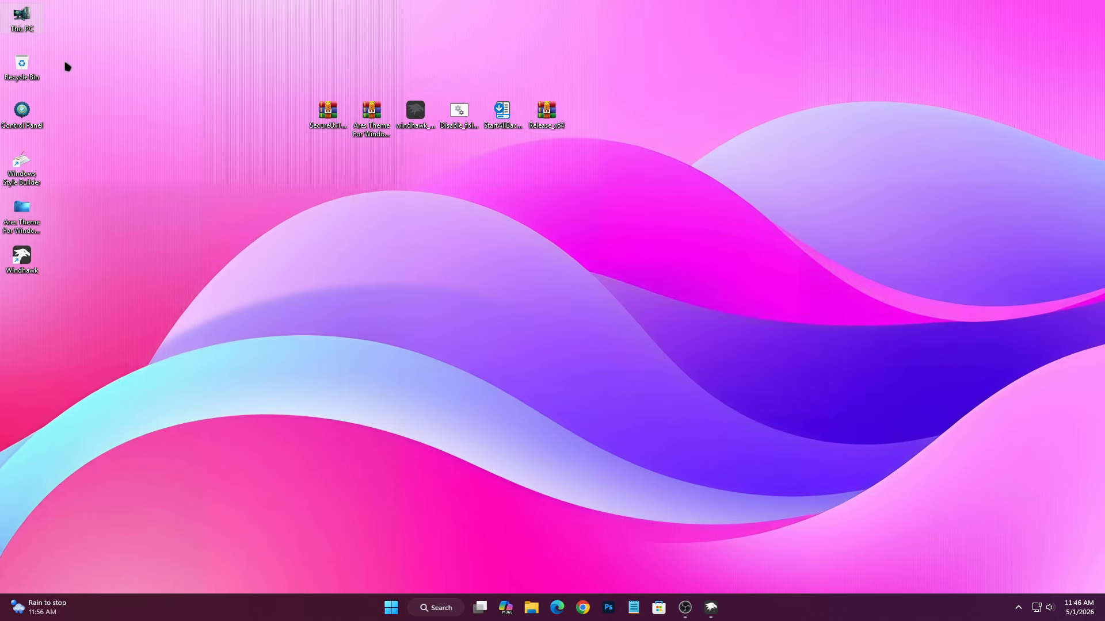
pyautogui.rightClick(26, 33)
pyautogui.click(52, 79)
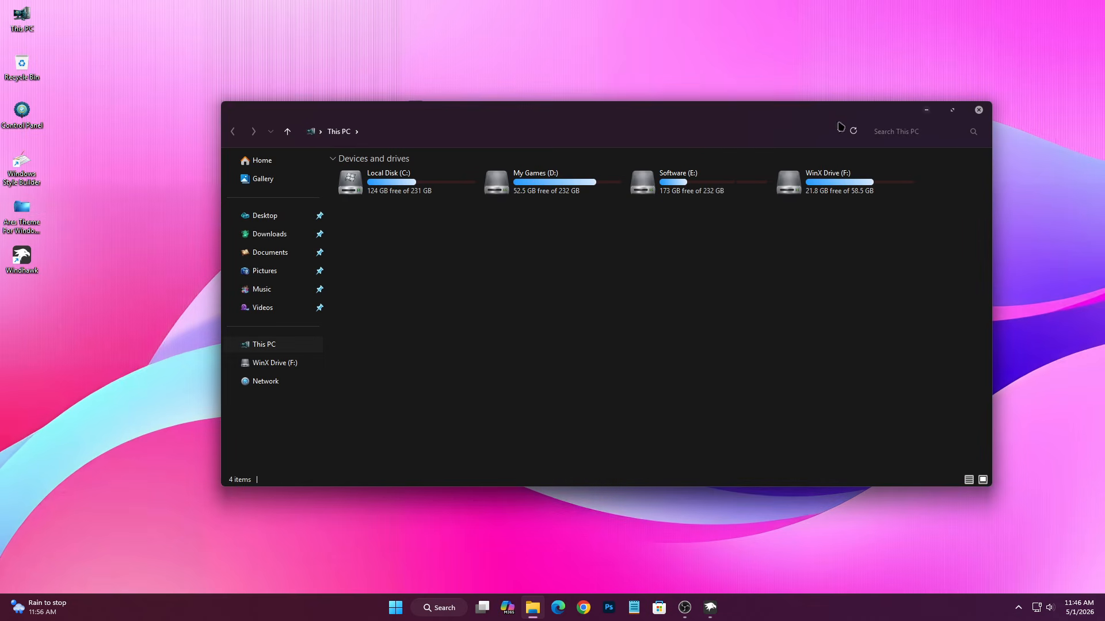
pyautogui.click(978, 110)
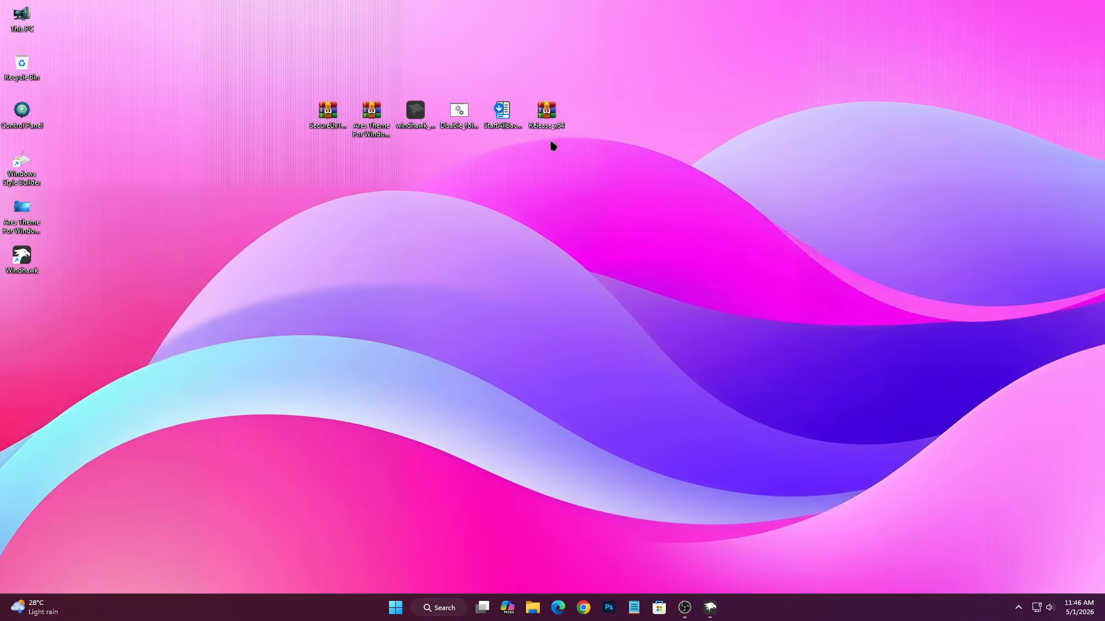
# Extract the Release_x64 archive to its own folder on the desktop and close the extracted files window.
pyautogui.rightClick(553, 121)
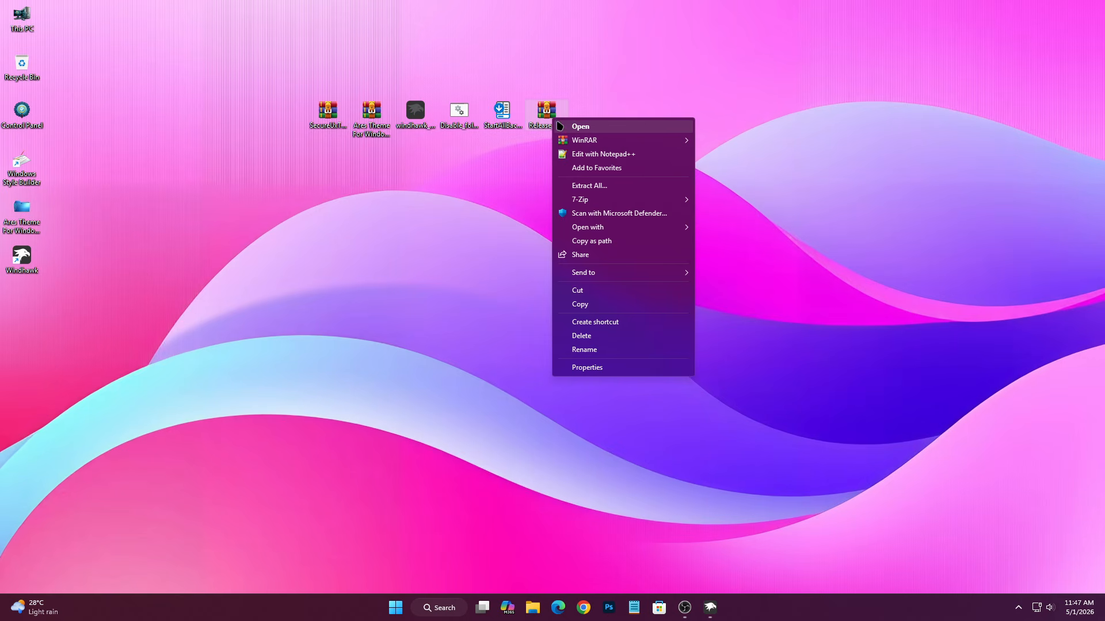
pyautogui.click(596, 182)
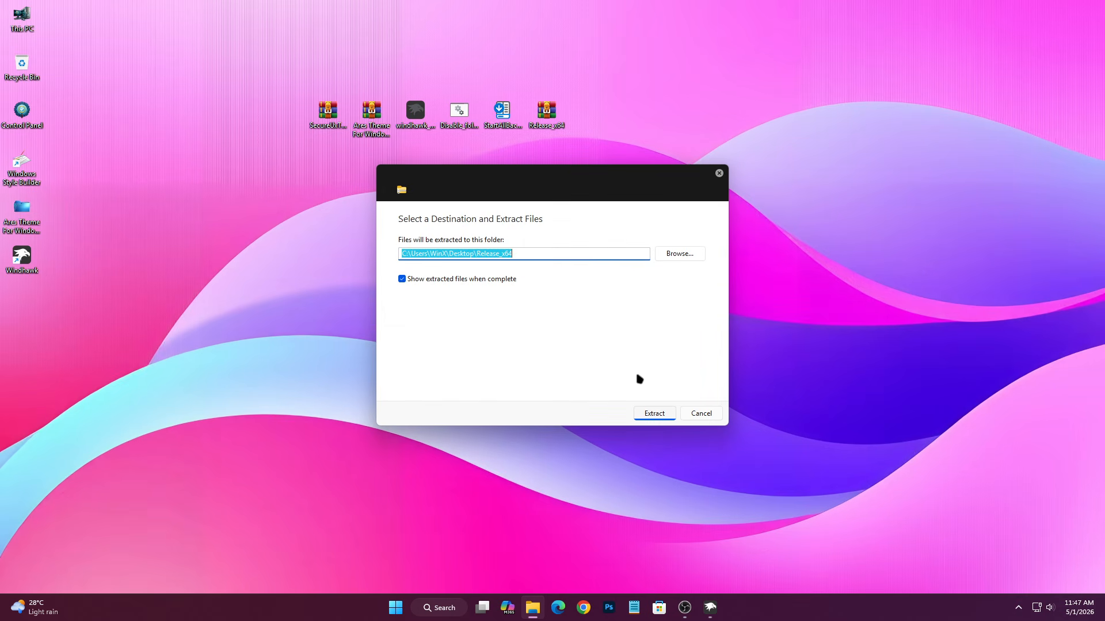
pyautogui.click(648, 414)
pyautogui.click(978, 111)
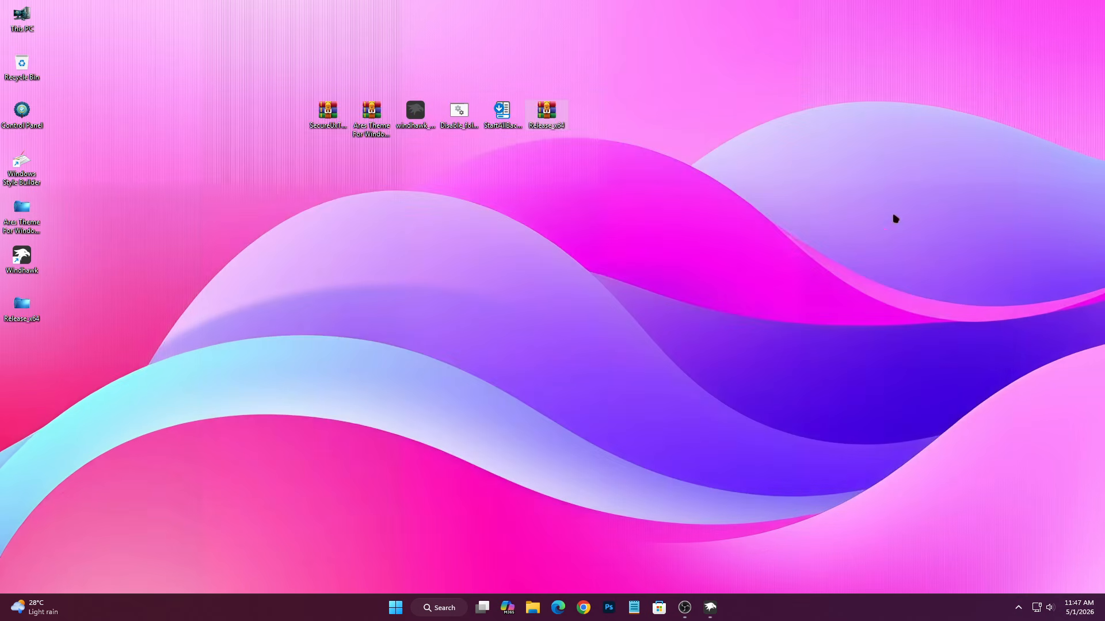
# Move the extracted Release_x64 folder from the desktop to Local Disk (C:).
pyautogui.rightClick(26, 309)
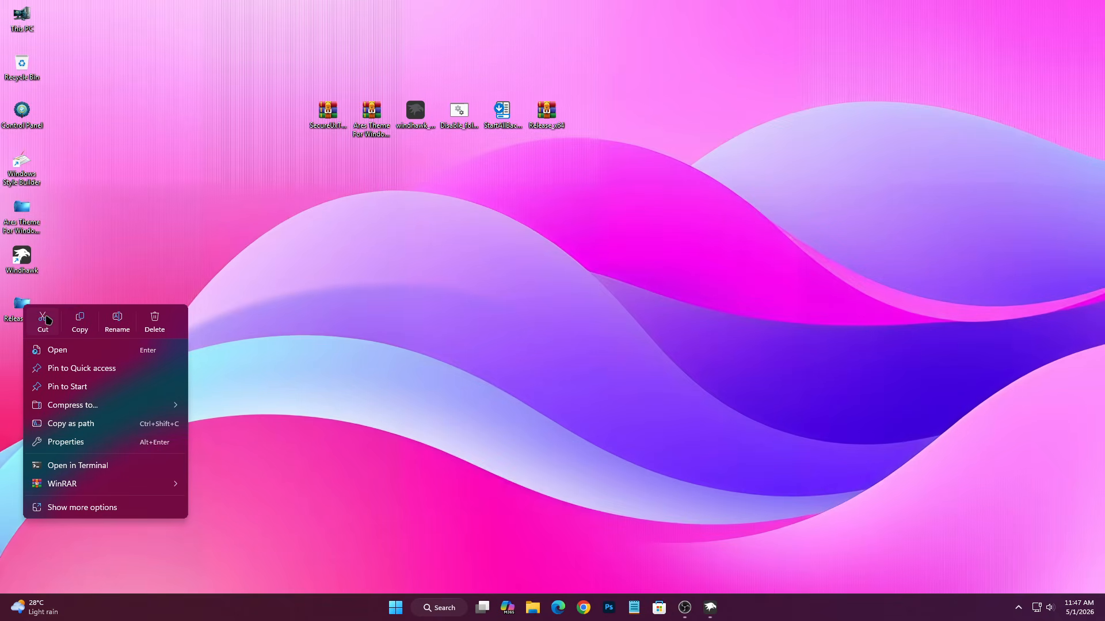
pyautogui.click(51, 325)
pyautogui.rightClick(31, 19)
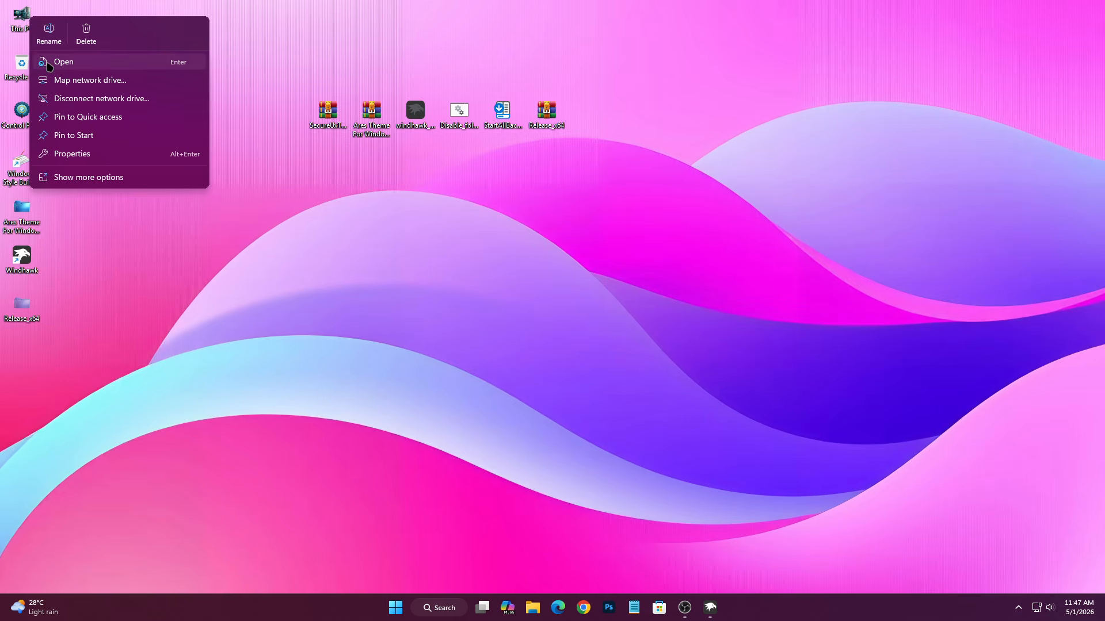
pyautogui.click(64, 59)
pyautogui.moveTo(426, 109); pyautogui.dragTo(410, 82)
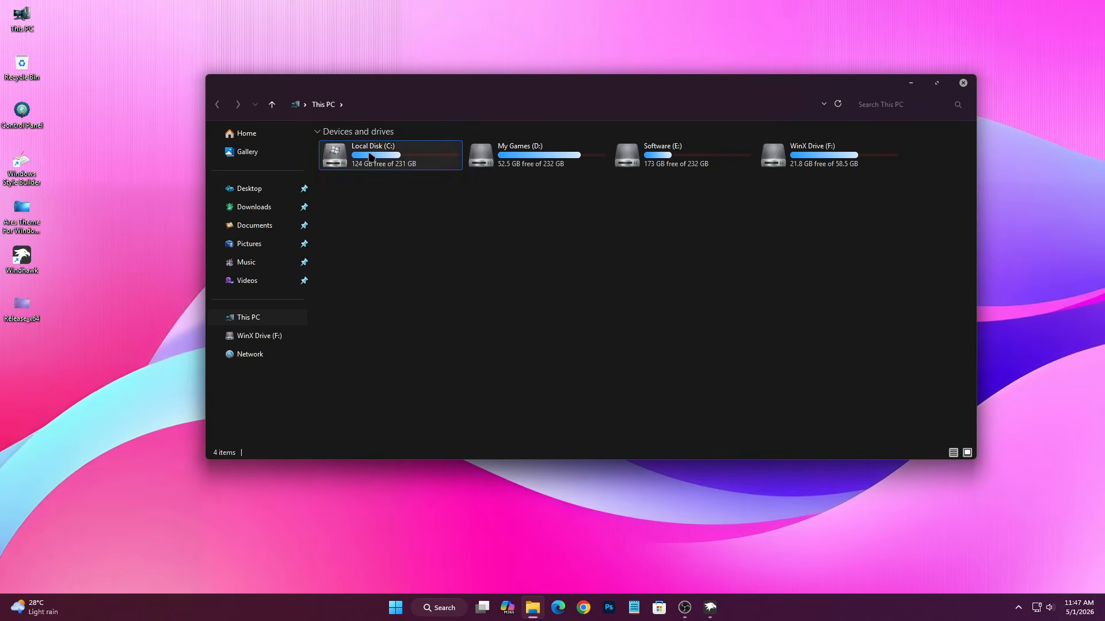
pyautogui.rightClick(369, 154)
pyautogui.click(406, 199)
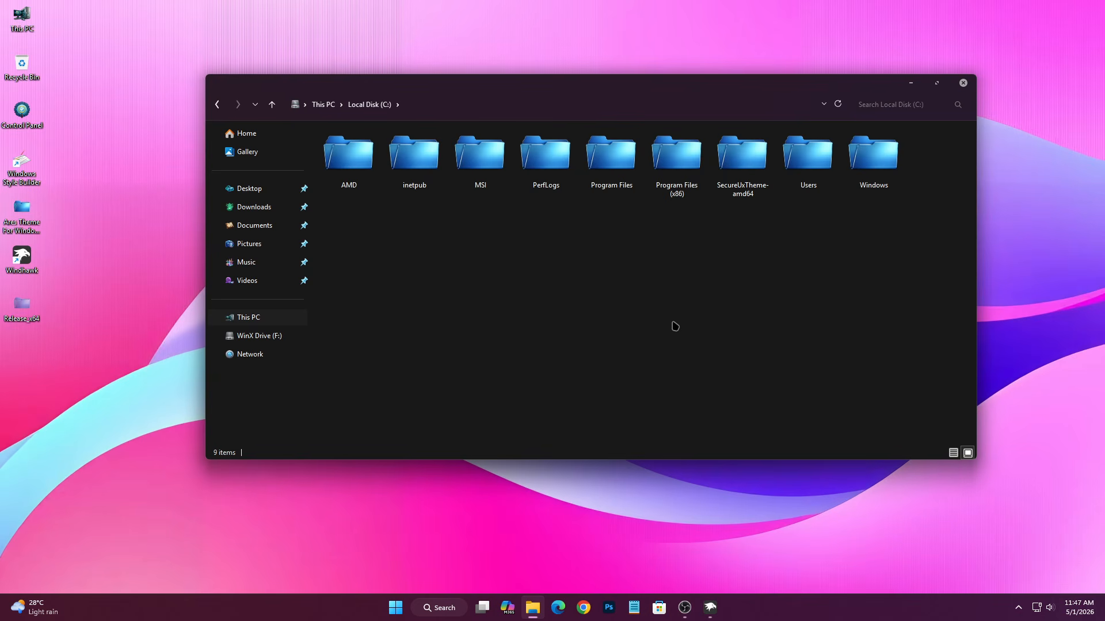
pyautogui.rightClick(674, 326)
pyautogui.click(690, 338)
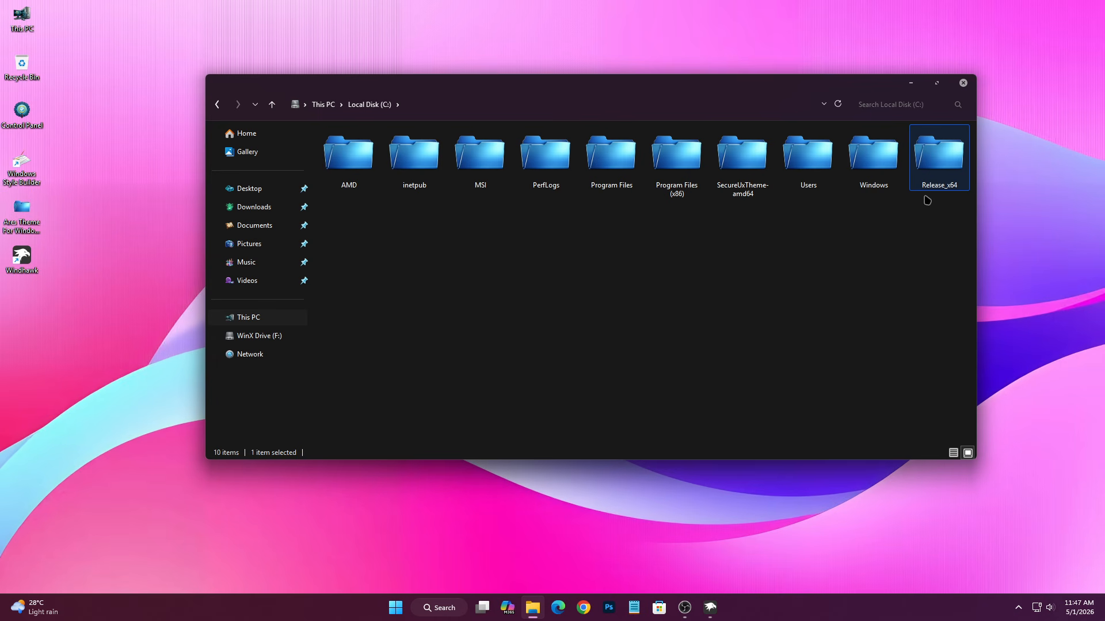
# Open the config file from the Release subfolder of C:\Release_x64 for editing.
pyautogui.rightClick(928, 174)
pyautogui.click(928, 216)
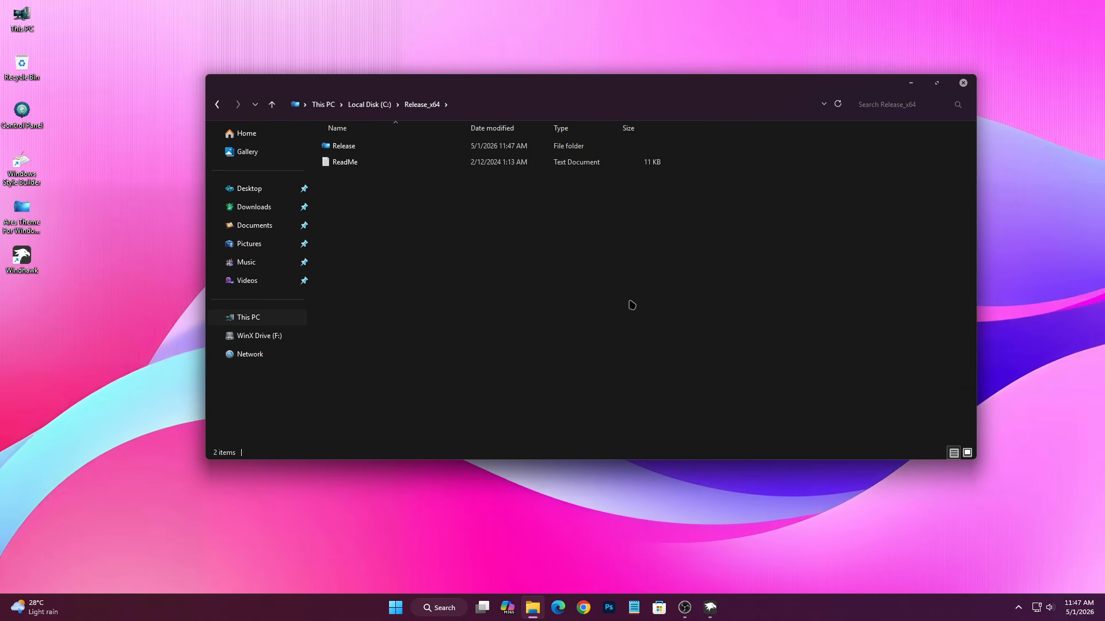
pyautogui.rightClick(382, 147)
pyautogui.click(411, 192)
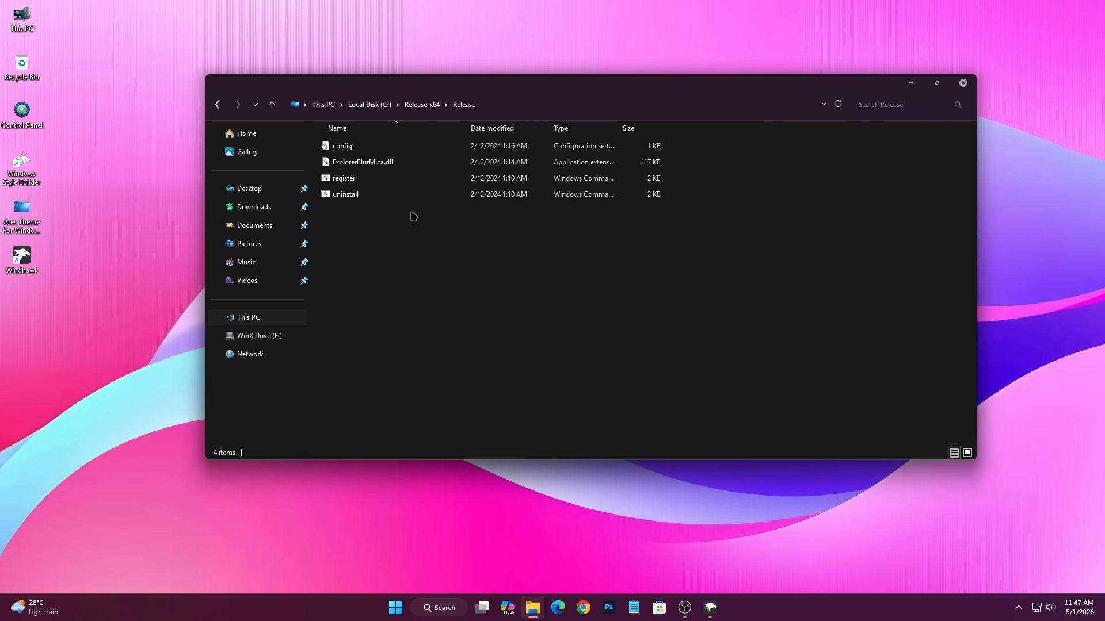
pyautogui.click(342, 146)
pyautogui.rightClick(342, 147)
pyautogui.click(371, 195)
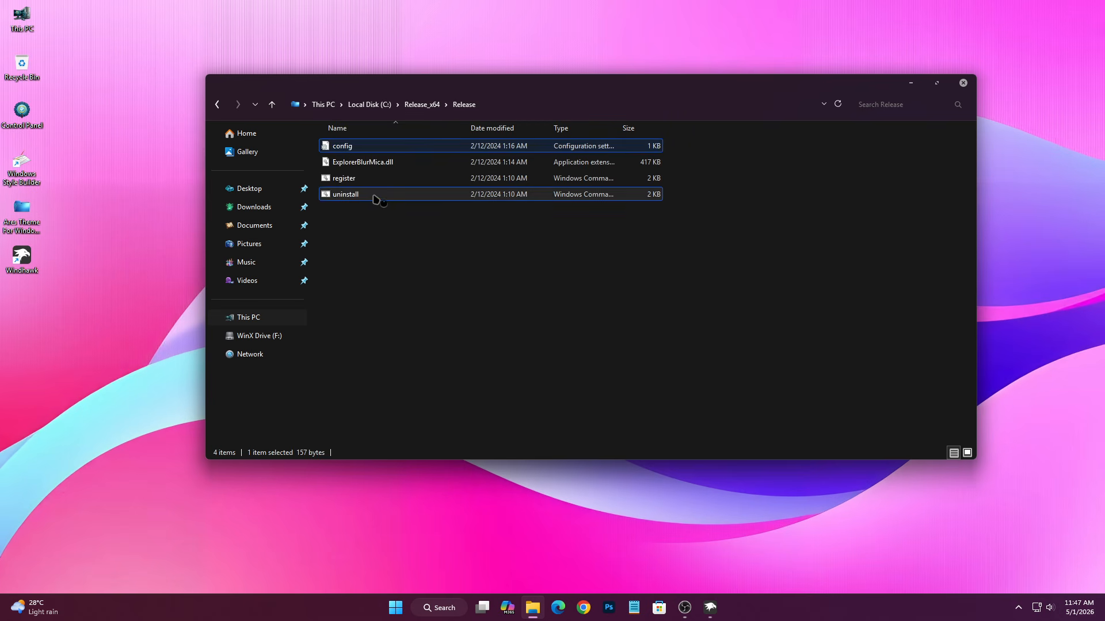
pyautogui.moveTo(246, 35); pyautogui.dragTo(560, 79)
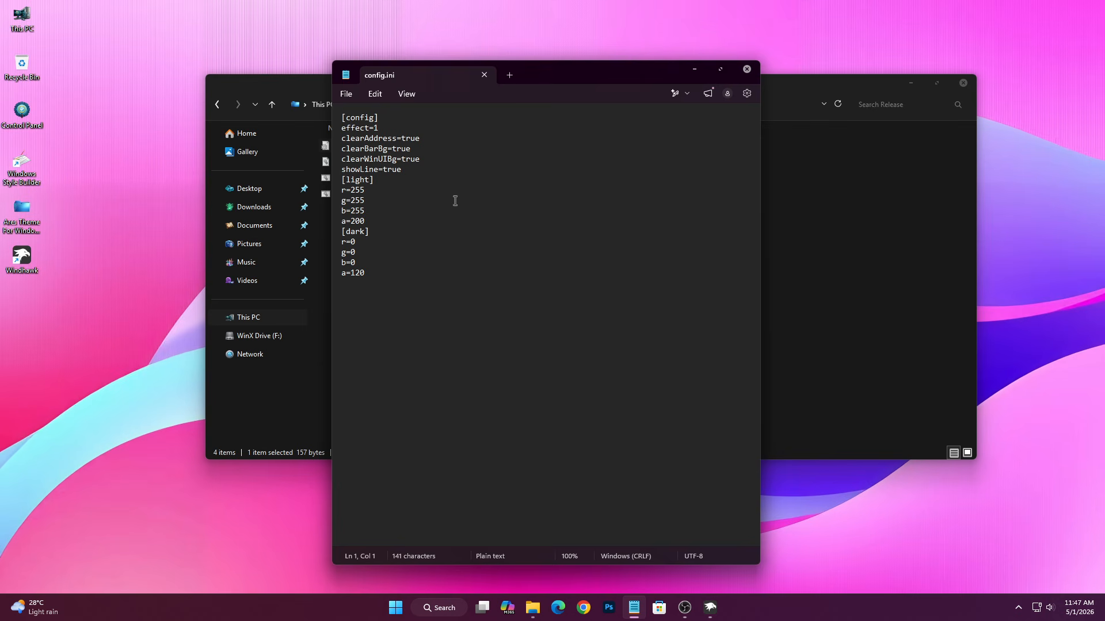
# Set showLine to Fales and the dark section's a value to 80, save config.ini and close it.
pyautogui.doubleClick(385, 174)
pyautogui.write('Fales')
pyautogui.moveTo(367, 275); pyautogui.dragTo(367, 276)
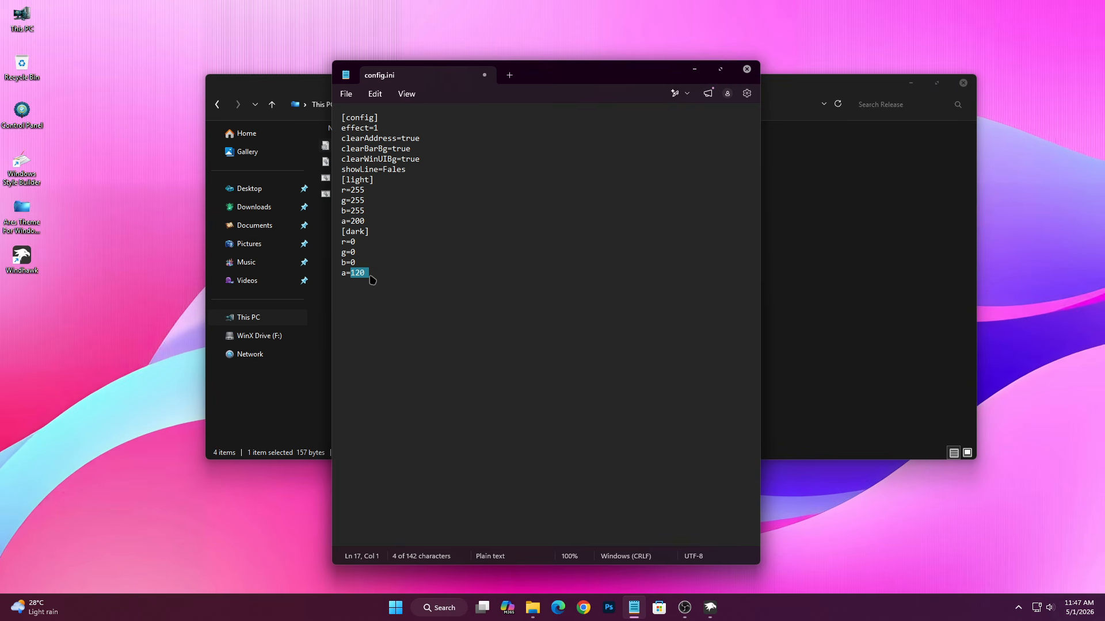
pyautogui.write('80')
pyautogui.click(346, 94)
pyautogui.click(360, 211)
pyautogui.click(756, 69)
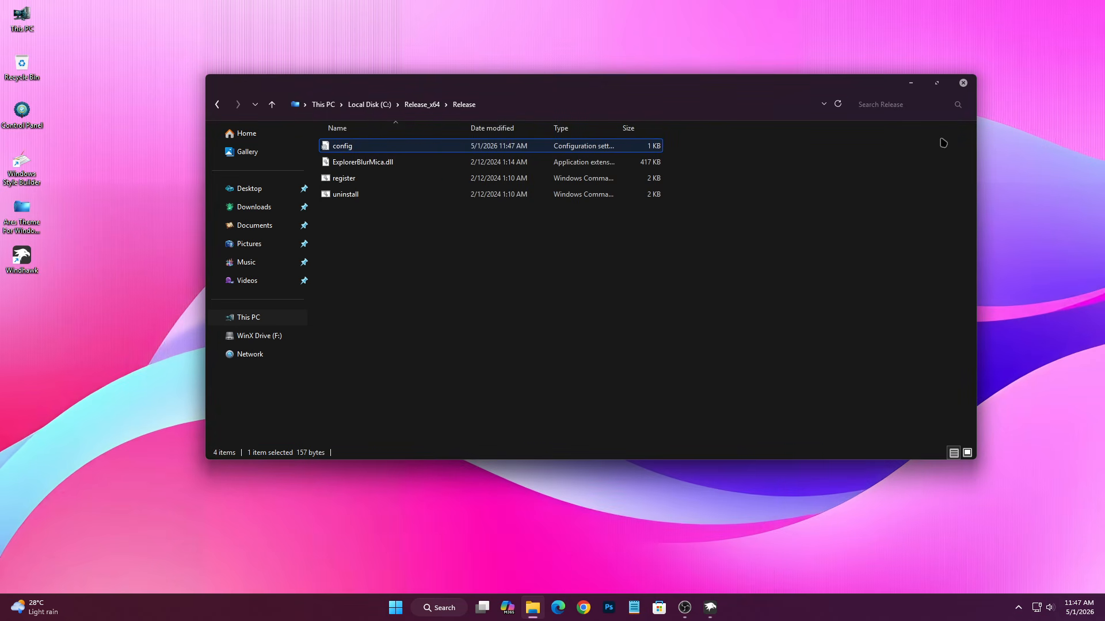
# Run the register script in the Release folder as administrator.
pyautogui.rightClick(364, 181)
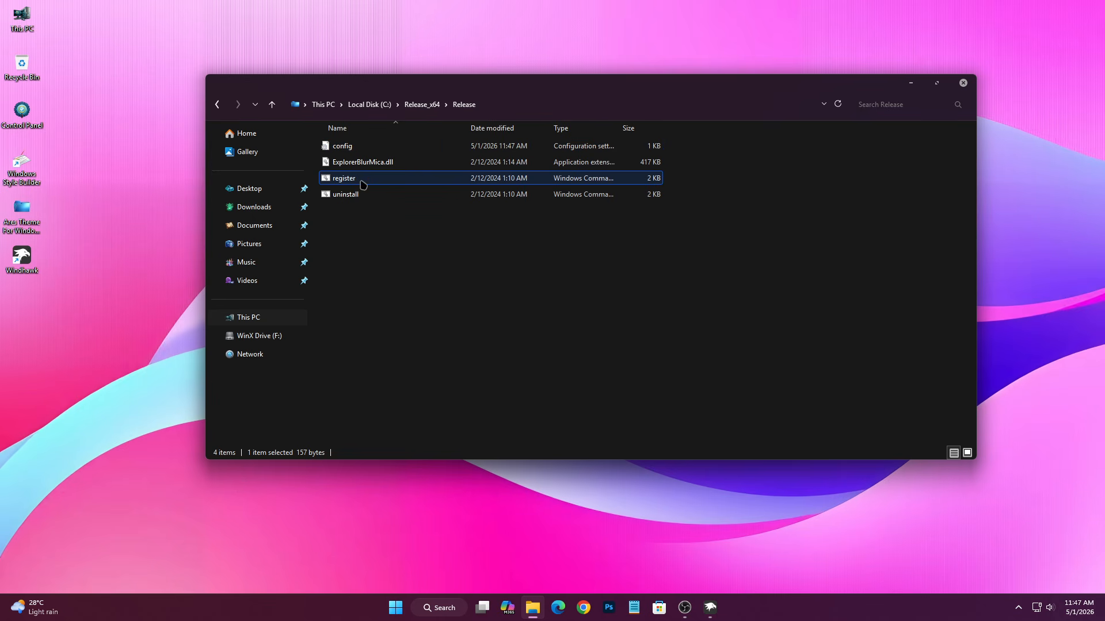
pyautogui.click(408, 282)
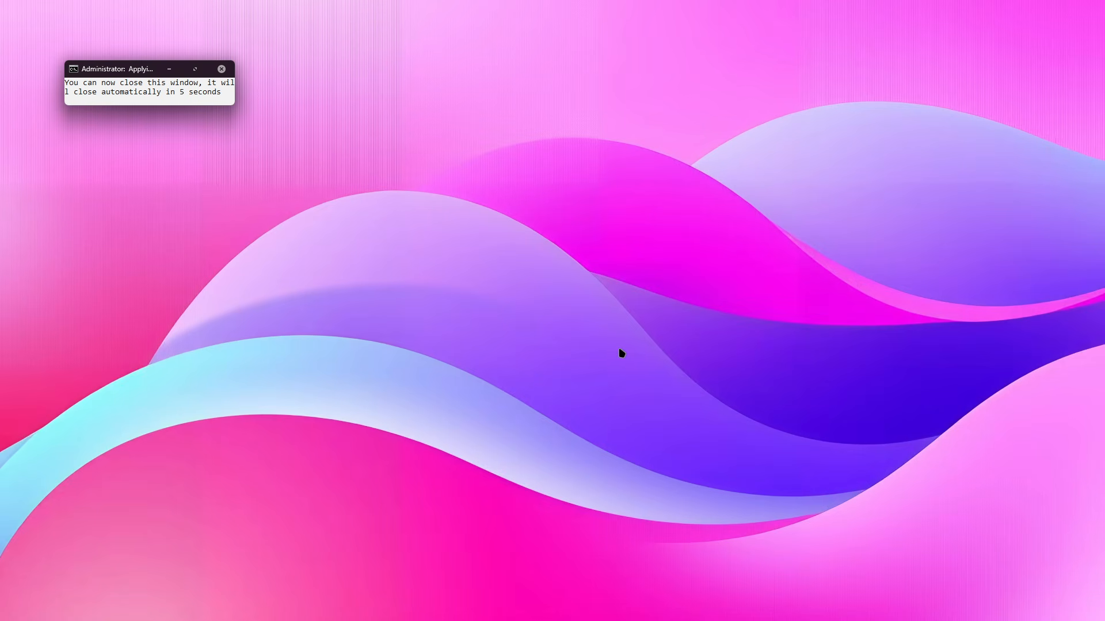
# Open This PC, move its window across the desktop to examine the blur effect, and close it.
pyautogui.rightClick(24, 23)
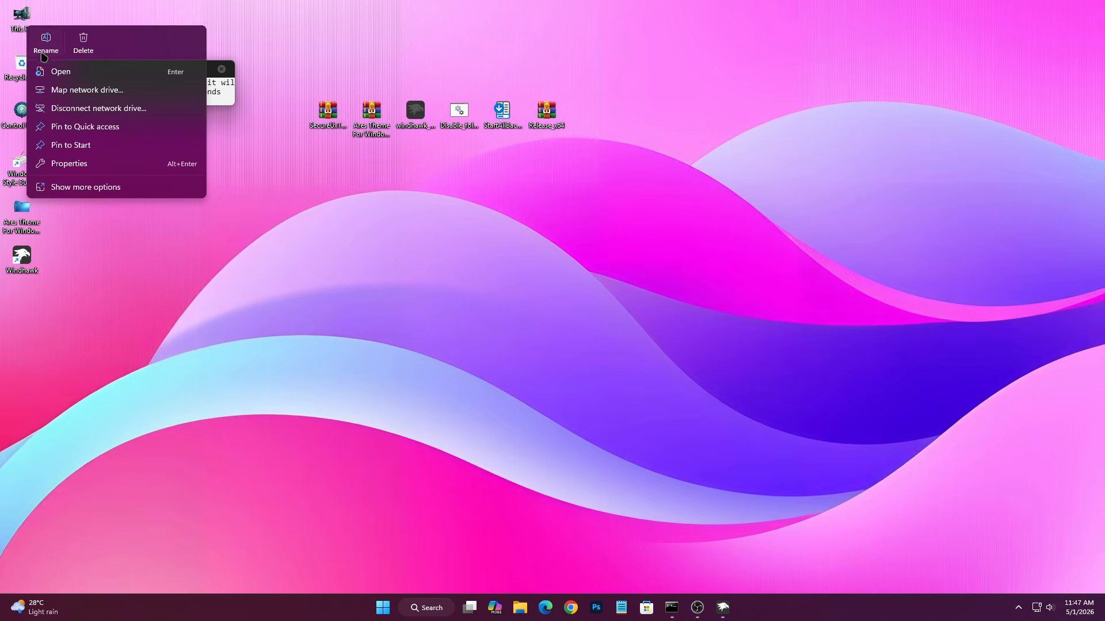
pyautogui.click(50, 75)
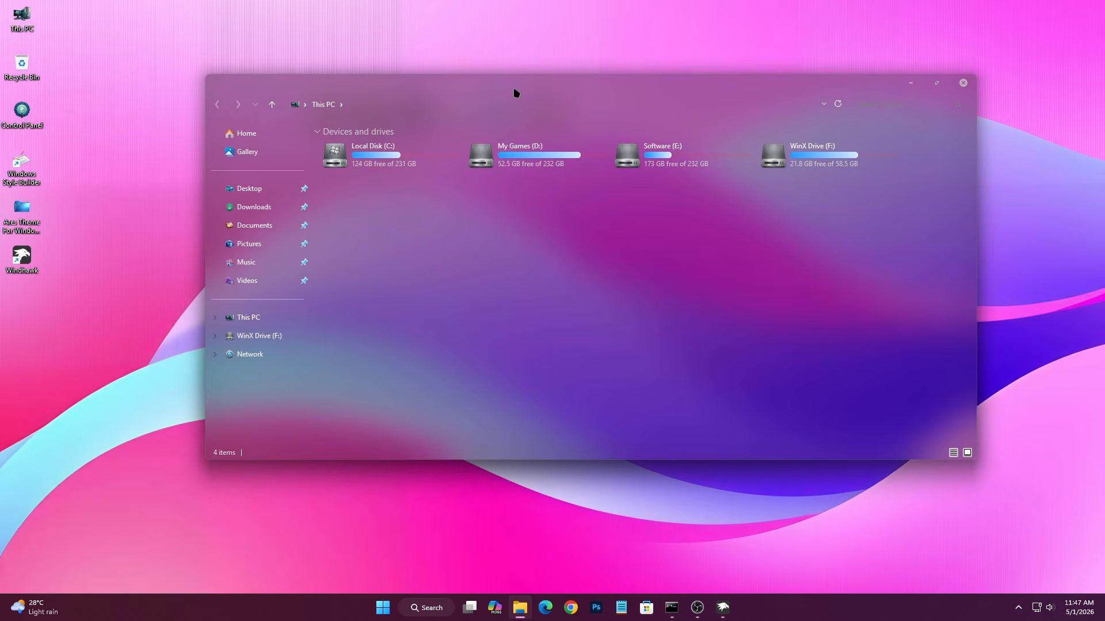
pyautogui.moveTo(513, 94); pyautogui.dragTo(461, 108)
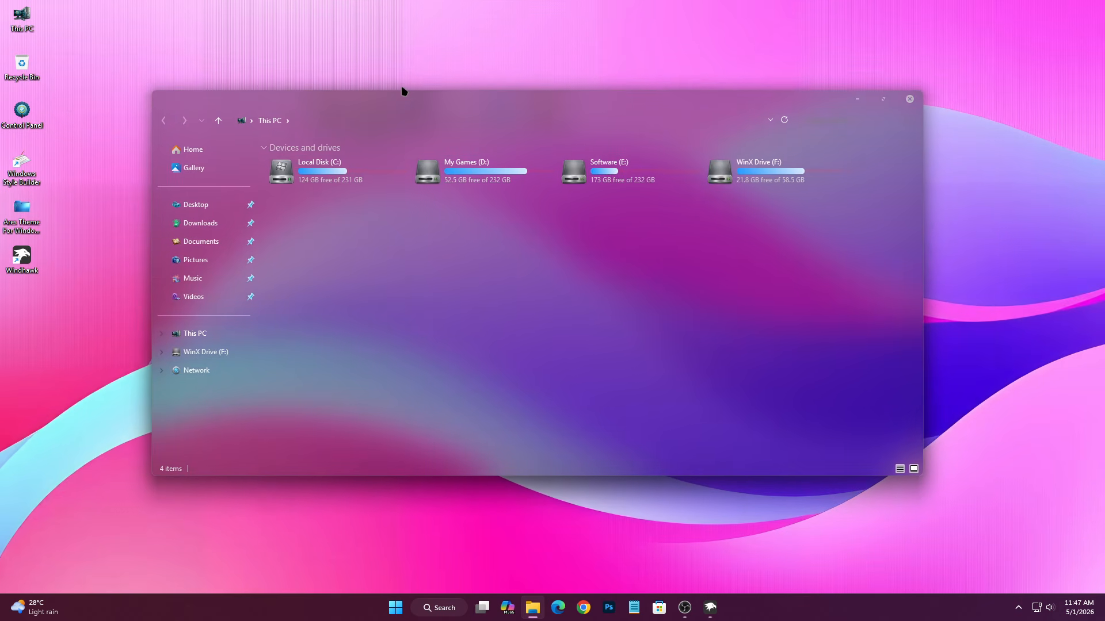
pyautogui.click(910, 99)
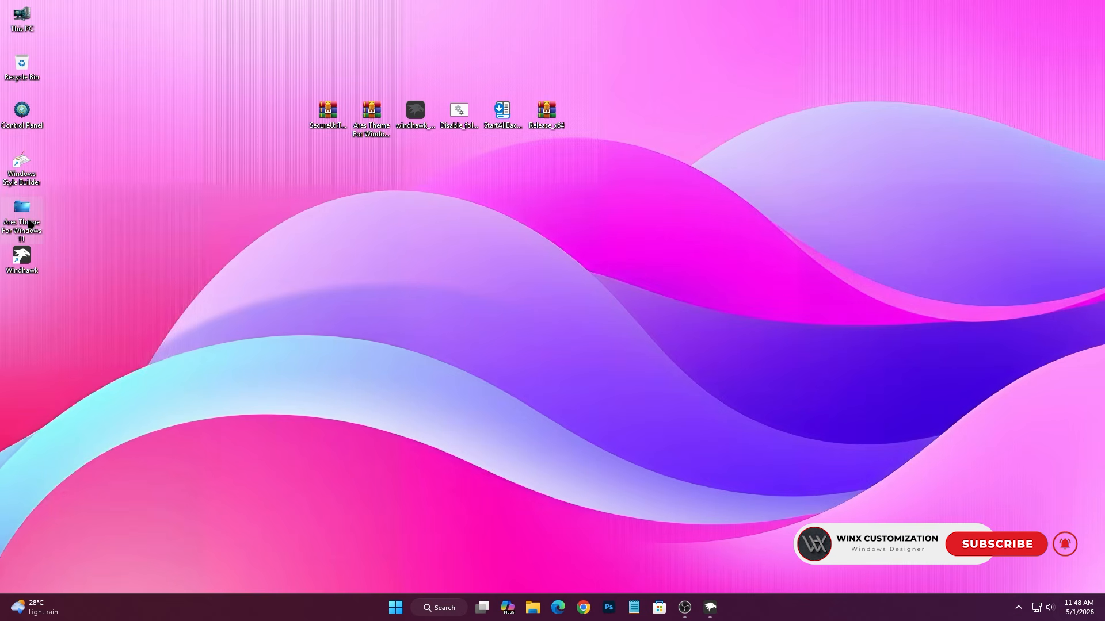
# Open the Wallpapers folder inside the nested Ares Theme For Windows 11 folder on the desktop.
pyautogui.rightClick(30, 225)
pyautogui.click(77, 266)
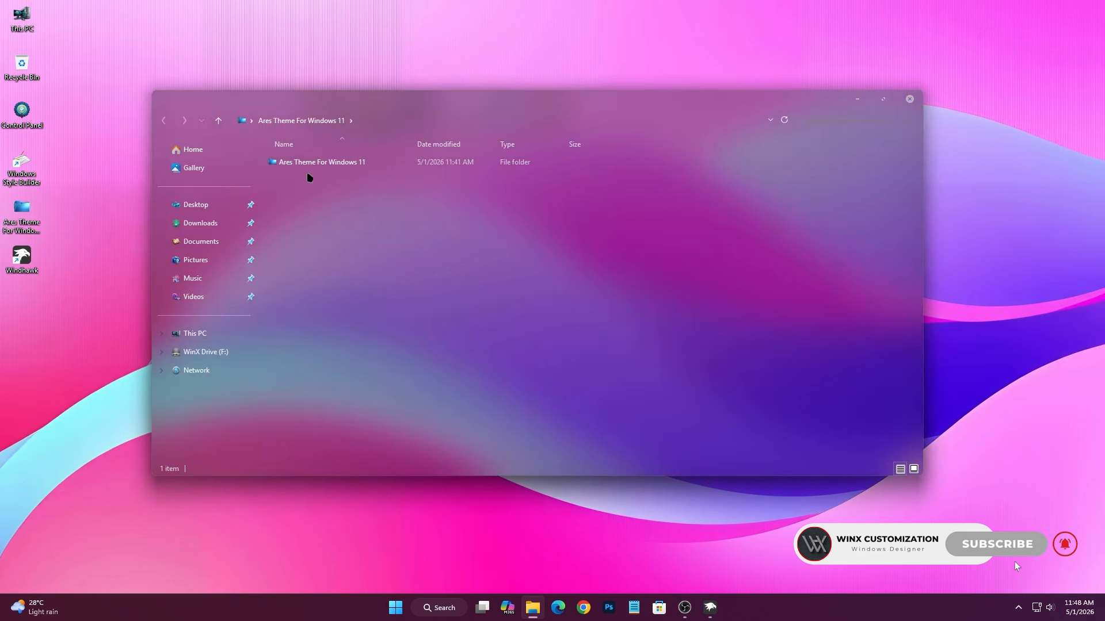
pyautogui.rightClick(302, 163)
pyautogui.click(328, 205)
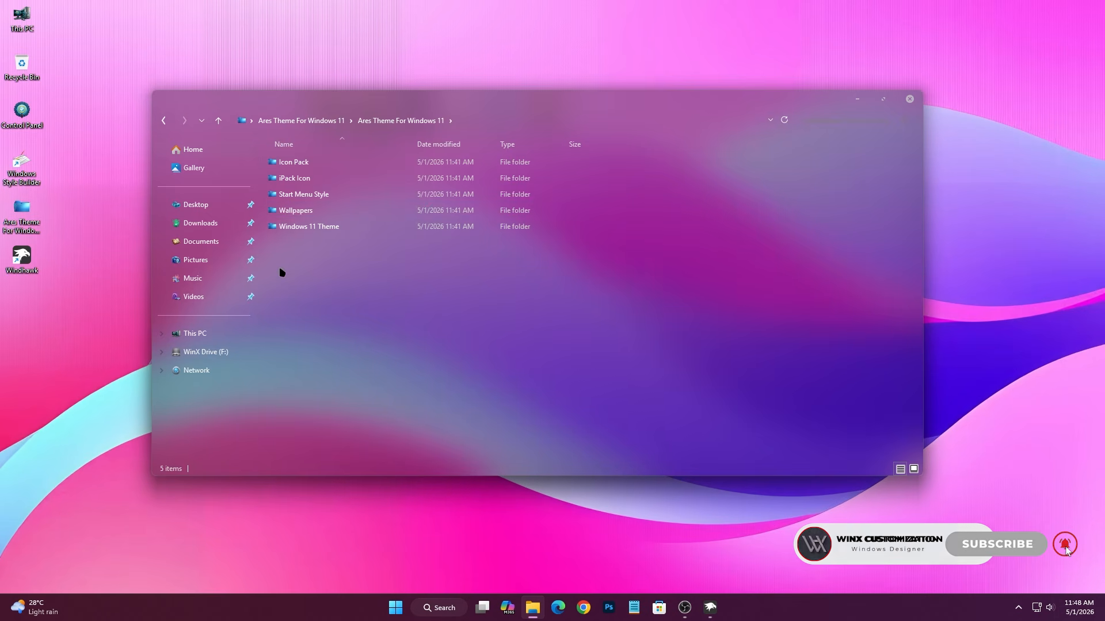
pyautogui.click(286, 212)
pyautogui.rightClick(285, 210)
pyautogui.click(312, 250)
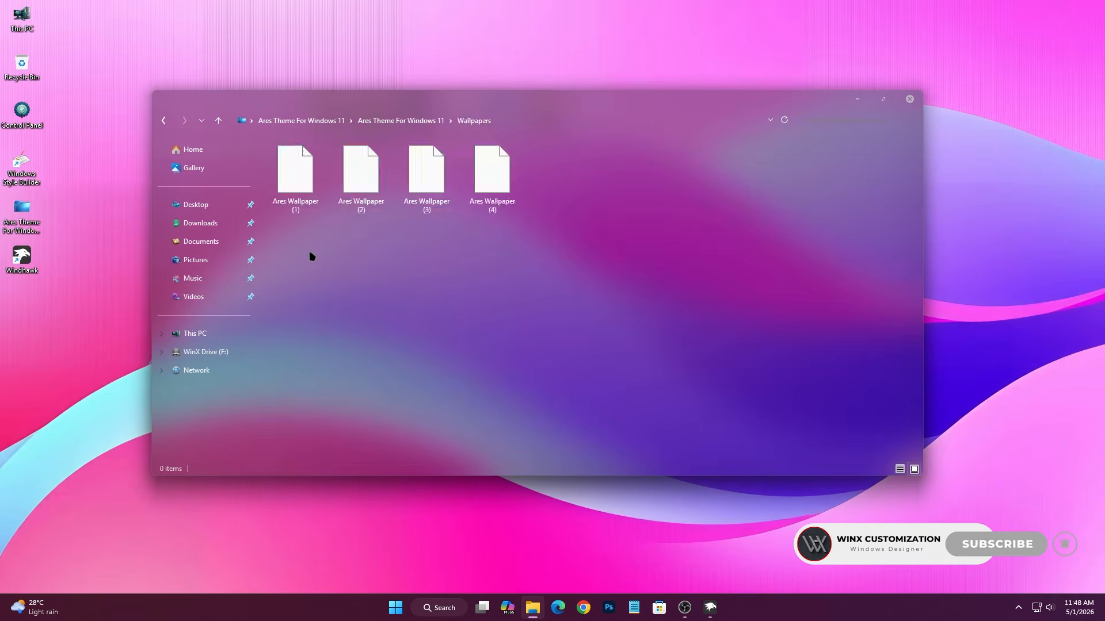
# Set Ares Wallpaper (2) as the desktop background and shift the folder window slightly.
pyautogui.click(358, 200)
pyautogui.rightClick(363, 187)
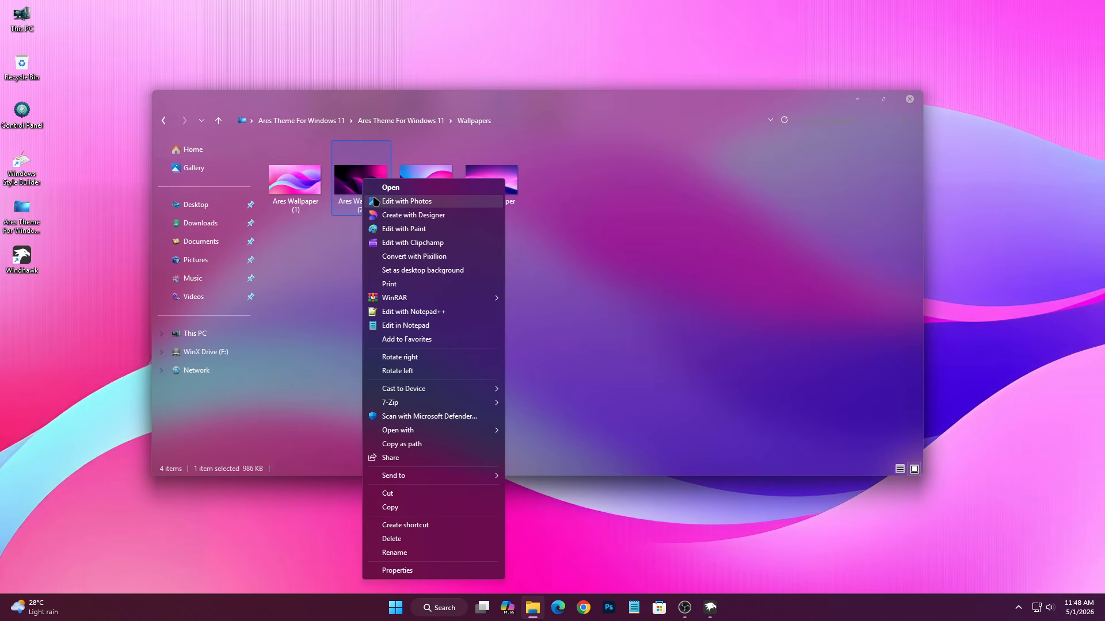
pyautogui.click(401, 269)
pyautogui.moveTo(364, 106)
pyautogui.mouseDown()
pyautogui.moveTo(598, 359)
pyautogui.moveTo(362, 85)
pyautogui.mouseUp()
# Set Ares Wallpaper (3) from the Wallpapers folder as the desktop background.
pyautogui.click(418, 151)
pyautogui.rightClick(419, 152)
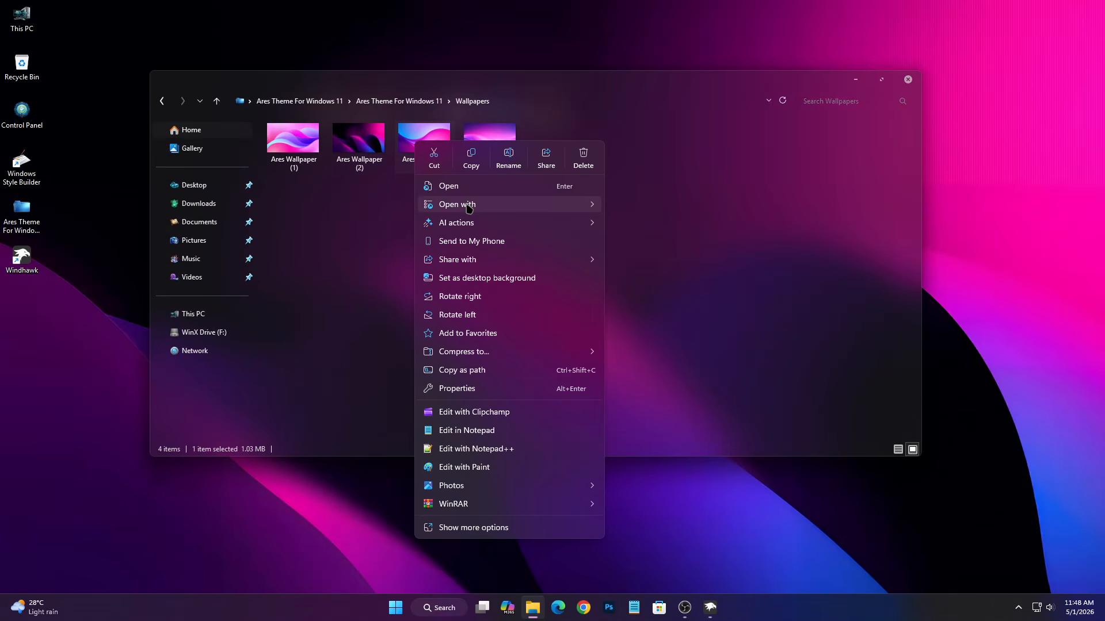
pyautogui.click(474, 278)
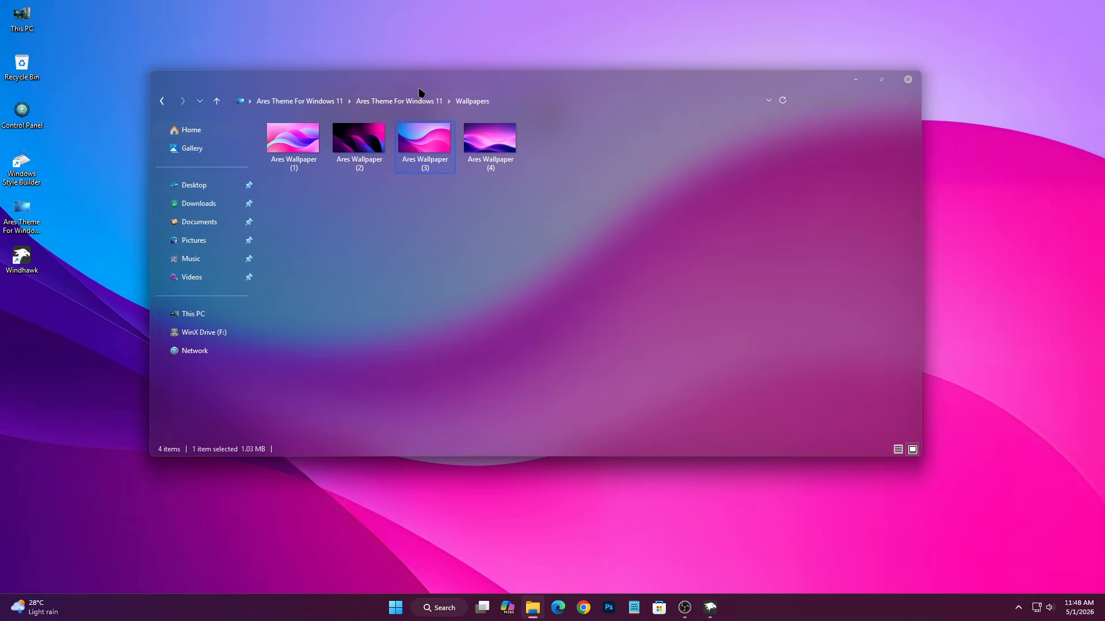
pyautogui.moveTo(419, 85)
pyautogui.mouseDown()
pyautogui.moveTo(675, 292)
pyautogui.moveTo(427, 88)
pyautogui.mouseUp()
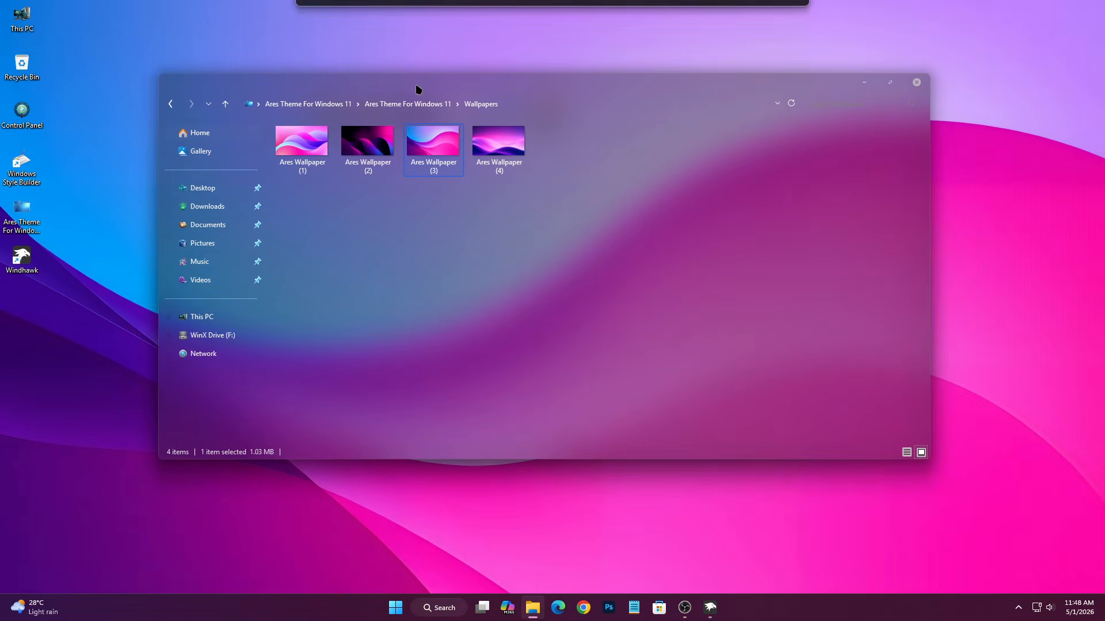
# Go back to the theme folder, open the Start Menu Style folder and minimize its window.
pyautogui.click(170, 104)
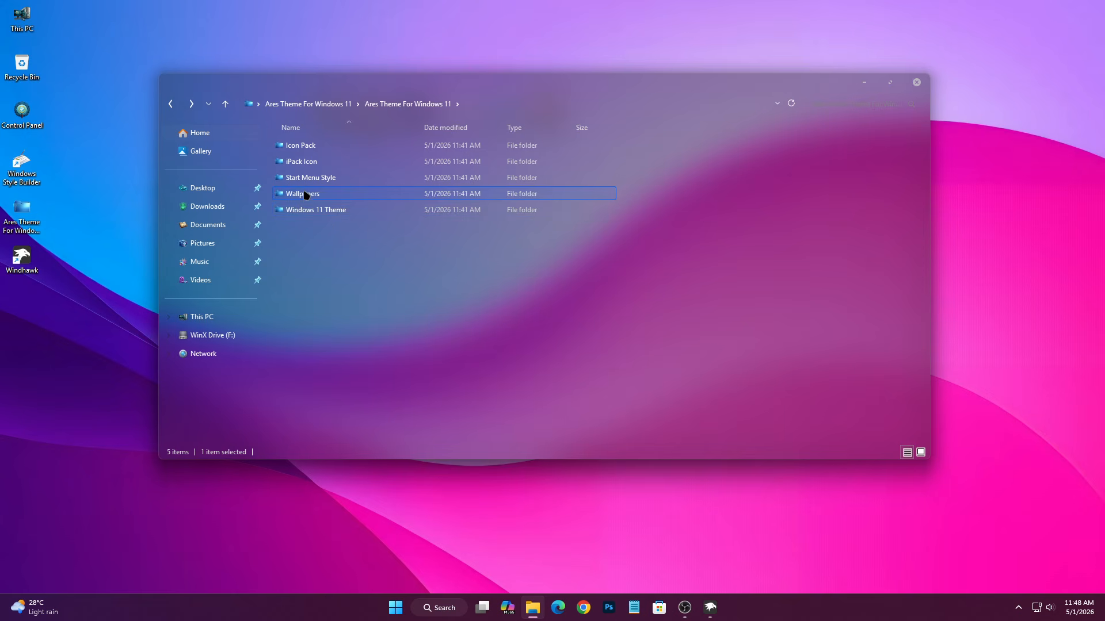
pyautogui.rightClick(290, 178)
pyautogui.click(330, 221)
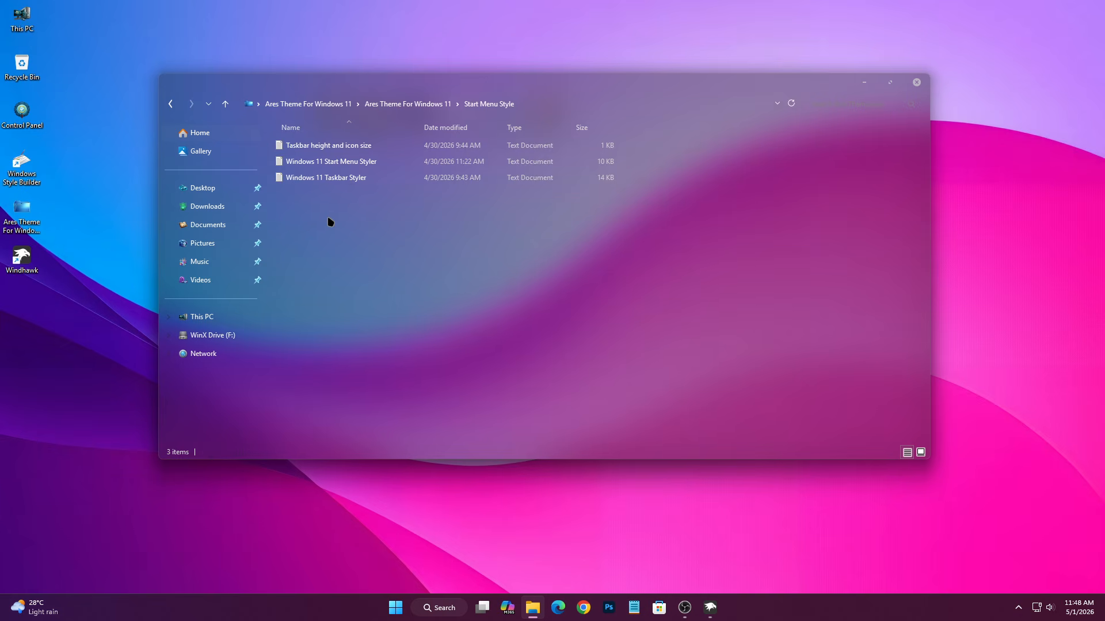
pyautogui.click(866, 83)
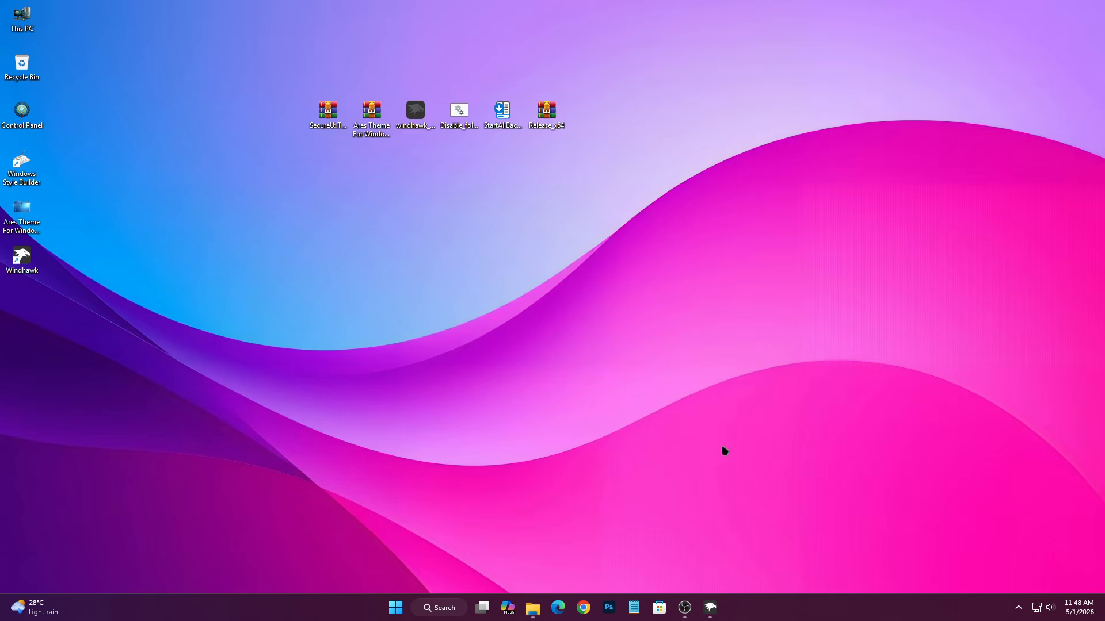
# Switch to Windhawk and install the Taskbar height and icon size mod, accepting the risk.
pyautogui.click(711, 607)
pyautogui.moveTo(506, 102); pyautogui.dragTo(500, 83)
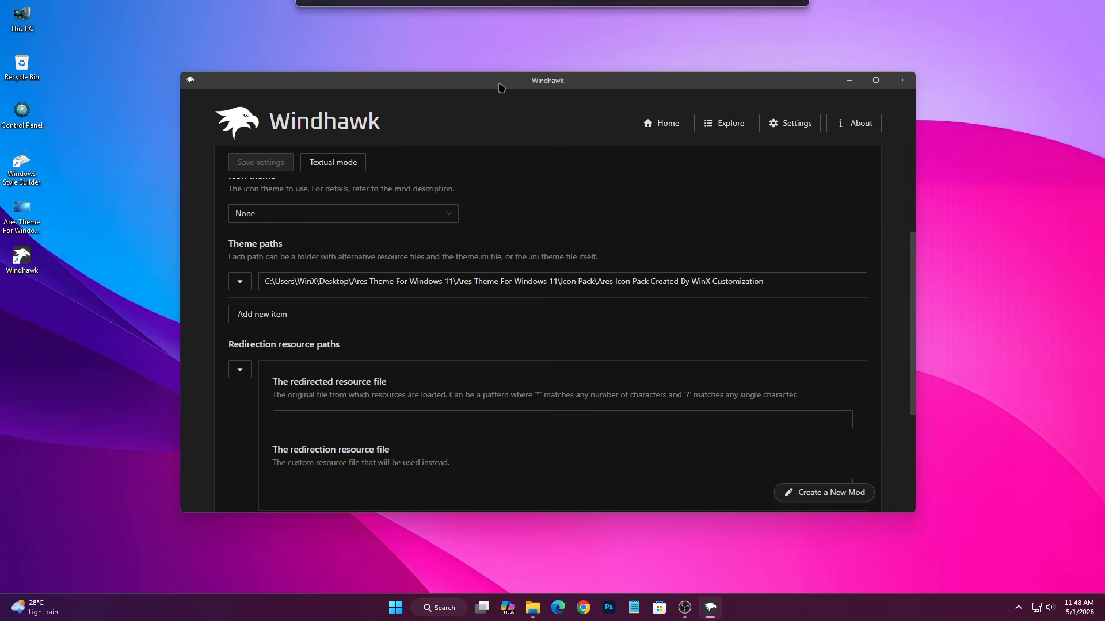
pyautogui.click(667, 123)
pyautogui.click(718, 128)
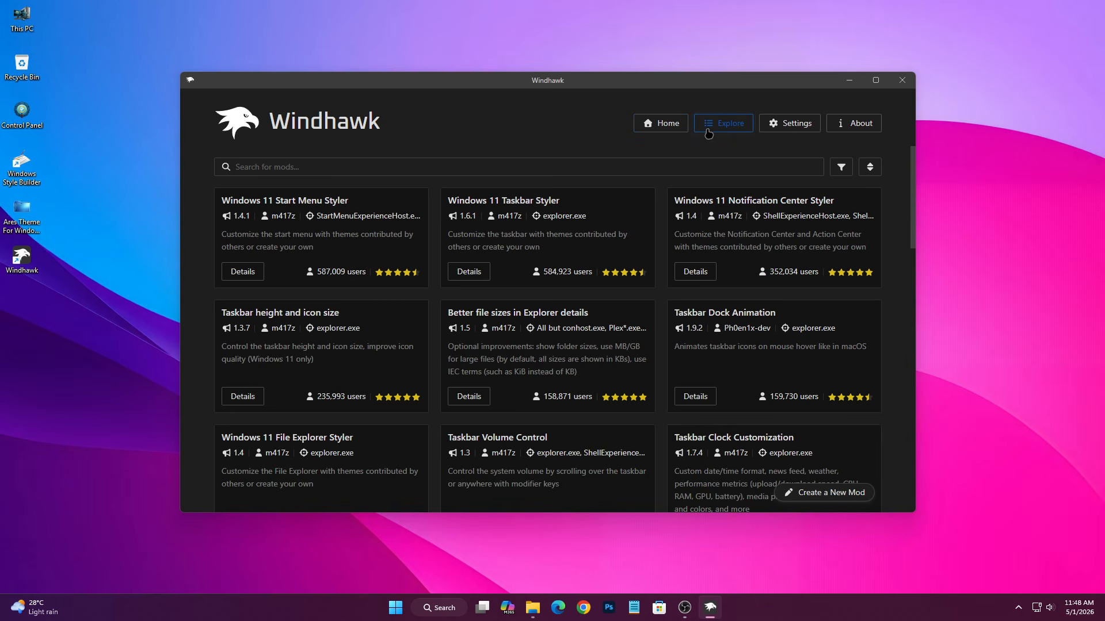
pyautogui.click(264, 402)
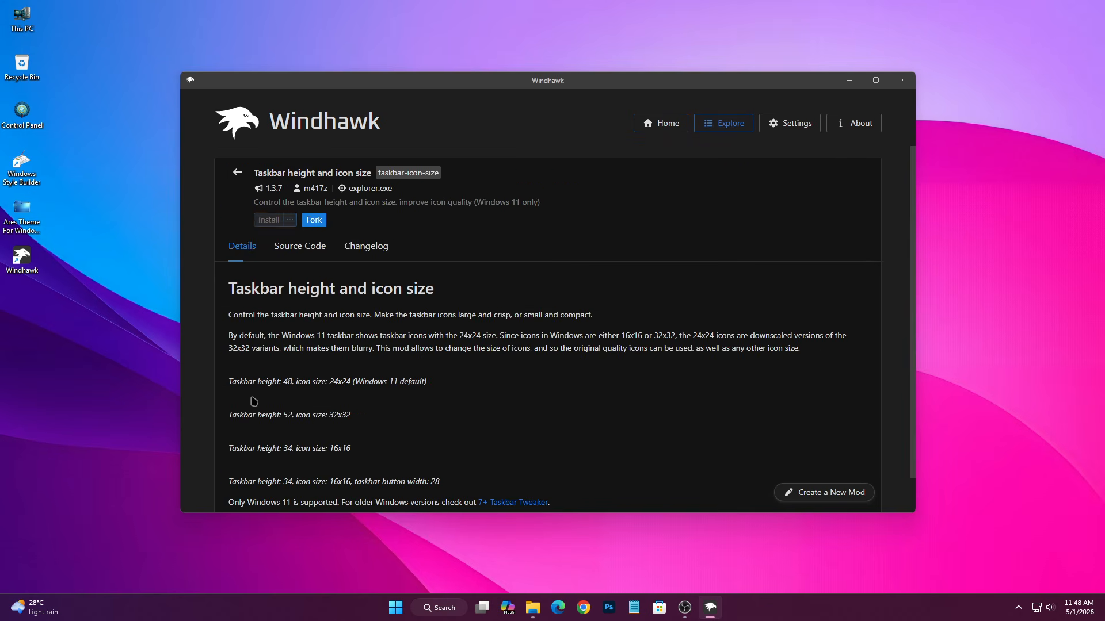
pyautogui.click(269, 220)
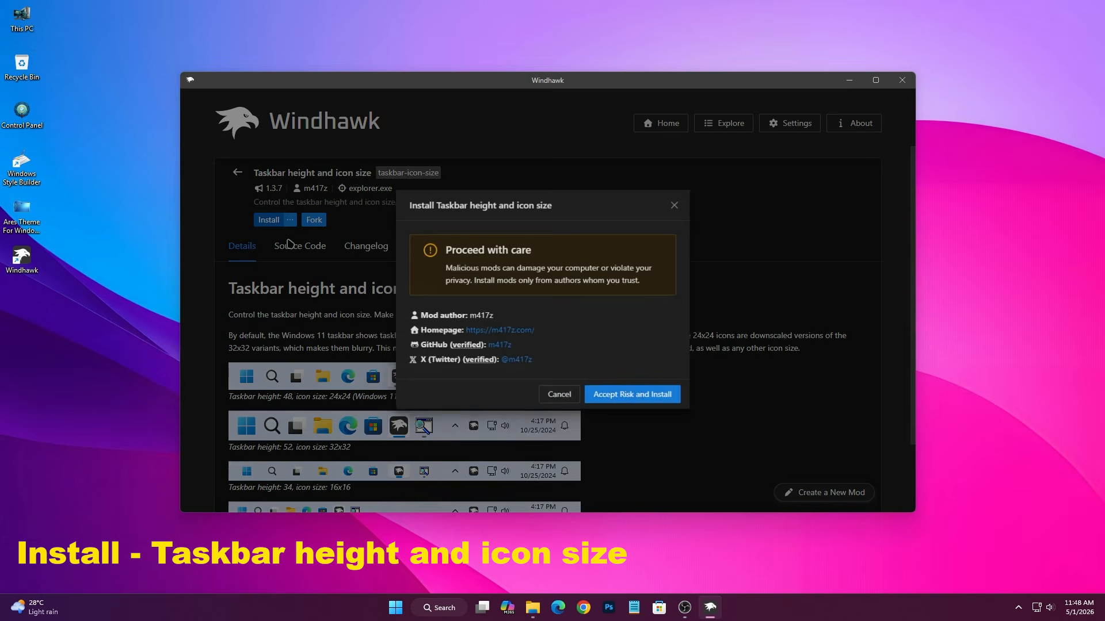
pyautogui.click(621, 403)
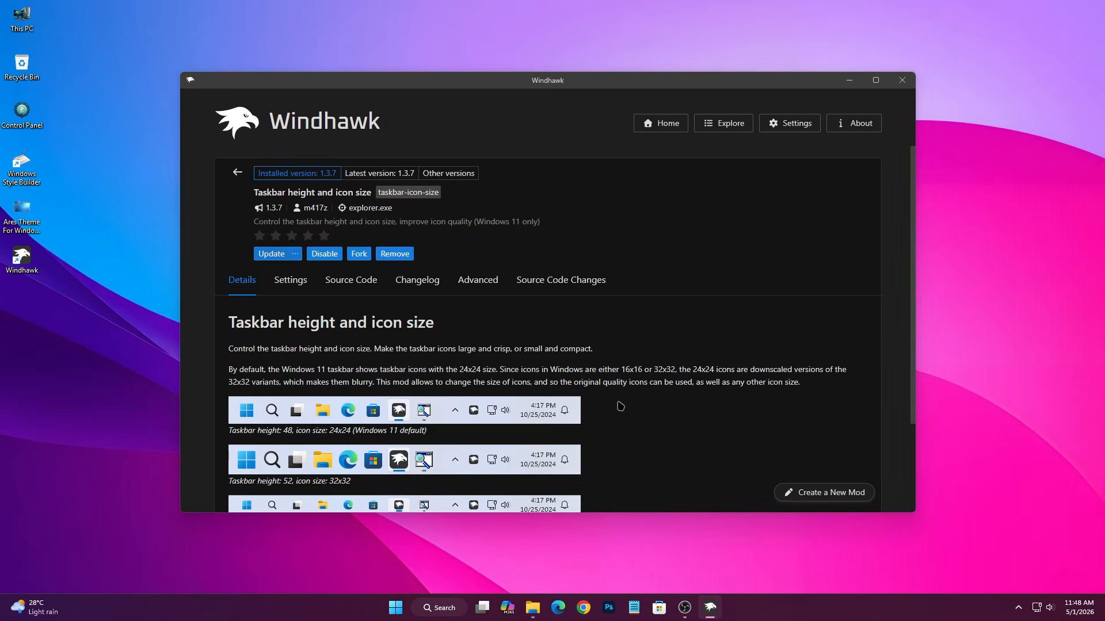
# Show the mod's advanced settings, copy all text from the Taskbar height and icon size file in Start Menu Style, and return to Windhawk.
pyautogui.click(478, 280)
pyautogui.click(535, 605)
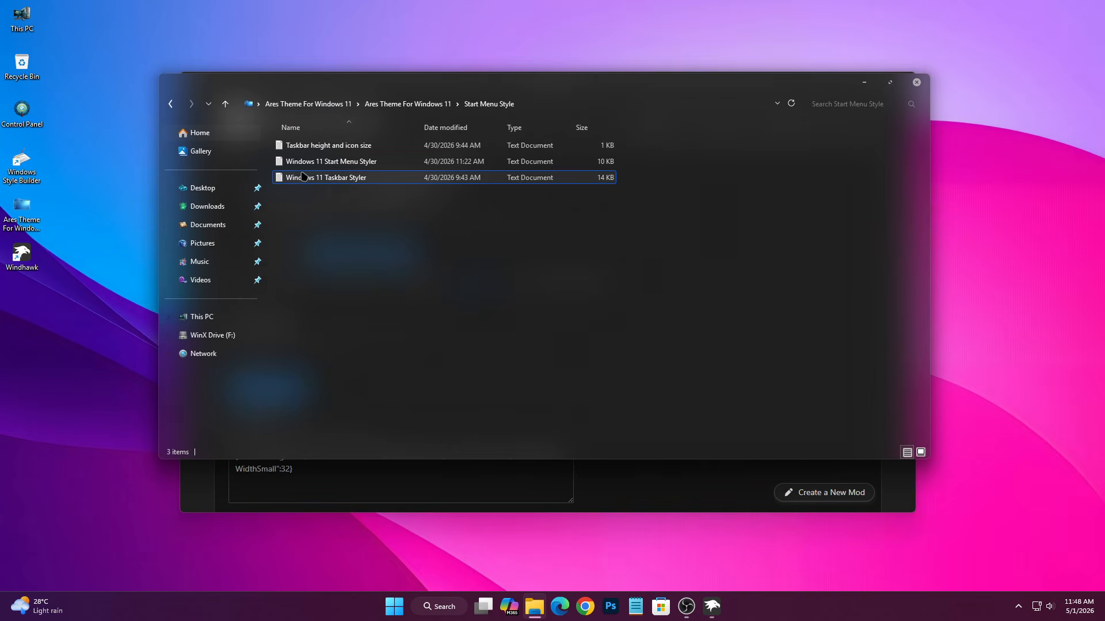
pyautogui.click(324, 151)
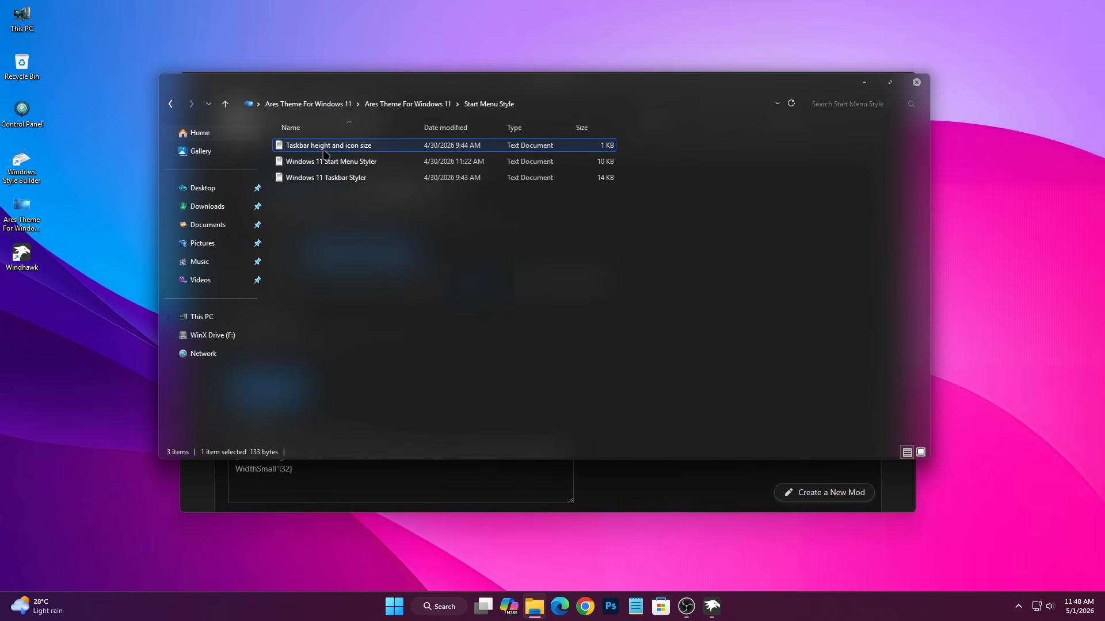
pyautogui.rightClick(324, 151)
pyautogui.click(351, 167)
pyautogui.hotkey('ctrl', 'a')
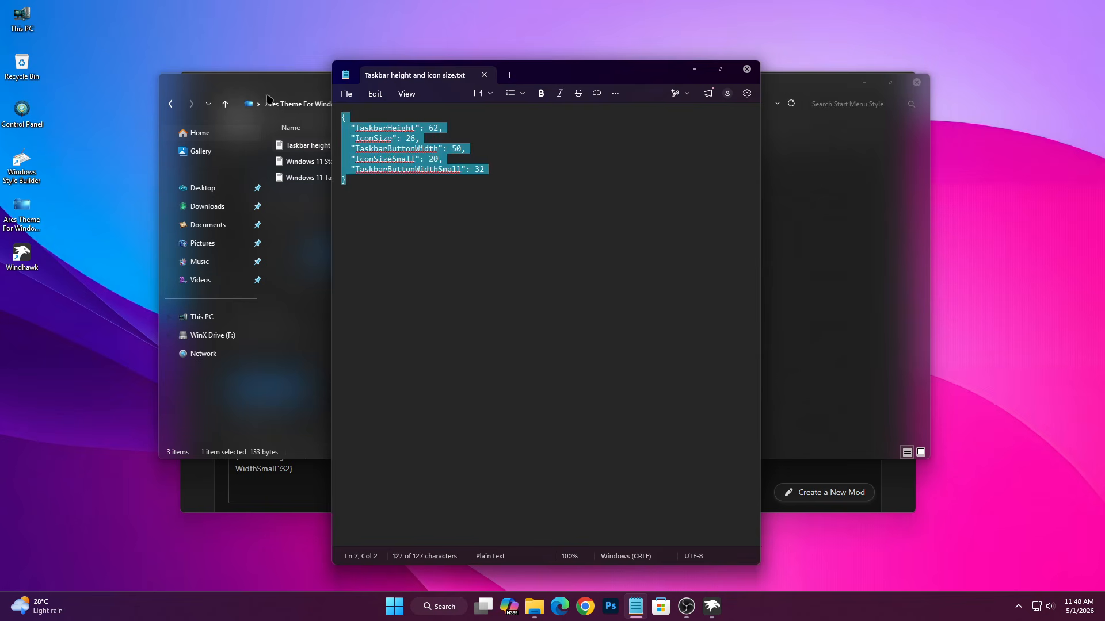
pyautogui.rightClick(397, 177)
pyautogui.click(442, 195)
pyautogui.click(745, 70)
pyautogui.click(864, 82)
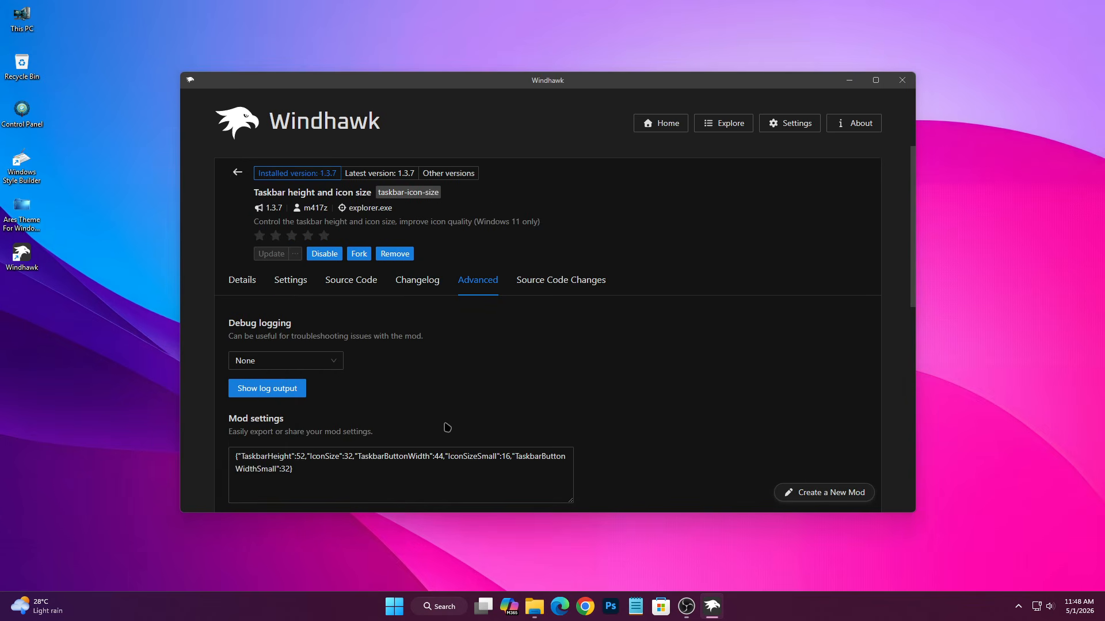
# Replace the mod settings with the copied text (TaskbarHeight 62, IconSize 26, TaskbarButtonWidth 50, IconSizeSmall 20, TaskbarButtonWidthSmall 32) and save them.
pyautogui.scroll(-5, 414, 403)
pyautogui.hotkey('ctrl', 'a')
pyautogui.rightClick(264, 245)
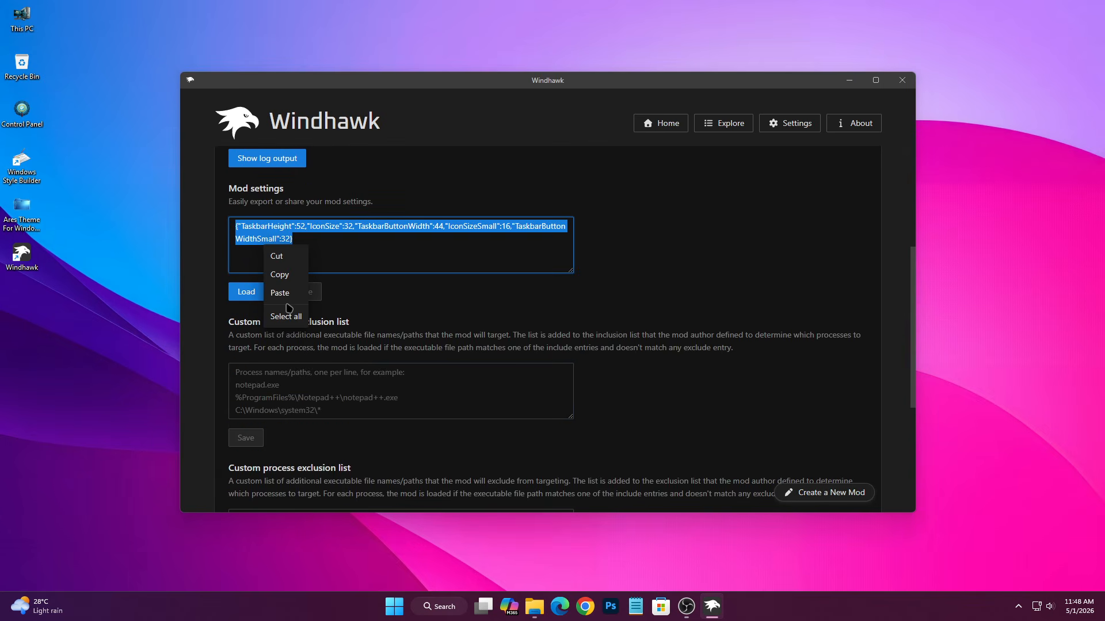
pyautogui.click(280, 293)
pyautogui.click(246, 292)
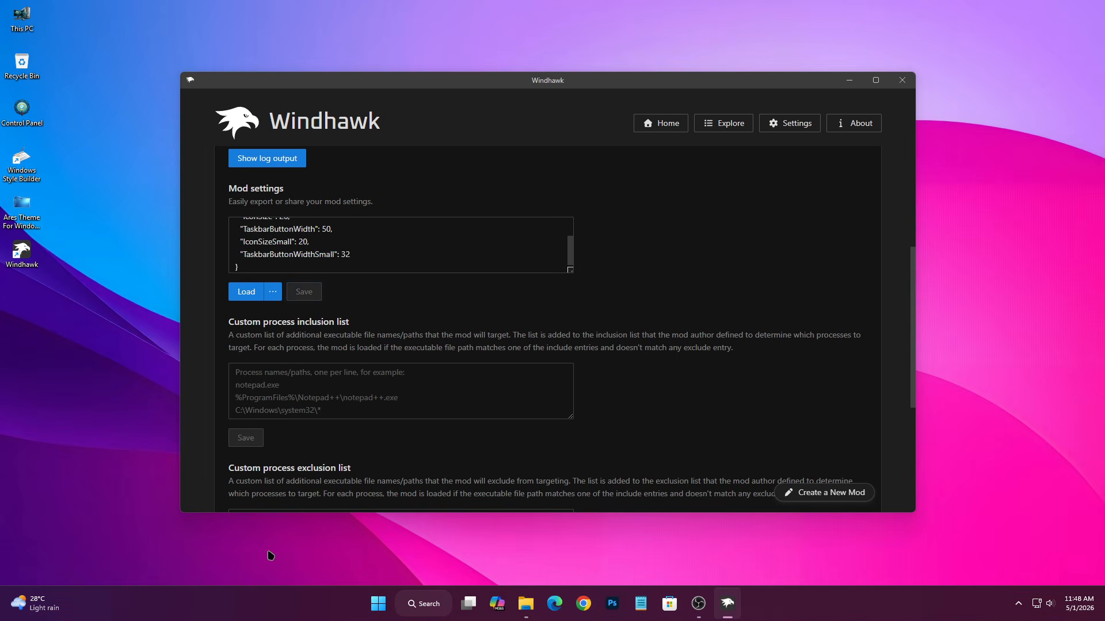
pyautogui.scroll(5, 790, 449)
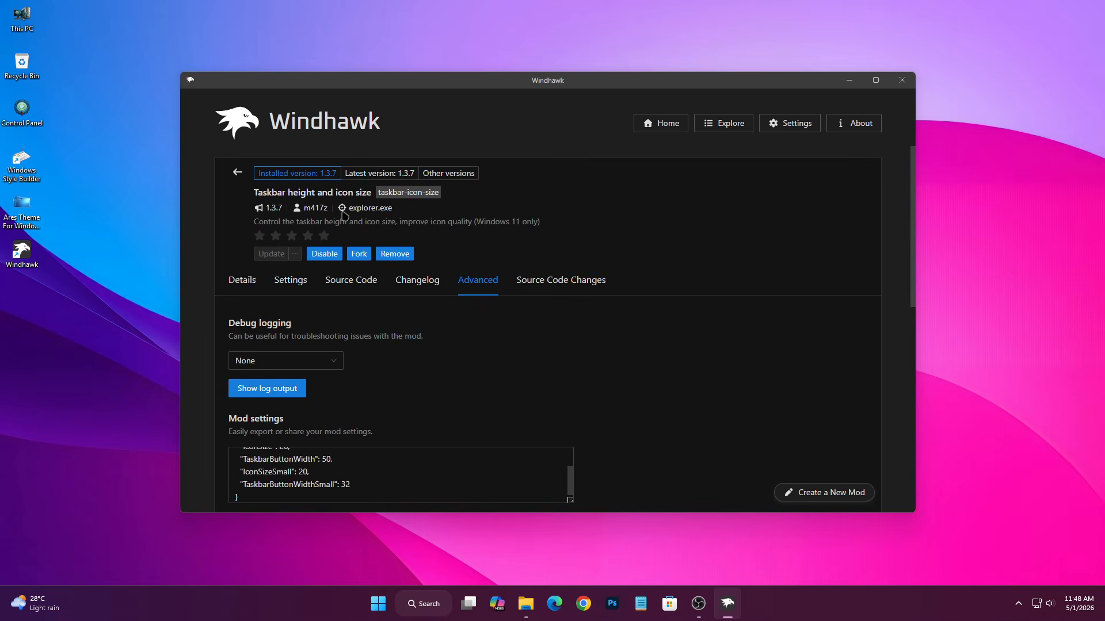
# Return to the mod list and install the Windows 11 Taskbar Styler mod, accepting the risk.
pyautogui.click(239, 172)
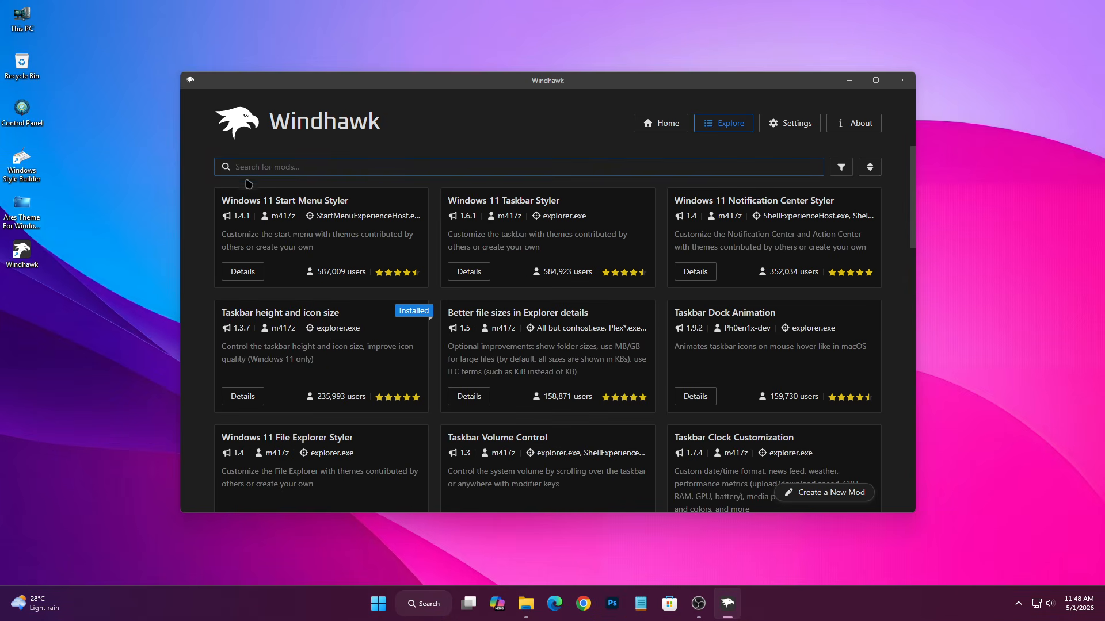
pyautogui.click(463, 275)
pyautogui.click(265, 220)
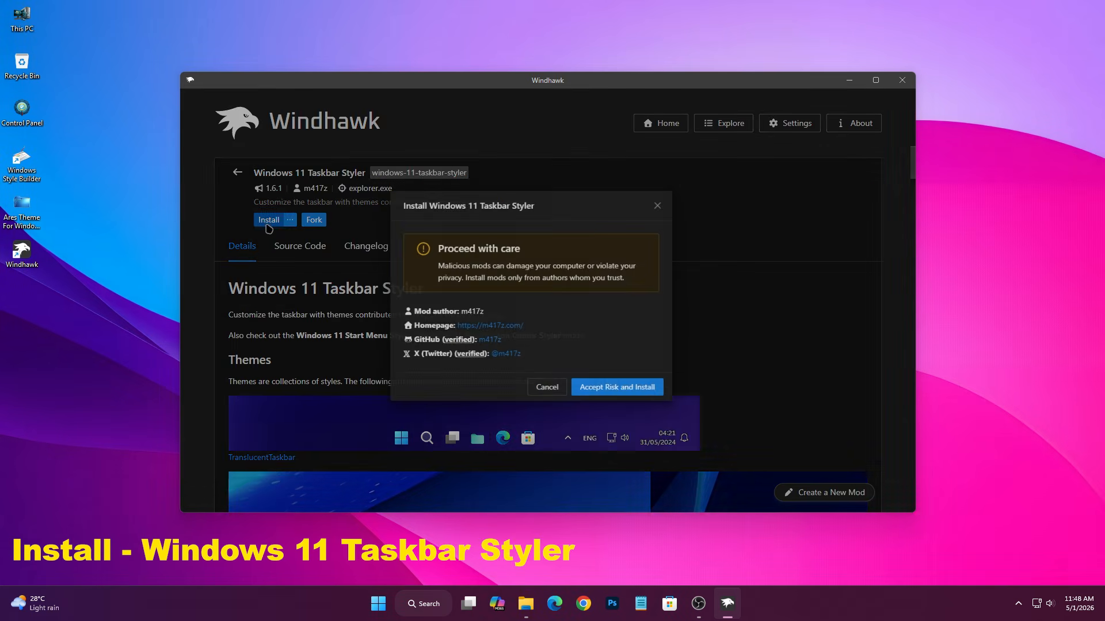
pyautogui.click(586, 395)
# Show the Taskbar Styler's advanced settings, copy all text from the Windows 11 Taskbar Styler file in Start Menu Style, and return to Windhawk.
pyautogui.click(477, 280)
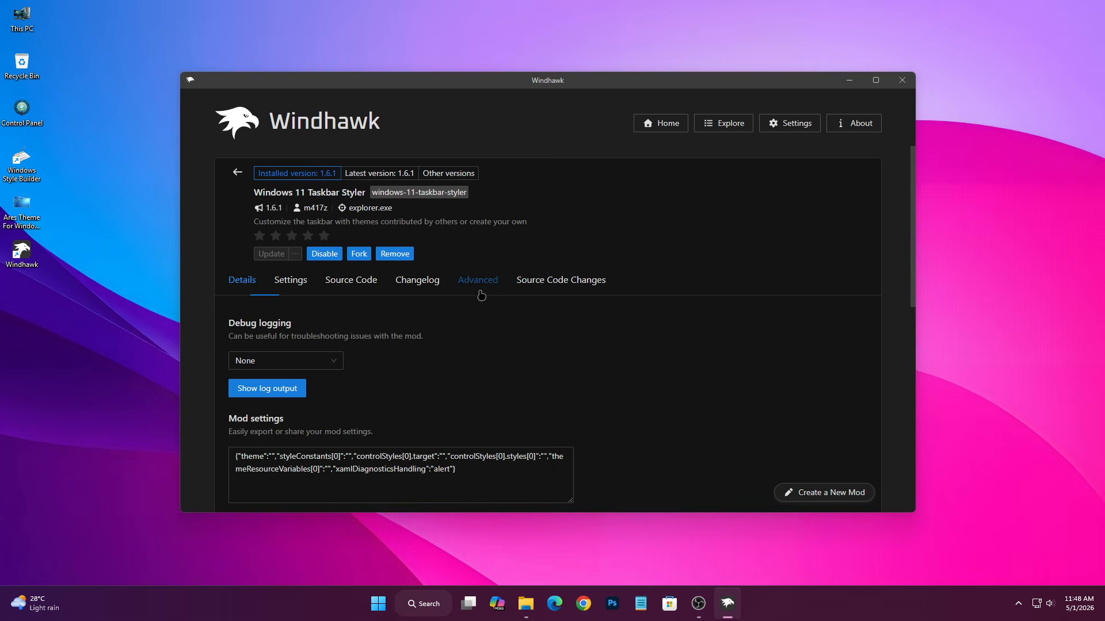
pyautogui.scroll(-3, 575, 357)
pyautogui.click(530, 609)
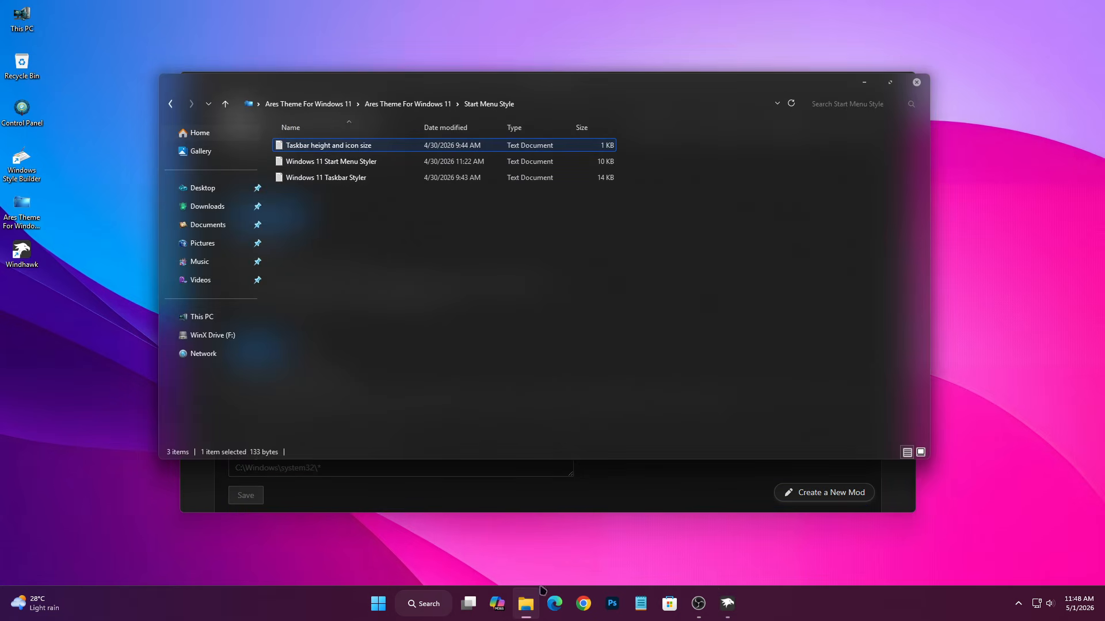
pyautogui.rightClick(319, 180)
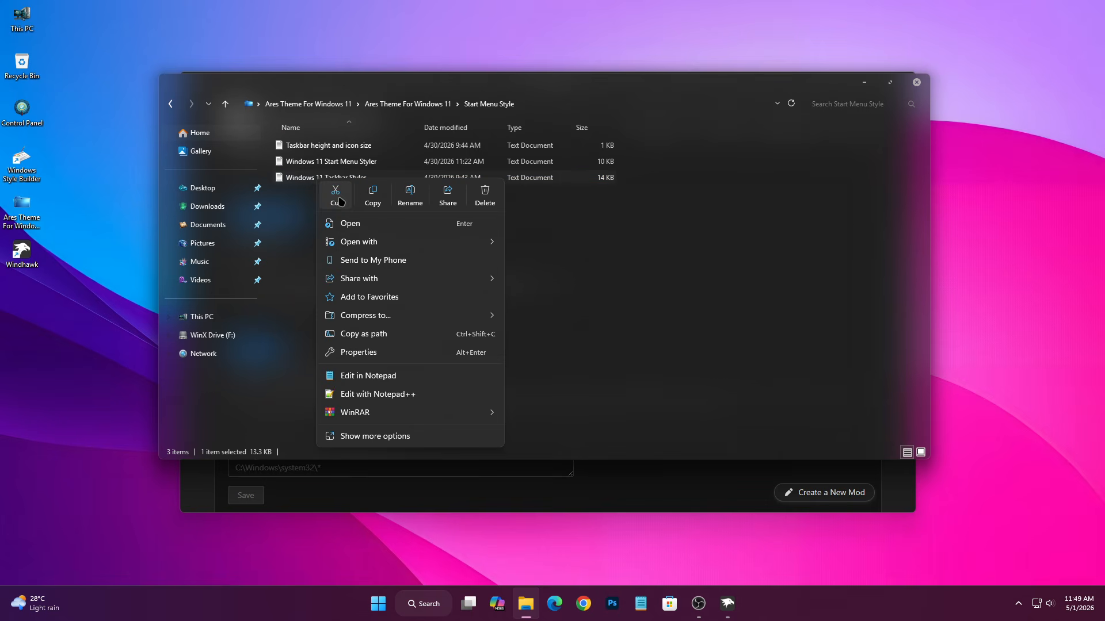
pyautogui.click(351, 227)
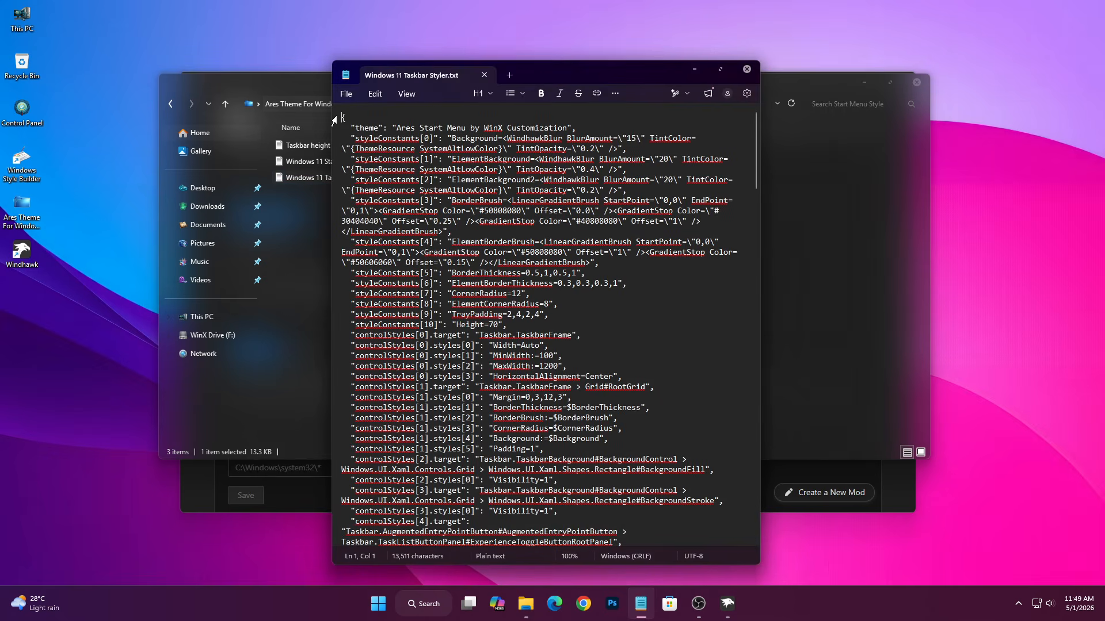
pyautogui.moveTo(341, 112); pyautogui.dragTo(613, 601)
pyautogui.rightClick(498, 344)
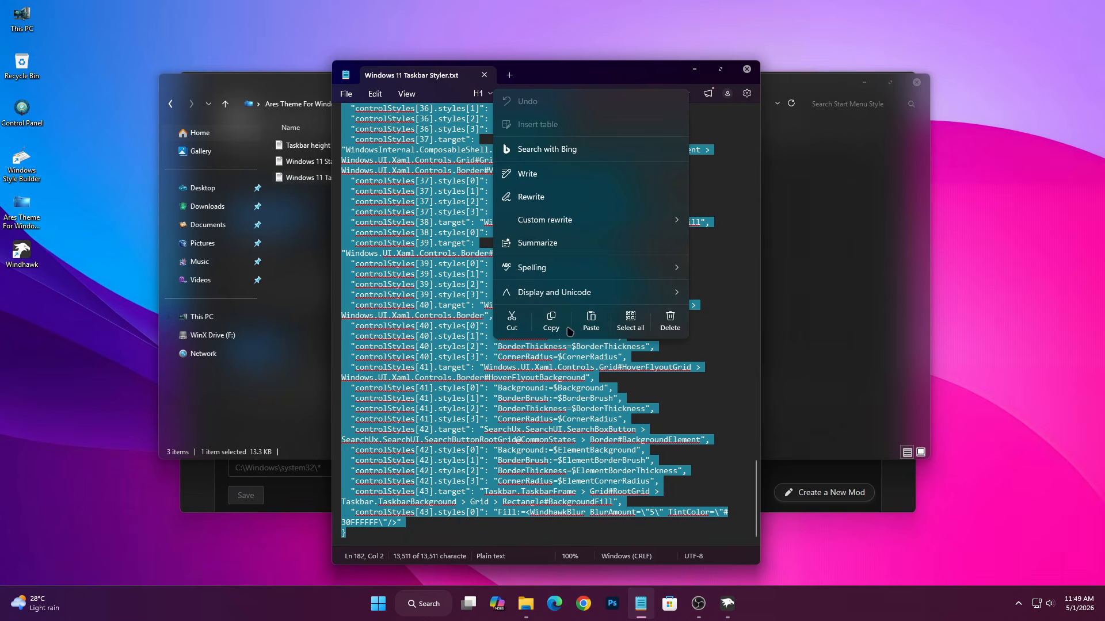
pyautogui.click(556, 324)
pyautogui.click(747, 69)
pyautogui.click(864, 81)
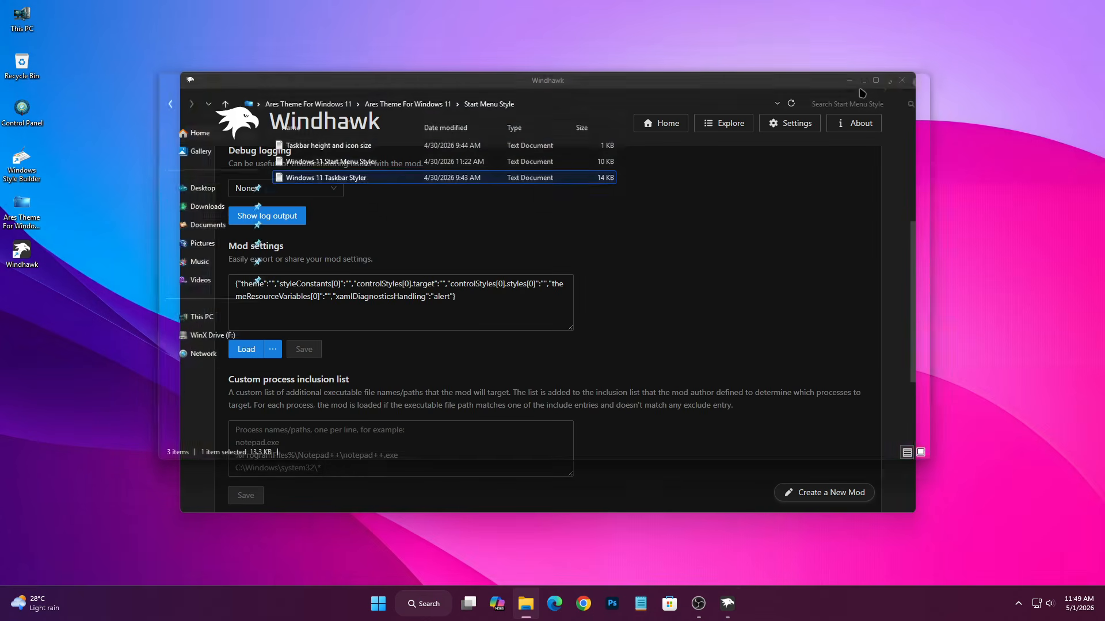
# Replace the Windows 11 Taskbar Styler mod settings with the copied theme text and save them.
pyautogui.moveTo(507, 308); pyautogui.dragTo(168, 320)
pyautogui.click(461, 313)
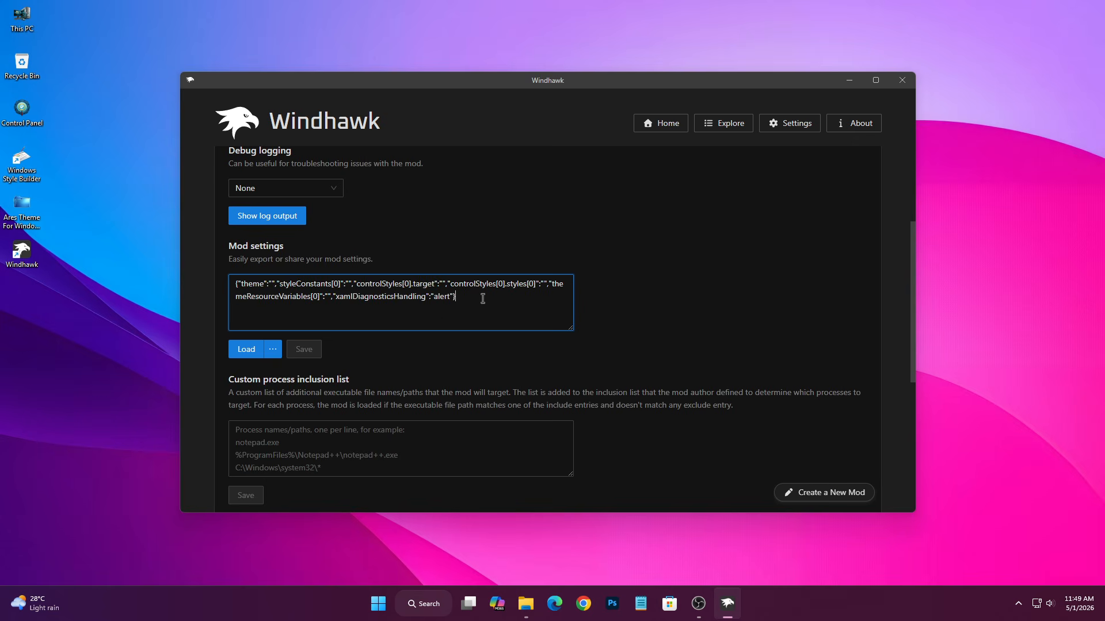
pyautogui.hotkey('ctrl', 'a')
pyautogui.rightClick(316, 301)
pyautogui.click(332, 349)
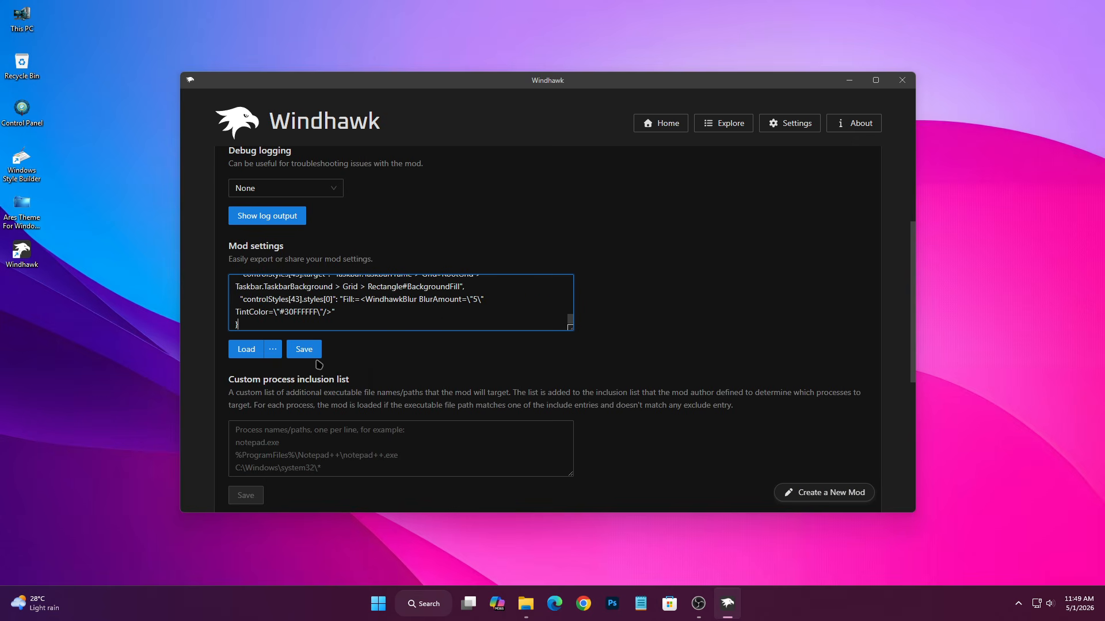
pyautogui.click(304, 349)
pyautogui.scroll(3, 722, 380)
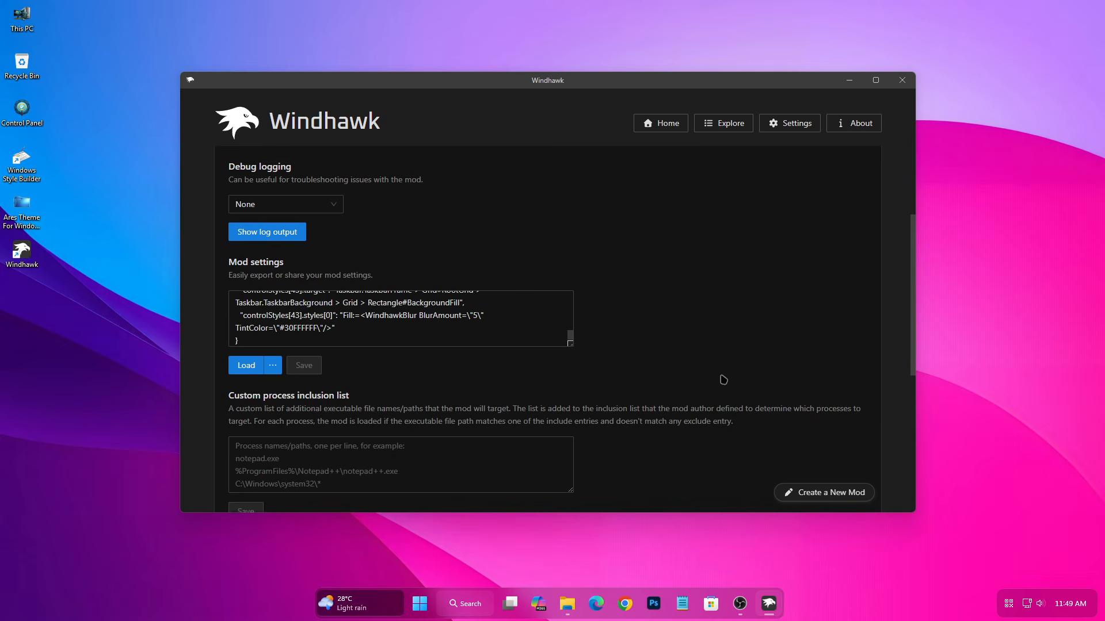
# Install the Windows 11 Start Menu Styler mod, accepting the risk, and check the Start menu's current look.
pyautogui.click(723, 123)
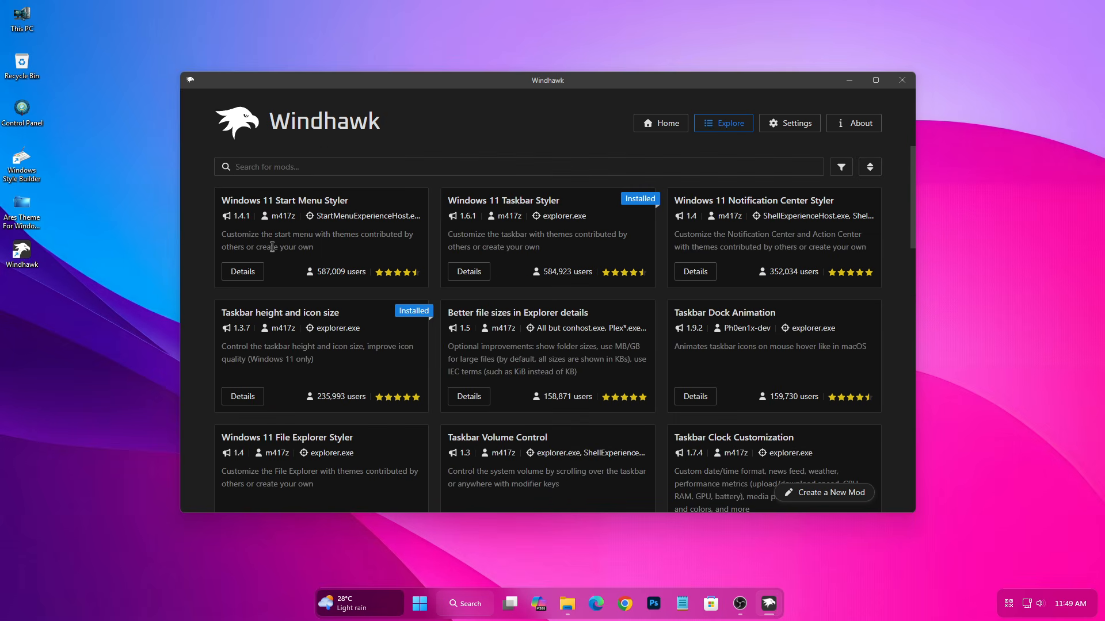
pyautogui.click(233, 270)
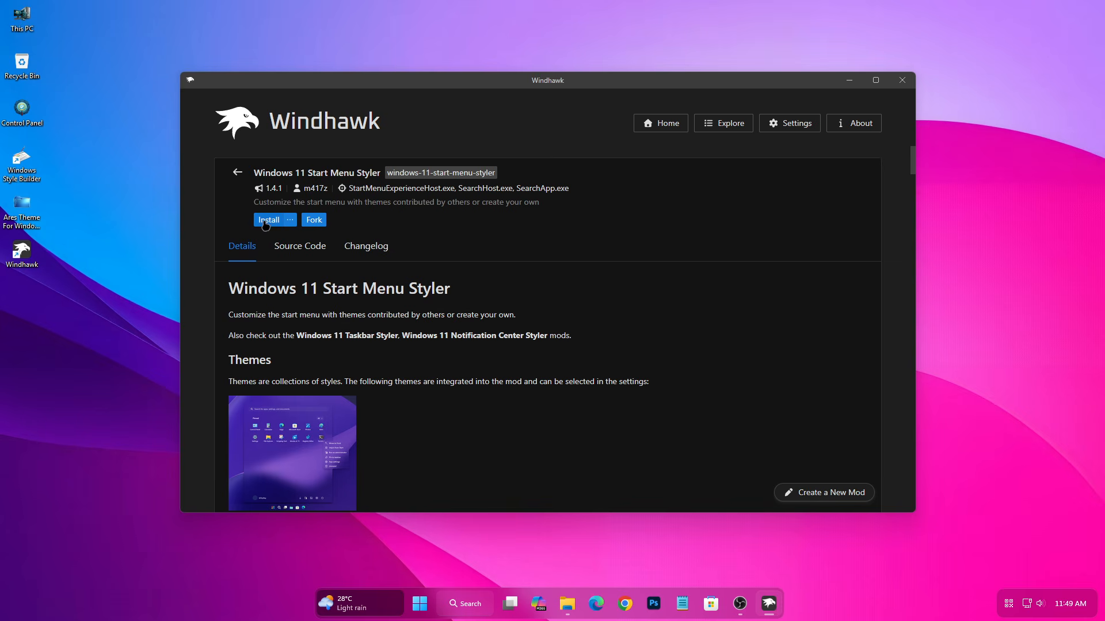
pyautogui.click(266, 224)
pyautogui.click(625, 403)
pyautogui.click(420, 604)
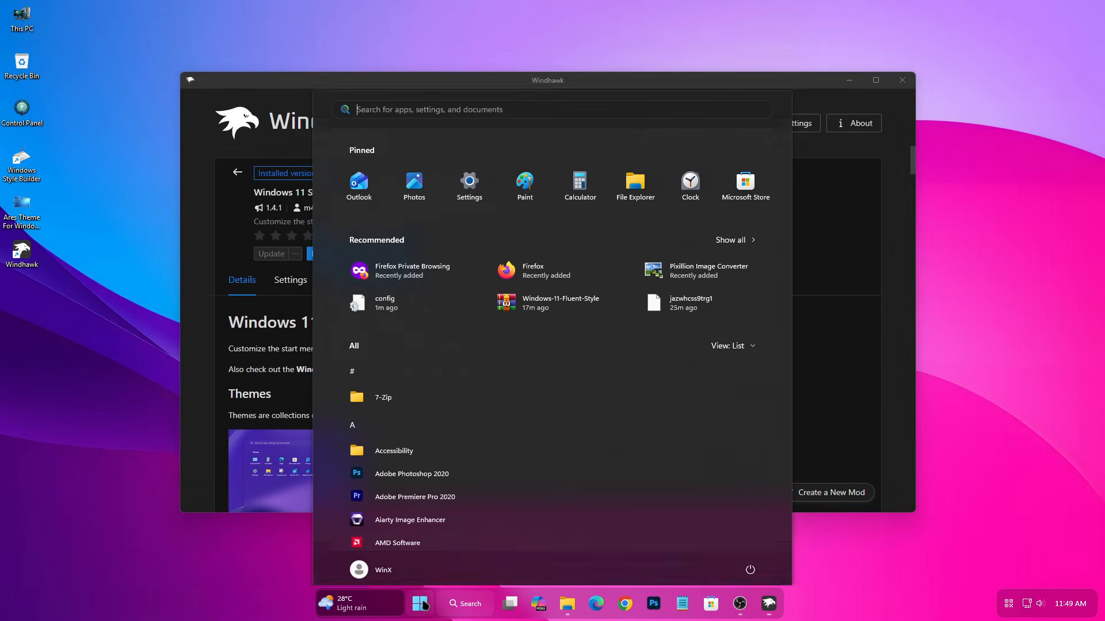
pyautogui.click(851, 337)
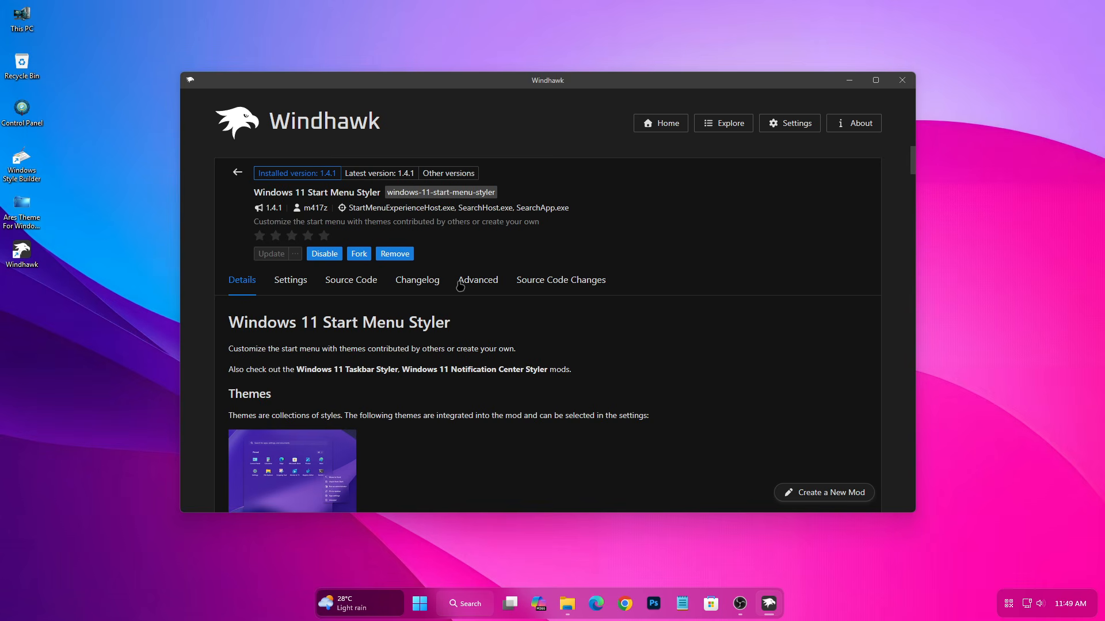
# Show the Start Menu Styler's advanced settings, copy all text from the Windows 11 Start Menu Styler file, and return to Windhawk.
pyautogui.click(460, 286)
pyautogui.scroll(-3, 679, 414)
pyautogui.click(570, 604)
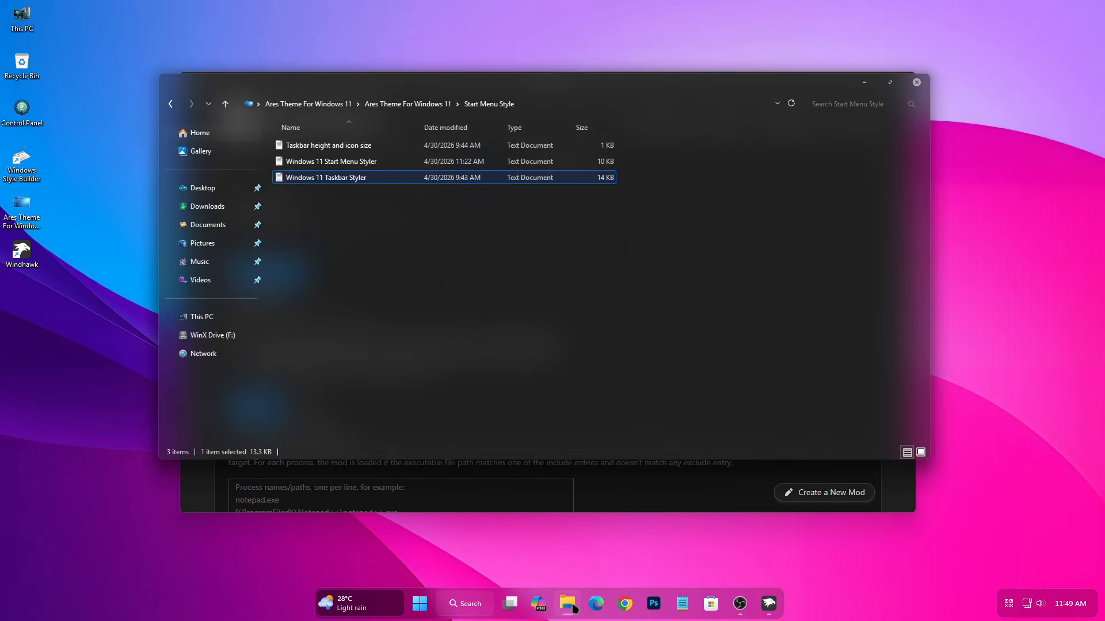
pyautogui.click(325, 161)
pyautogui.rightClick(314, 165)
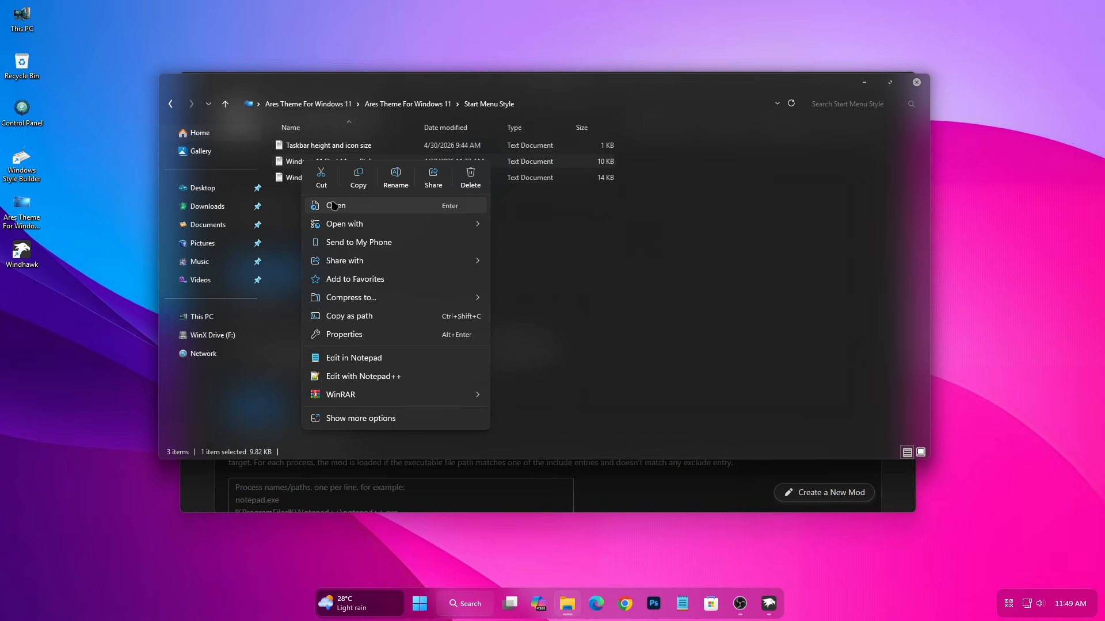
pyautogui.click(334, 208)
pyautogui.hotkey('ctrl', 'a')
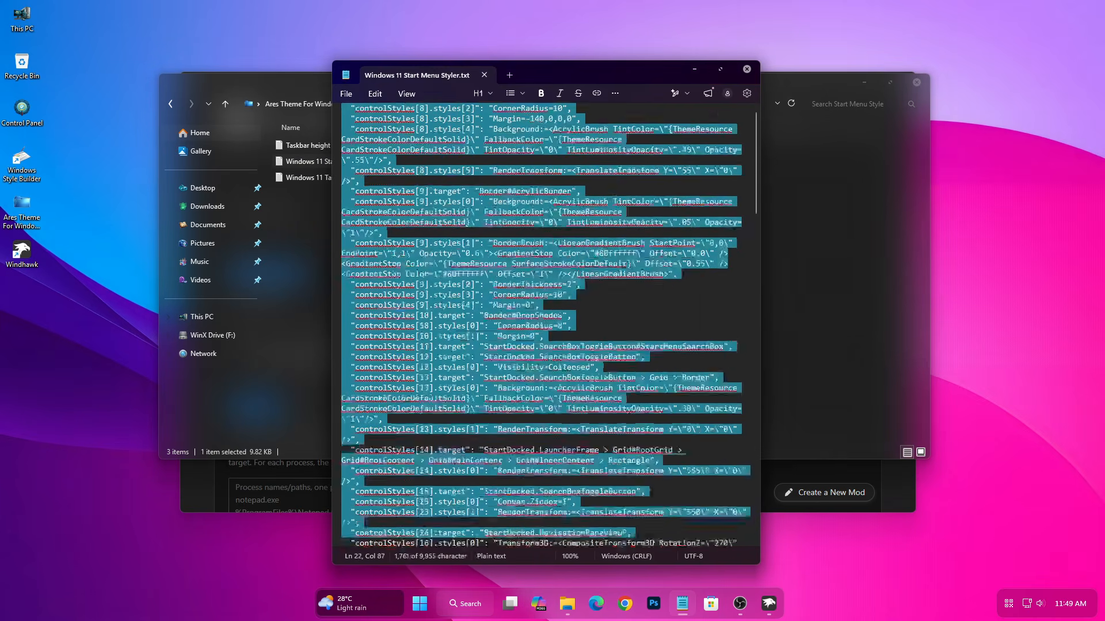
pyautogui.rightClick(429, 286)
pyautogui.click(507, 512)
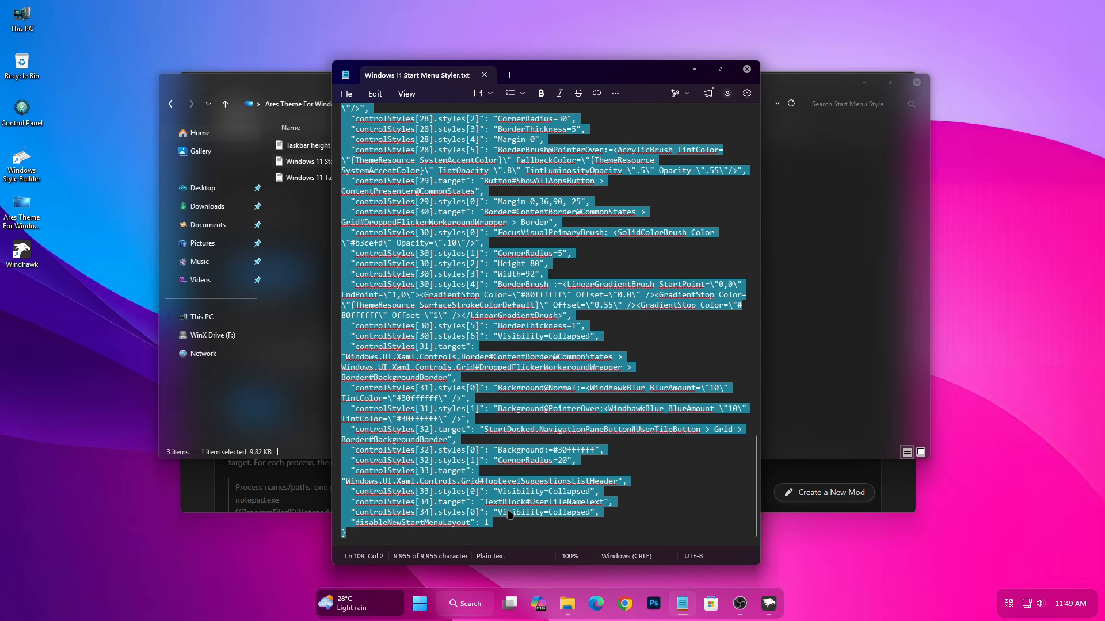
pyautogui.click(746, 69)
pyautogui.click(917, 84)
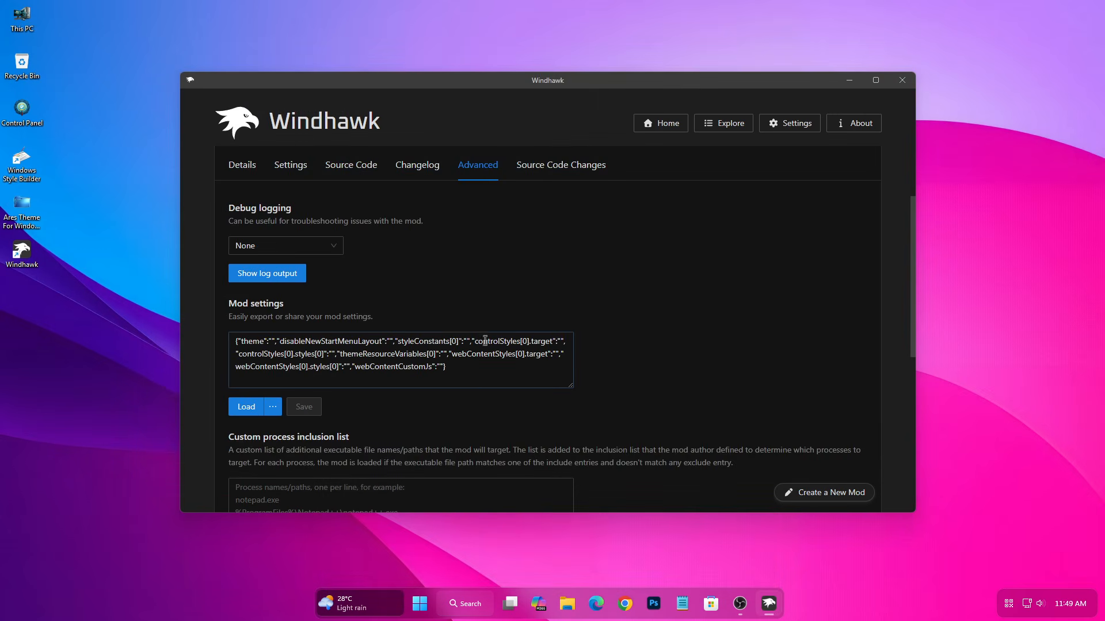
# Replace the Start Menu Styler mod settings with the copied theme text, save them, and close Windhawk.
pyautogui.moveTo(478, 372); pyautogui.dragTo(197, 342)
pyautogui.rightClick(317, 352)
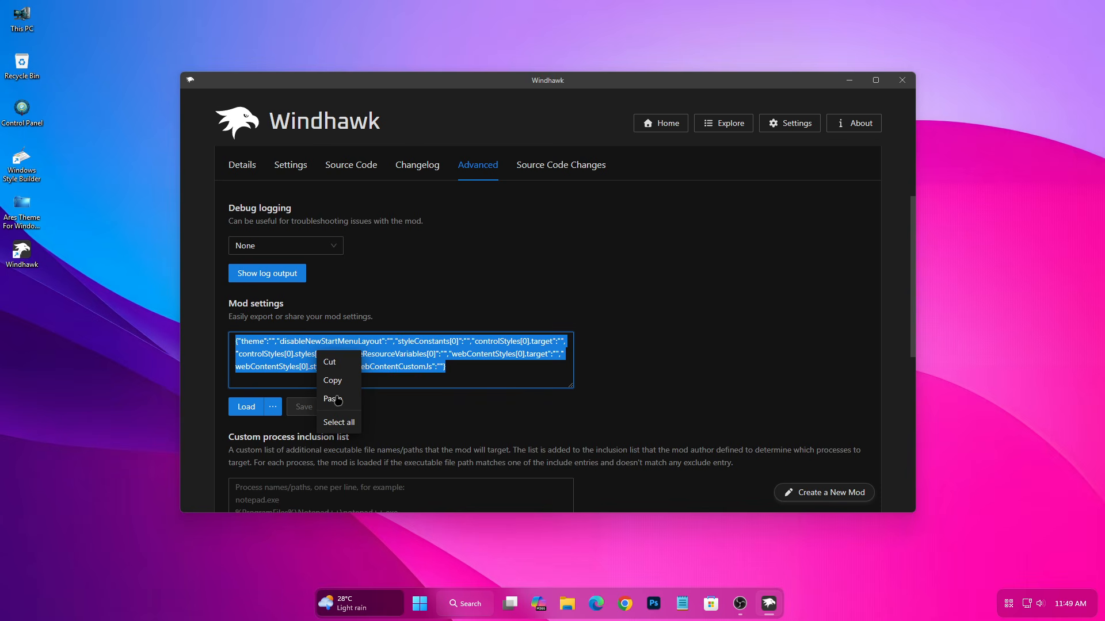
pyautogui.click(337, 399)
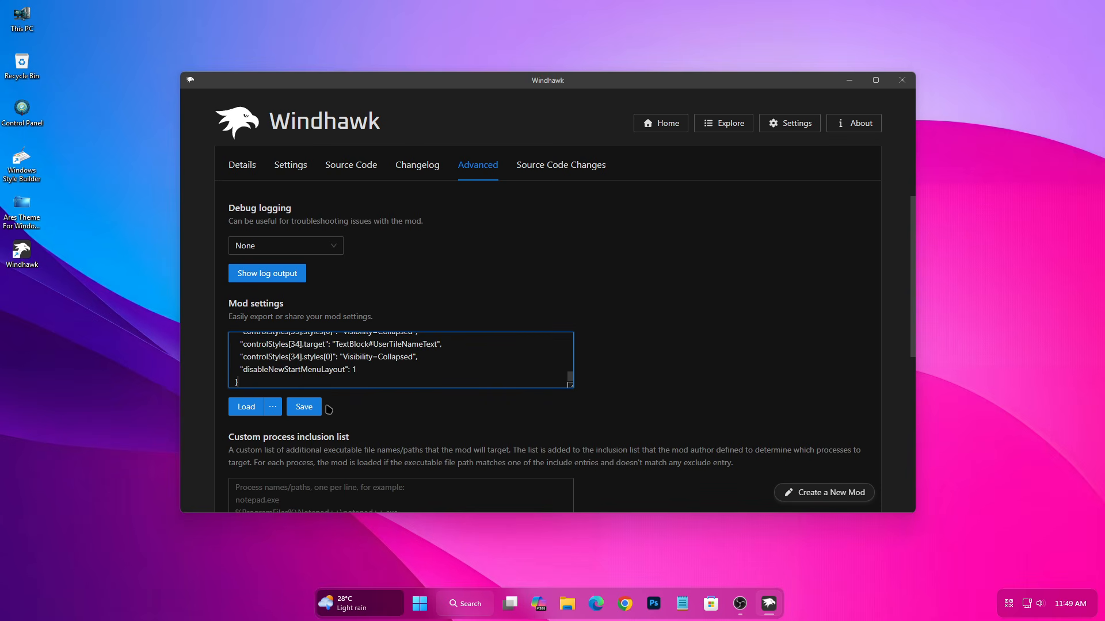
pyautogui.click(902, 80)
# Refresh the desktop and hide the desktop icons.
pyautogui.rightClick(568, 262)
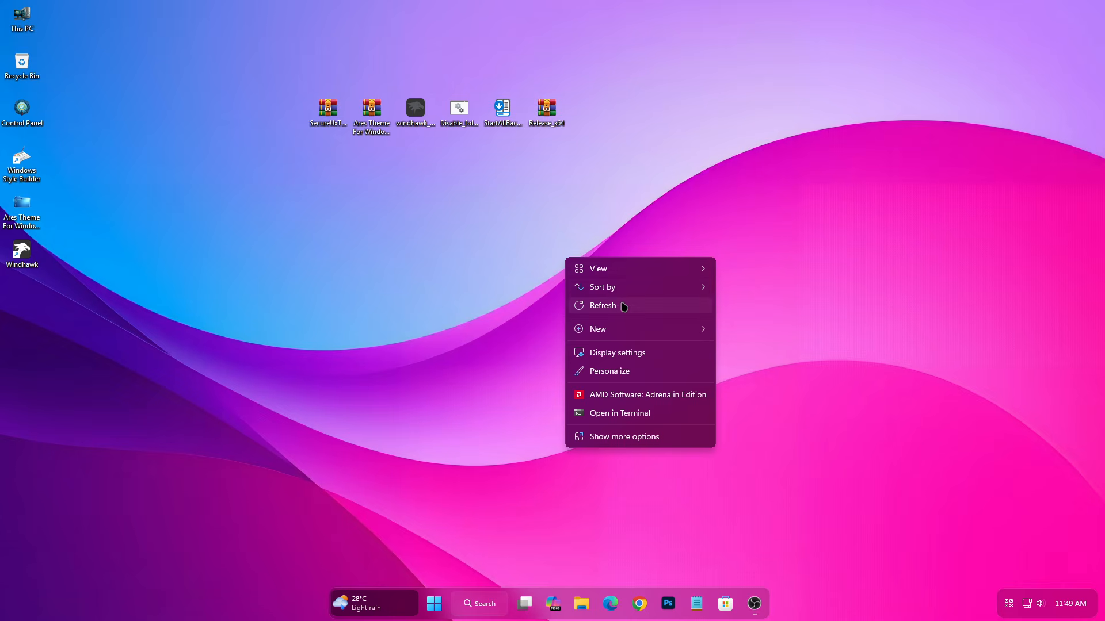
pyautogui.click(624, 308)
pyautogui.rightClick(465, 237)
pyautogui.moveTo(506, 245)
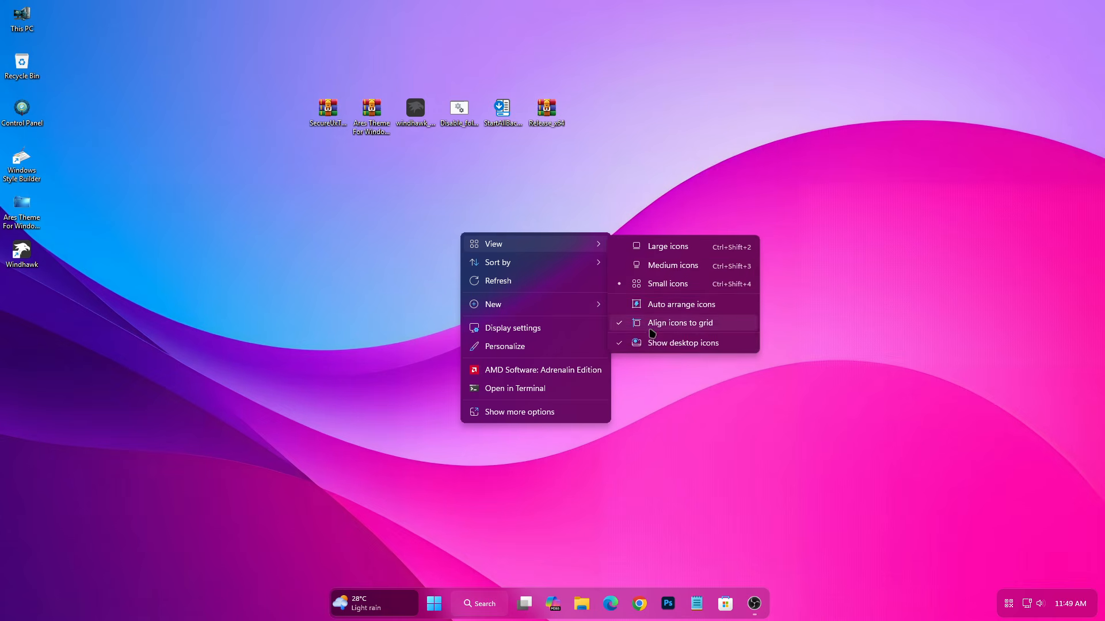
pyautogui.click(645, 343)
# Enable Documents, Downloads, Music, Pictures, Videos, Network and Personal folder for the Start menu, and check the menu.
pyautogui.click(442, 598)
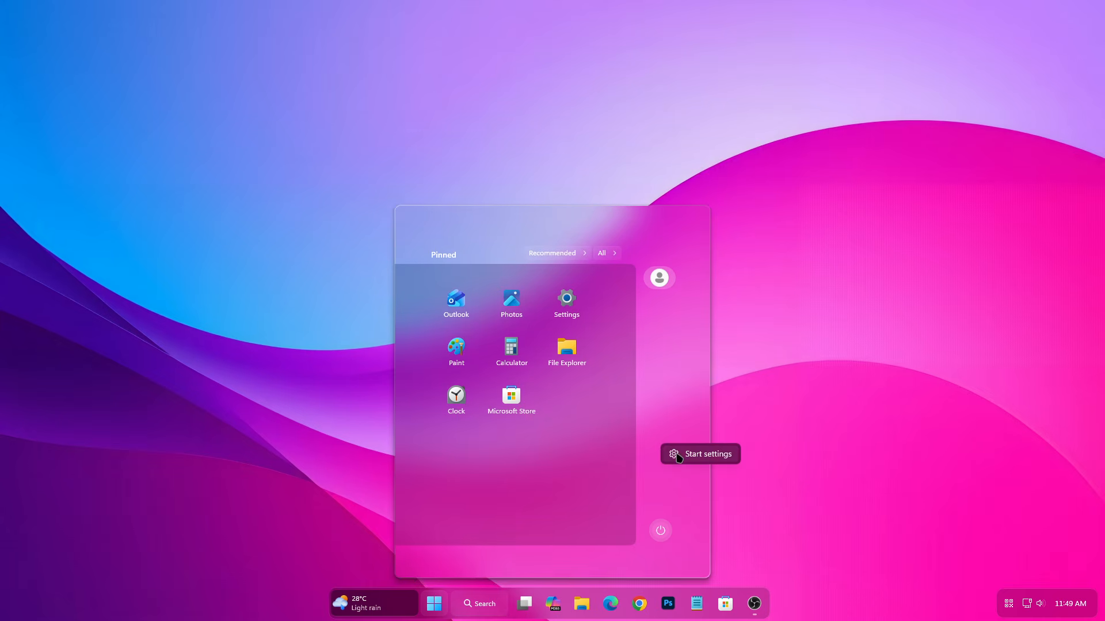
pyautogui.click(663, 458)
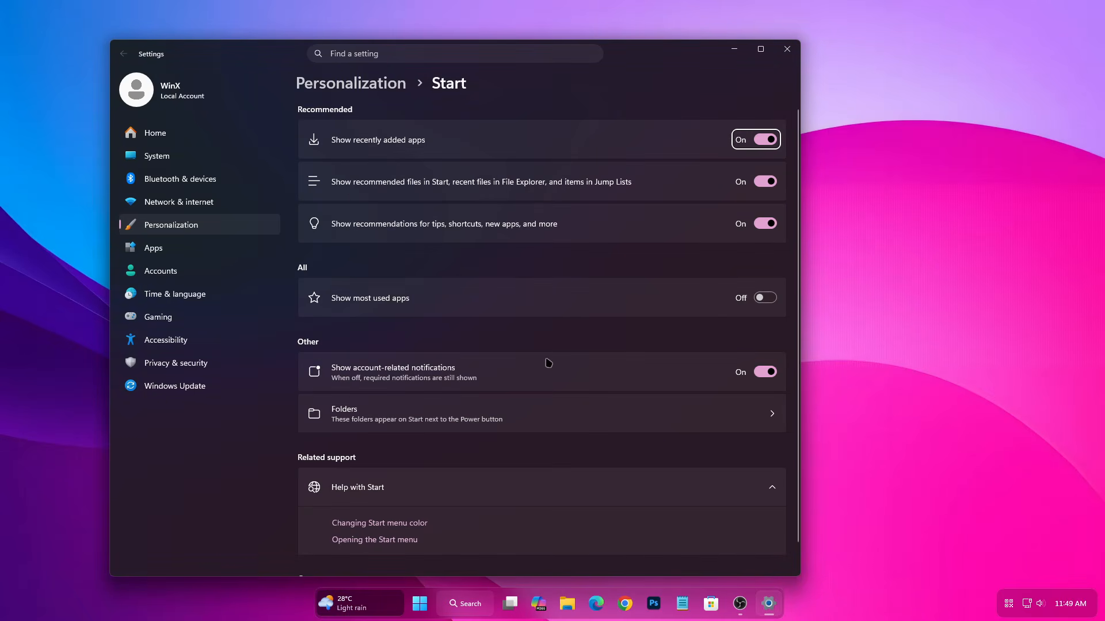
pyautogui.scroll(-1, 641, 431)
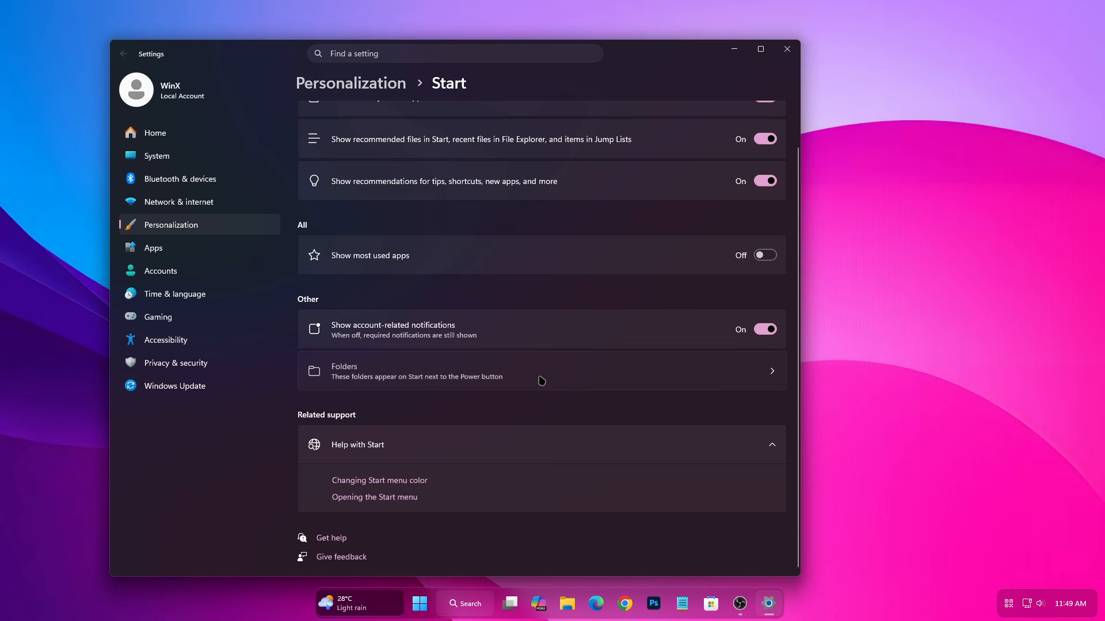
pyautogui.click(539, 380)
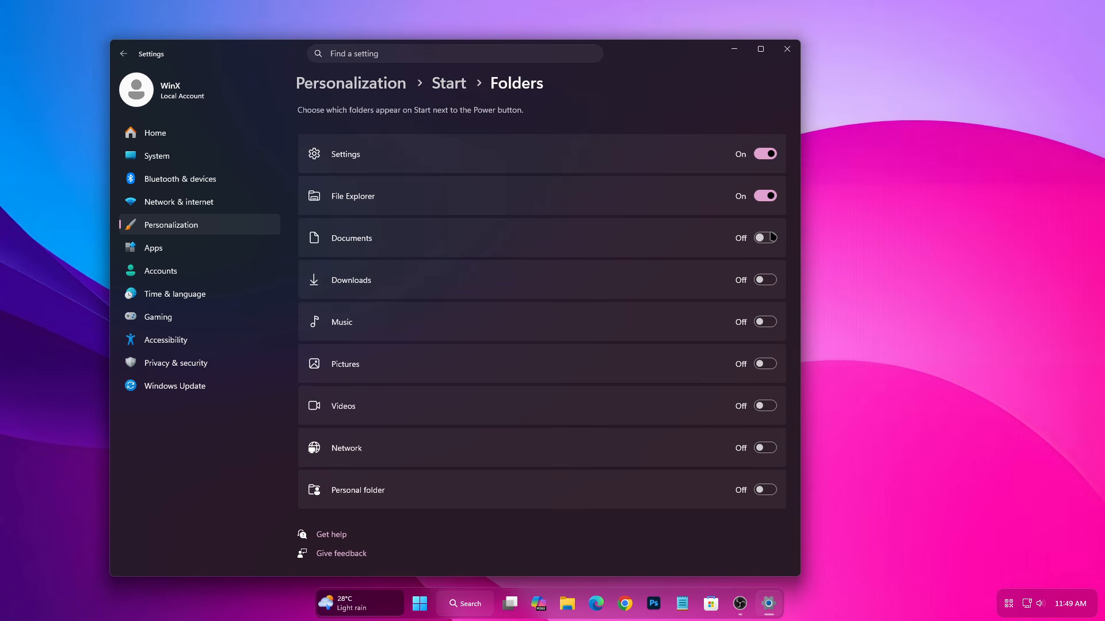
pyautogui.click(767, 287)
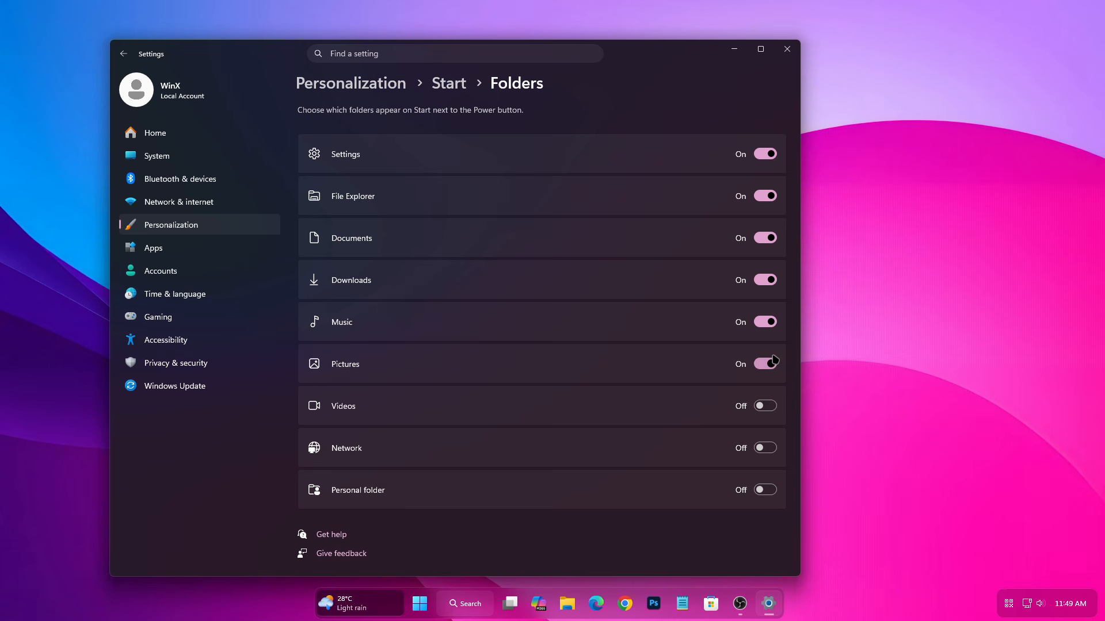
pyautogui.click(768, 448)
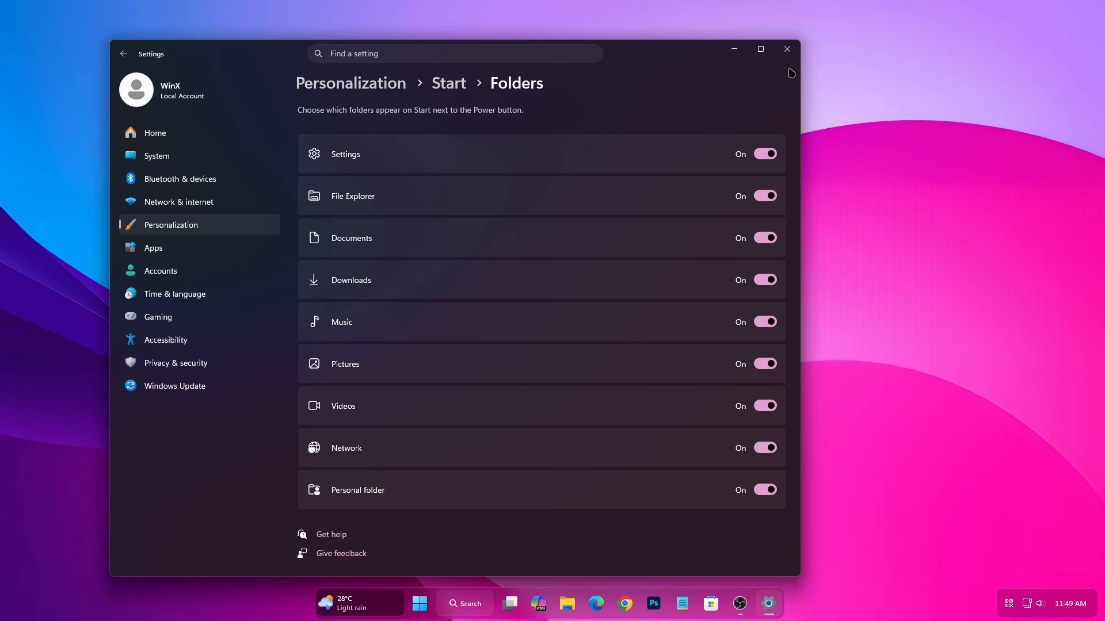
pyautogui.click(787, 49)
pyautogui.click(435, 602)
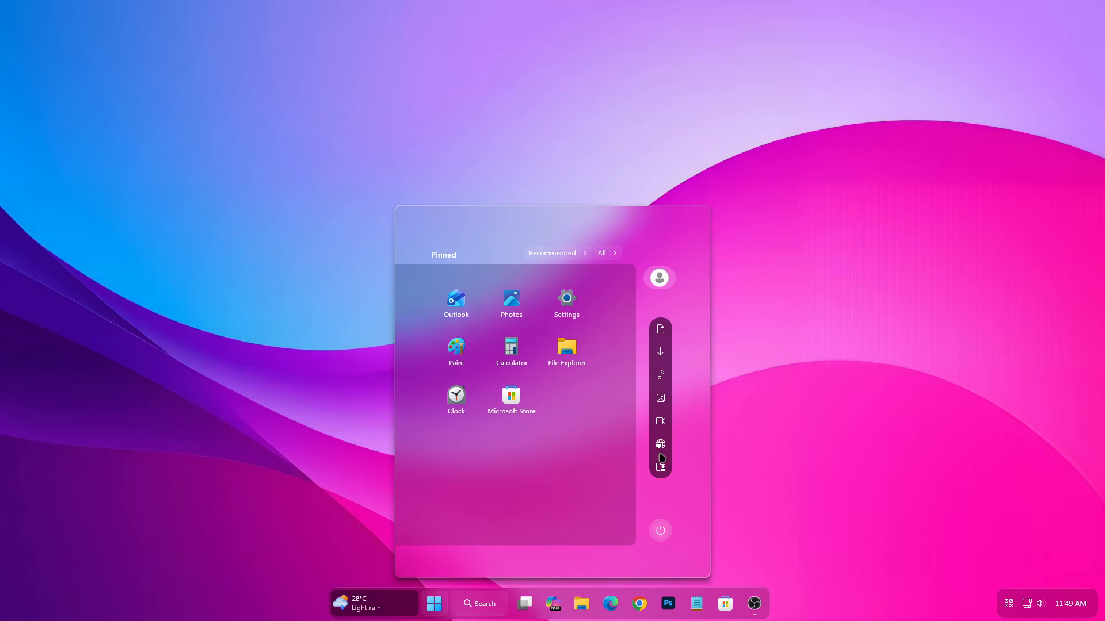
pyautogui.click(809, 444)
# Open File Explorer and display the Quick access folders on Home as larger icons.
pyautogui.click(581, 603)
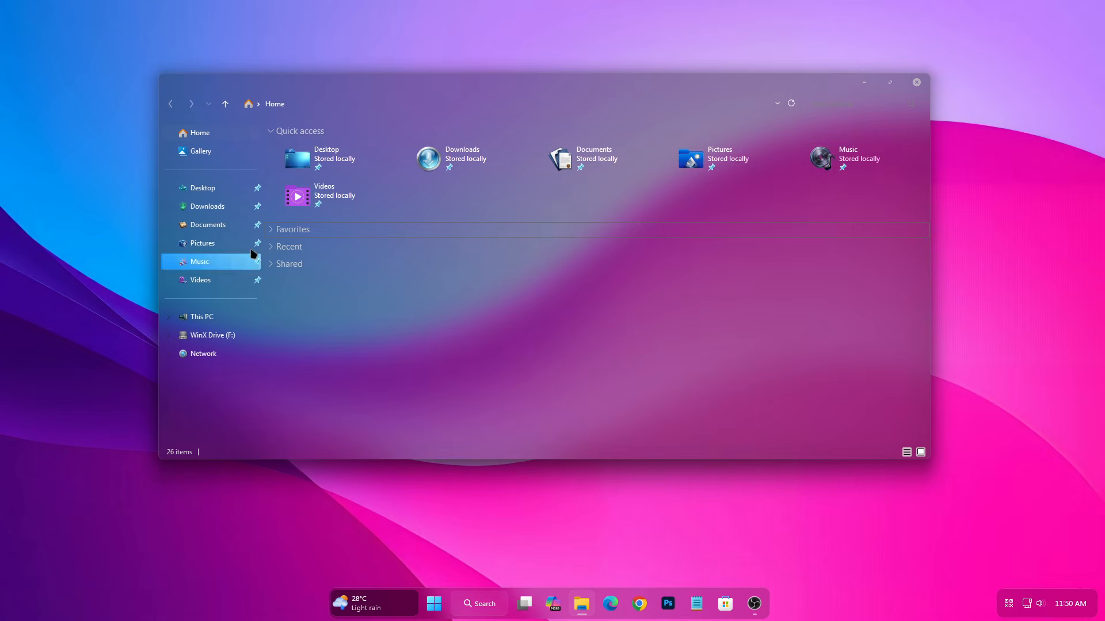
pyautogui.scroll(5, 441, 396)
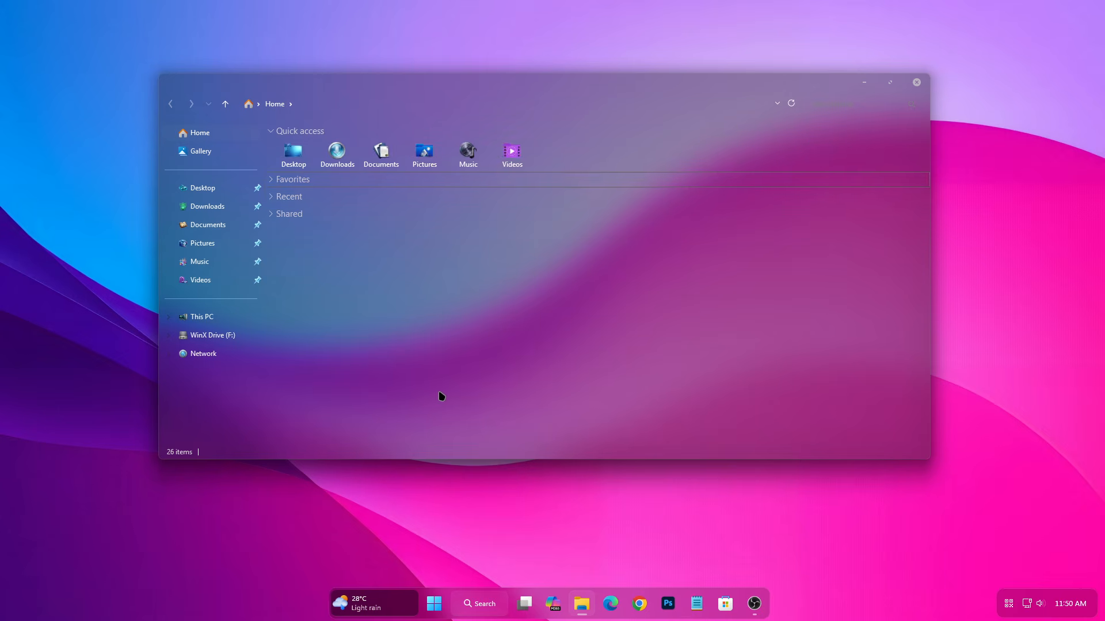
pyautogui.scroll(1, 441, 396)
pyautogui.scroll(-2, 441, 395)
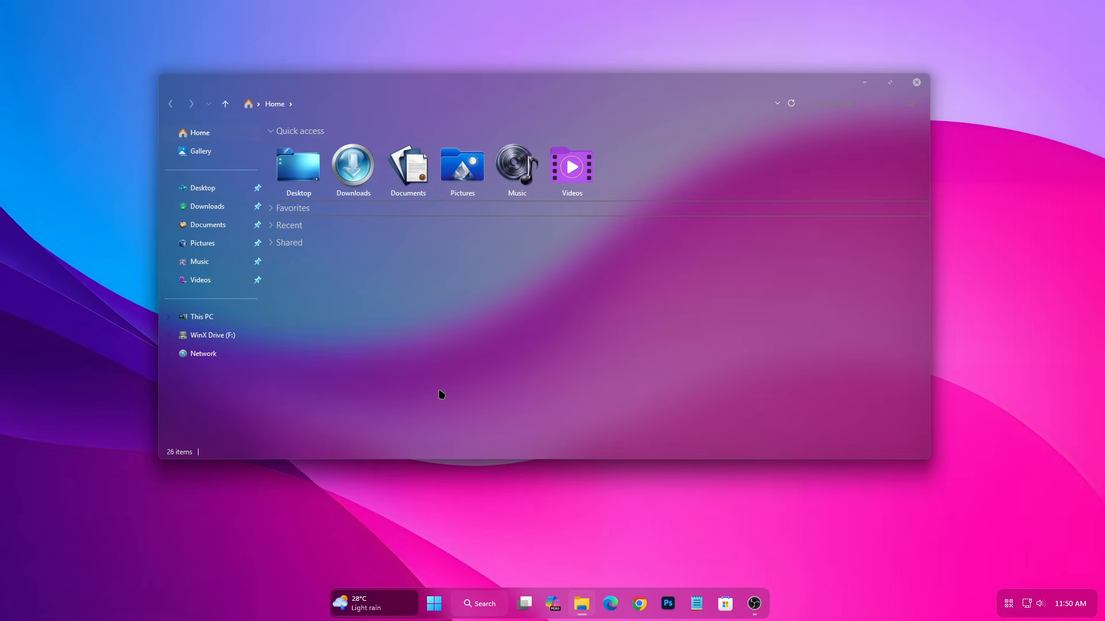
# Browse This PC and Local Disk (C:) to examine the themed icons, and return to This PC.
pyautogui.click(207, 317)
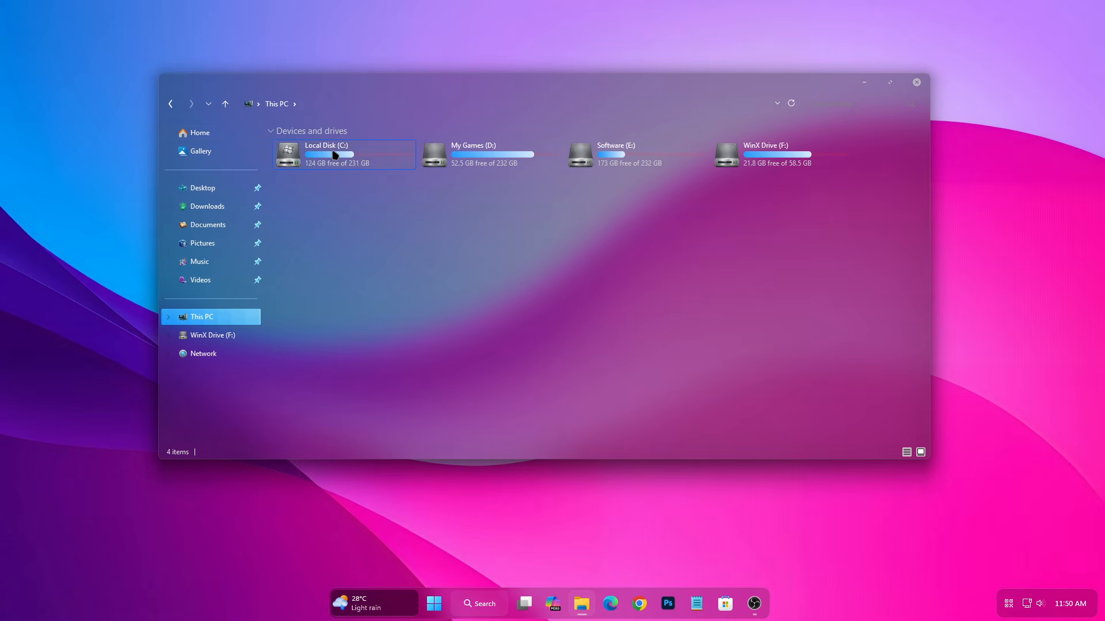
pyautogui.rightClick(367, 156)
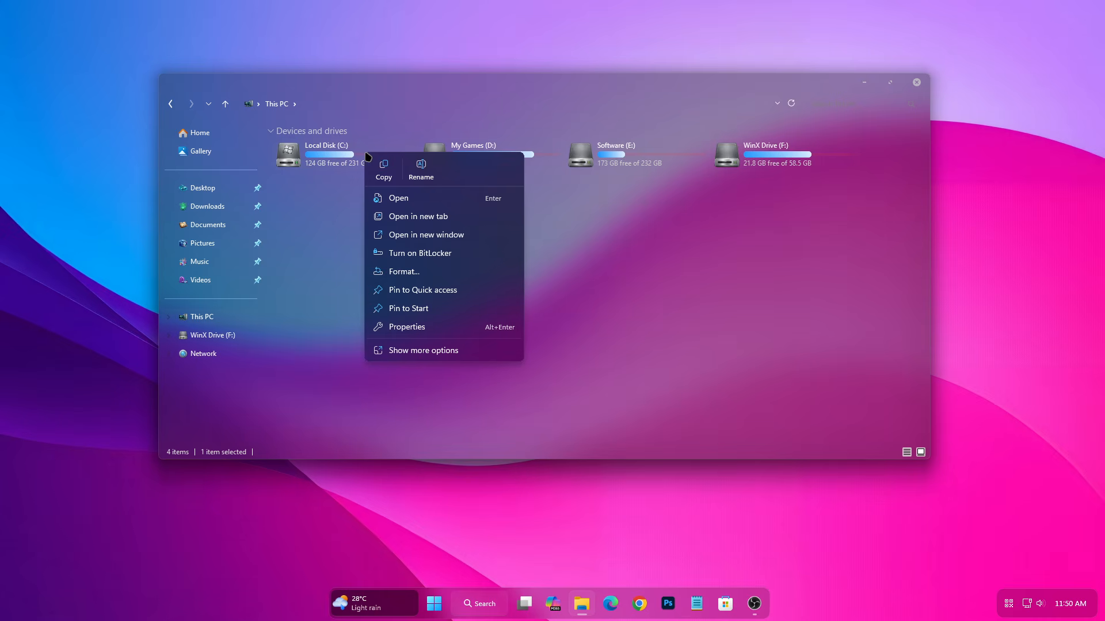
pyautogui.click(391, 196)
pyautogui.moveTo(324, 206); pyautogui.dragTo(921, 147)
pyautogui.click(222, 317)
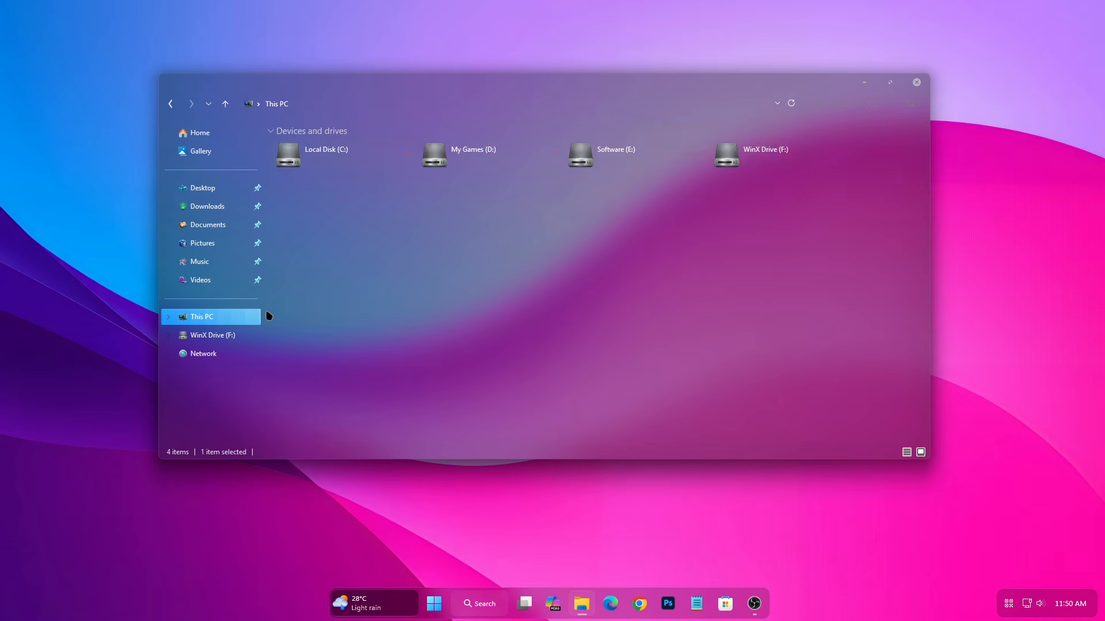